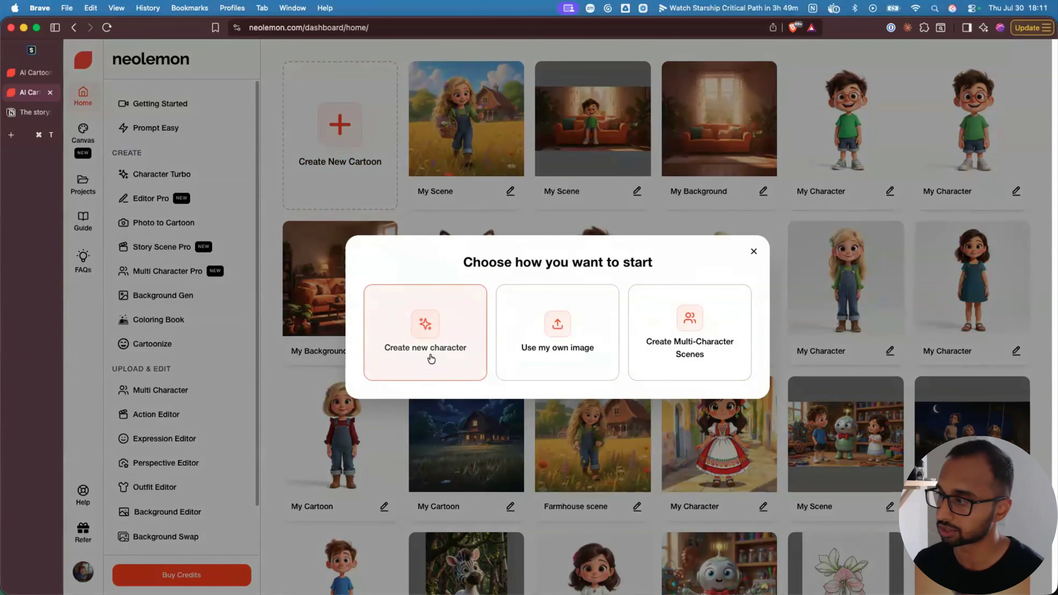
- Generate a new character from the pasted description of a joyful curly-haired 5-year-old boy with orange round glasses
left_click(430, 358)
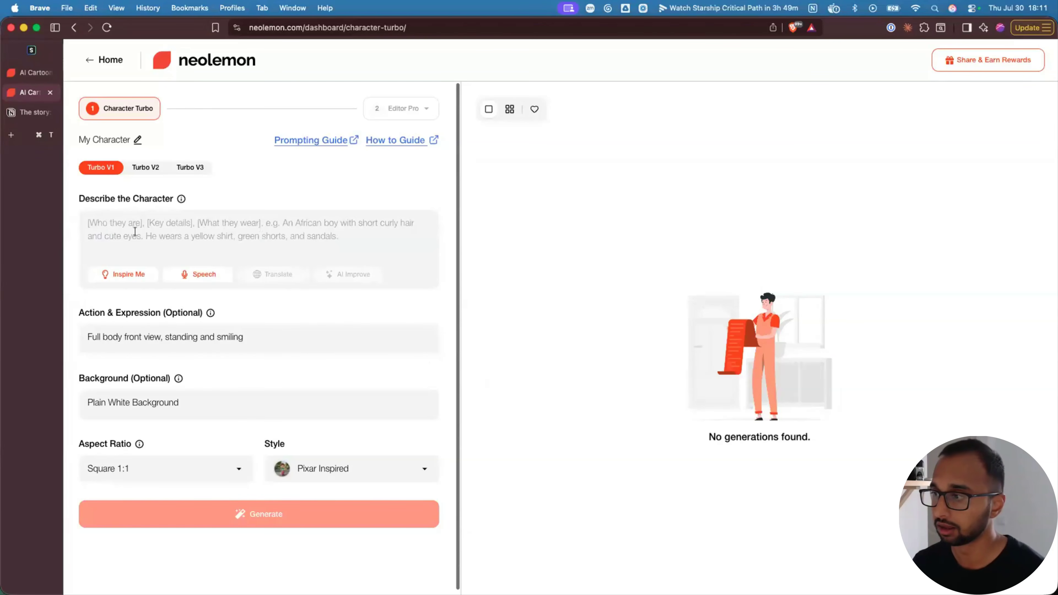
left_click(85, 221)
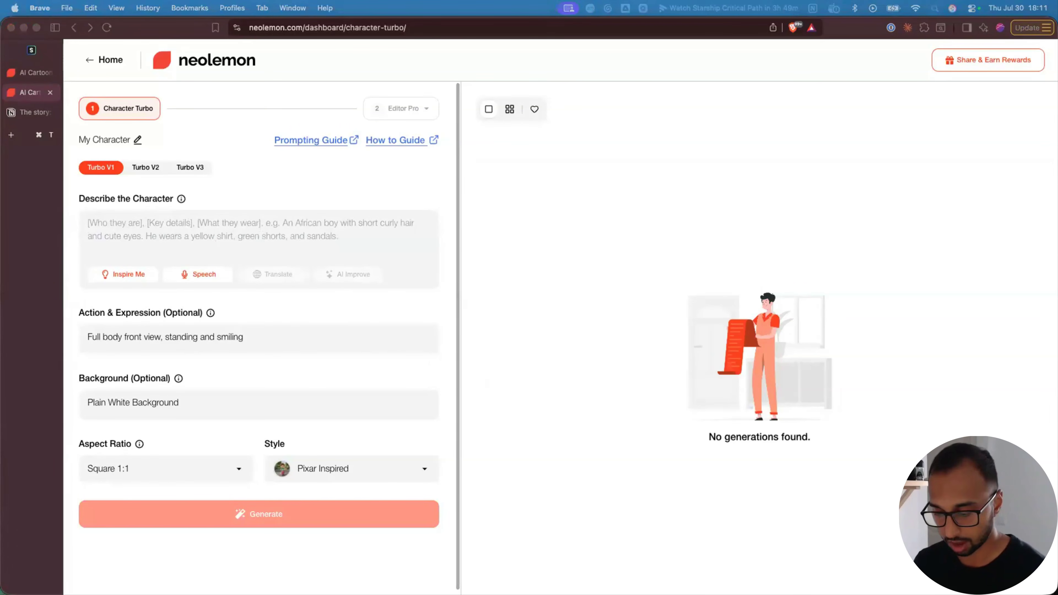
left_click(339, 237)
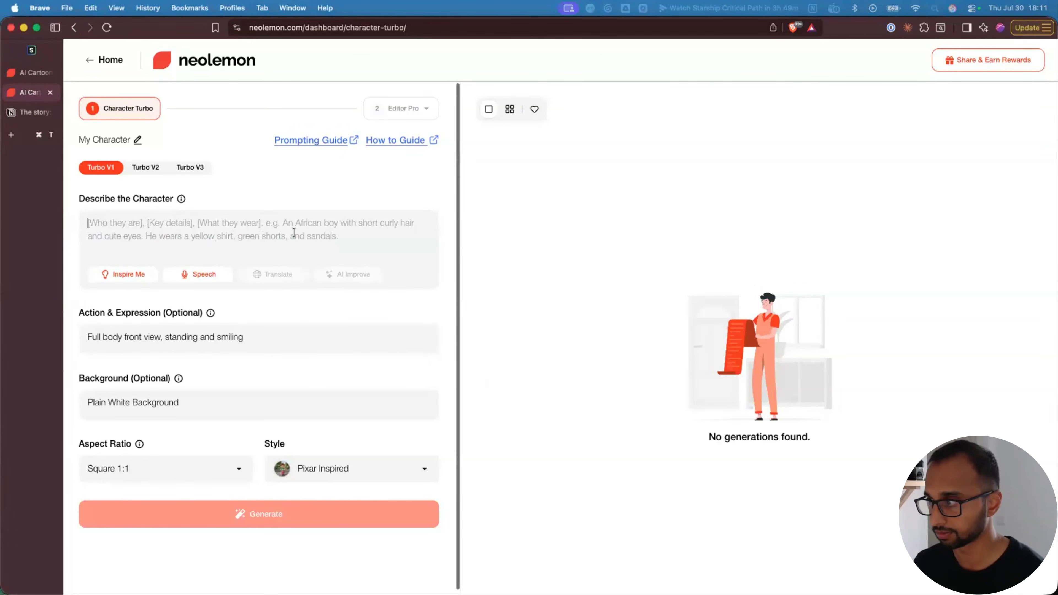
type("a joyful 5-year-old boy with brown eyes and curly brown hair. he wears a green t-shirt, denim shorts, white sneakers and orange round glasses.")
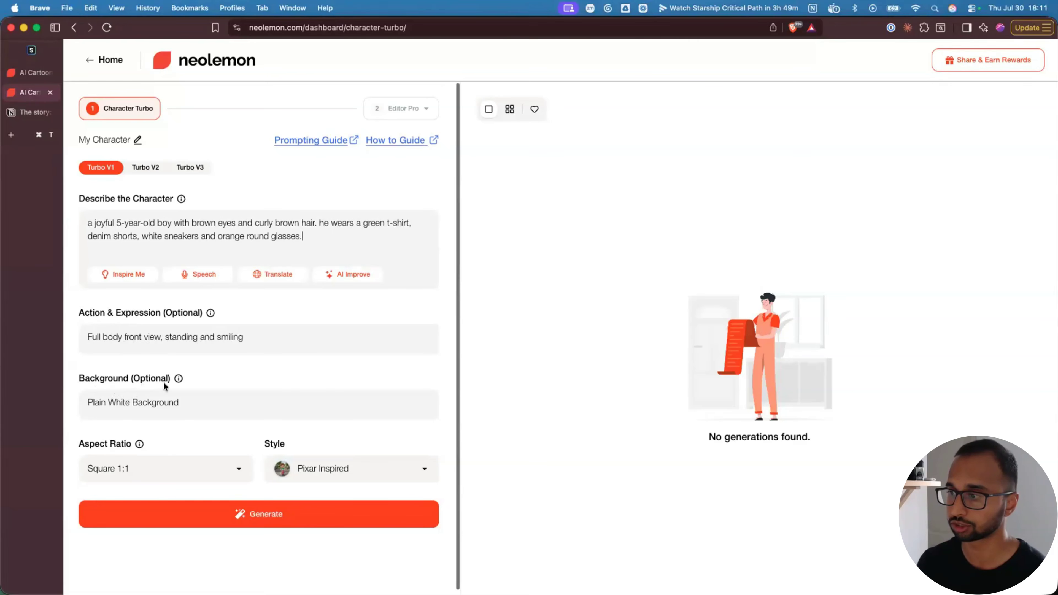
left_click(252, 517)
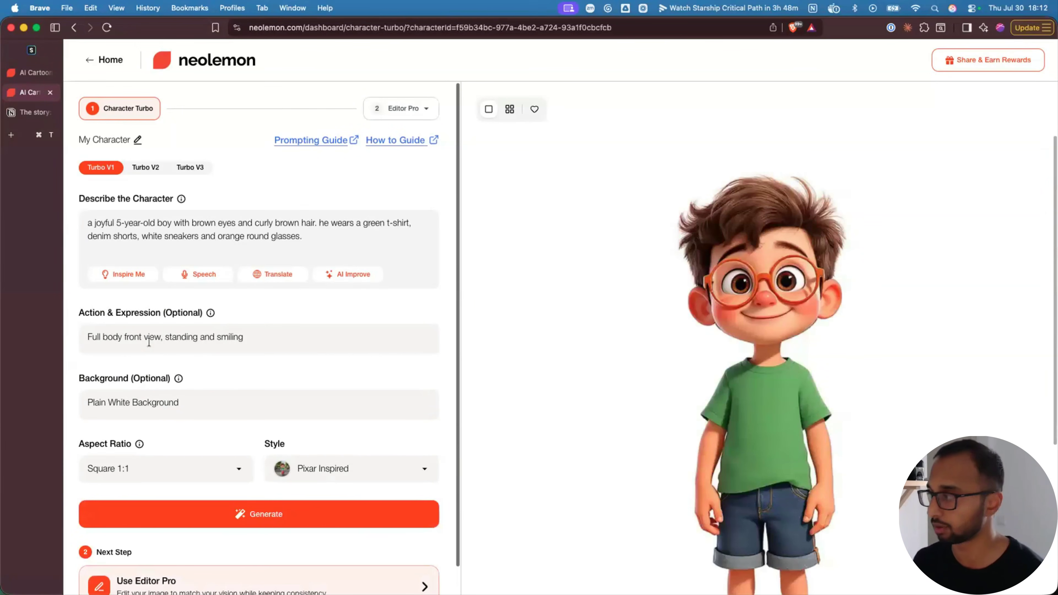
- Review the boy in green t-shirt and denim shorts, keeping Square 1:1 ratio and Pixar Inspired style
scroll(125, 396, "down", 1)
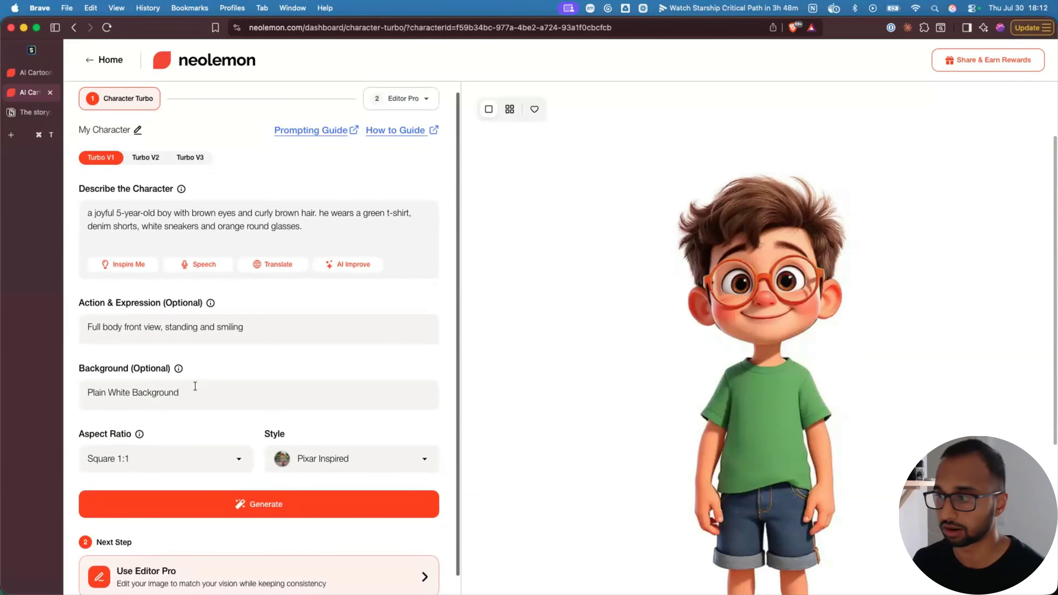
scroll(196, 393, "down", 1)
mouse_move(668, 422)
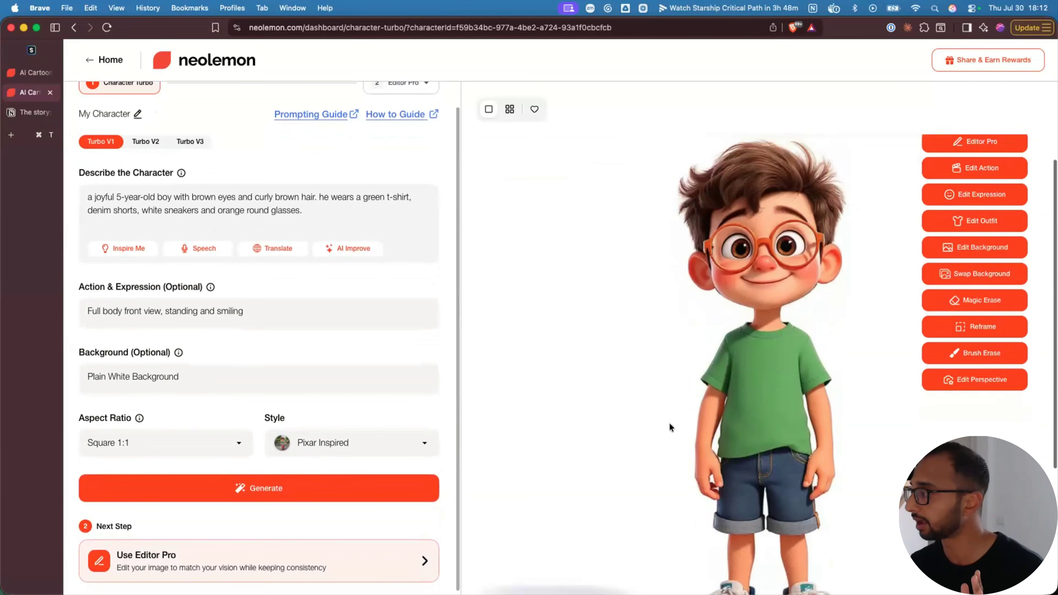
scroll(668, 423, "down", 2)
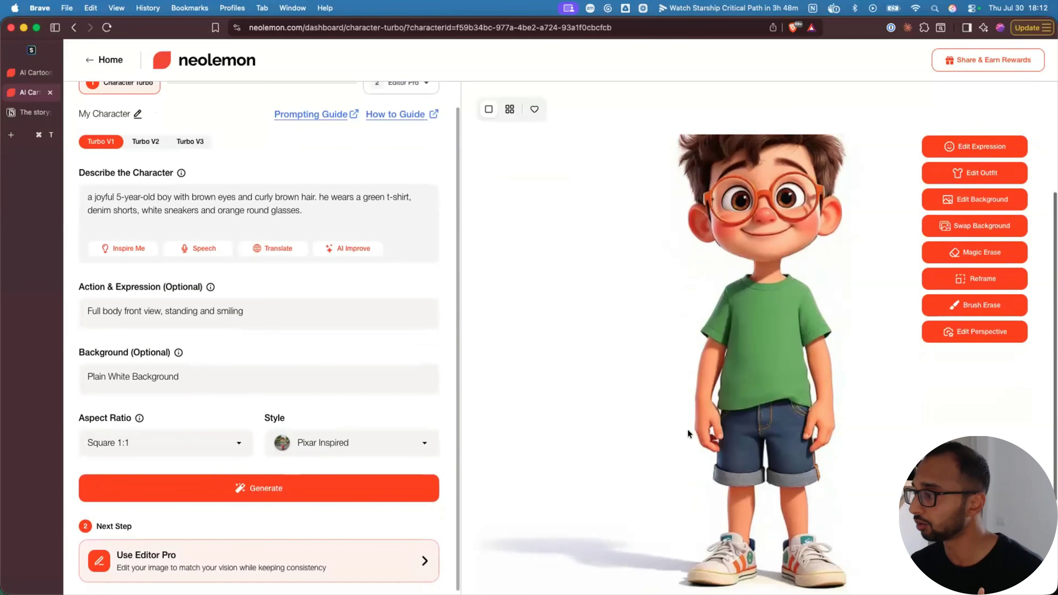
scroll(379, 492, "down", 1)
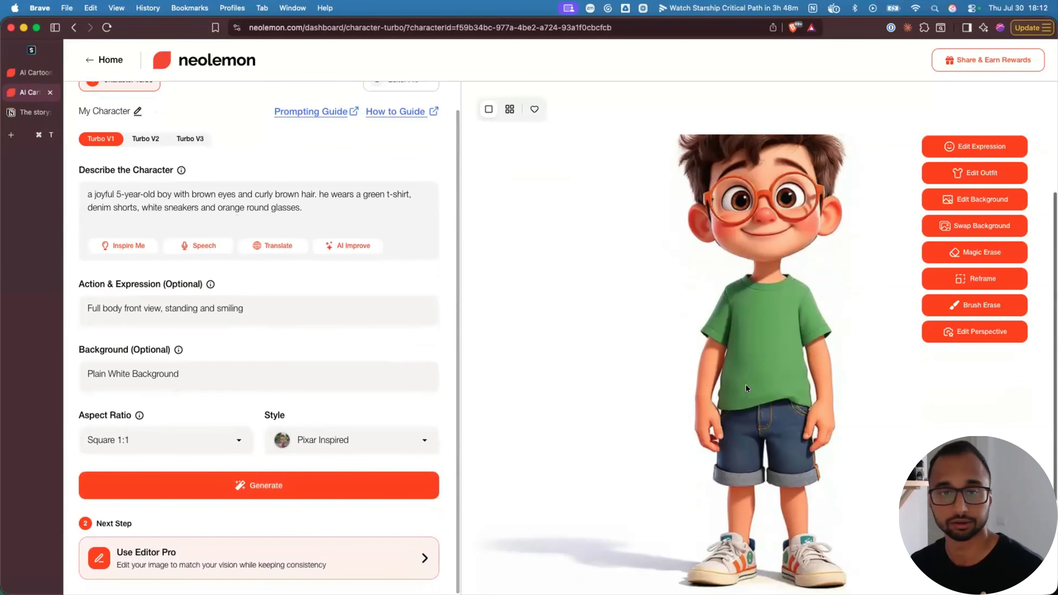
left_click(158, 440)
left_click(370, 445)
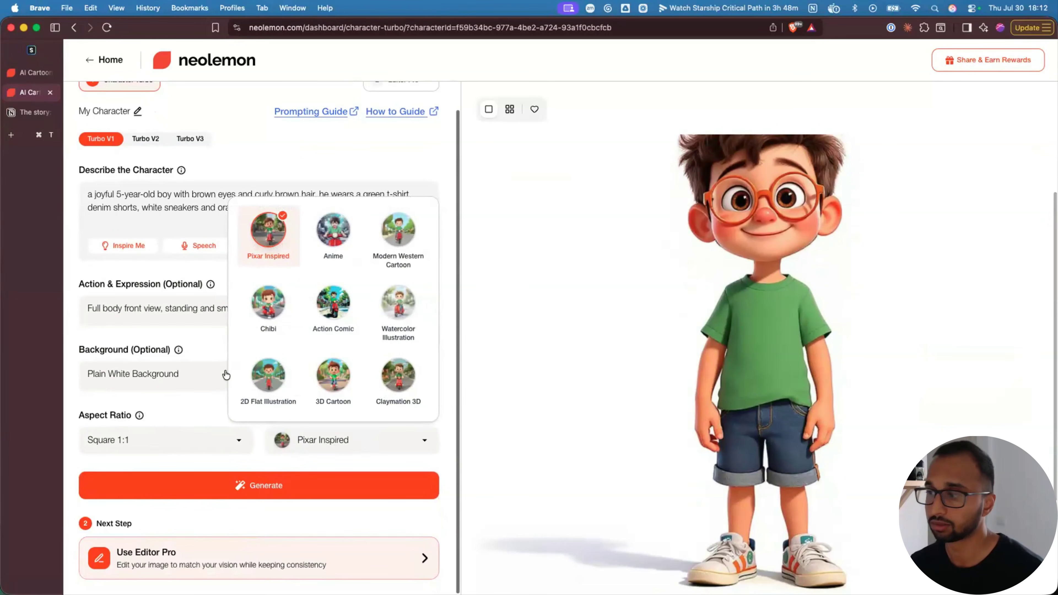
left_click(178, 413)
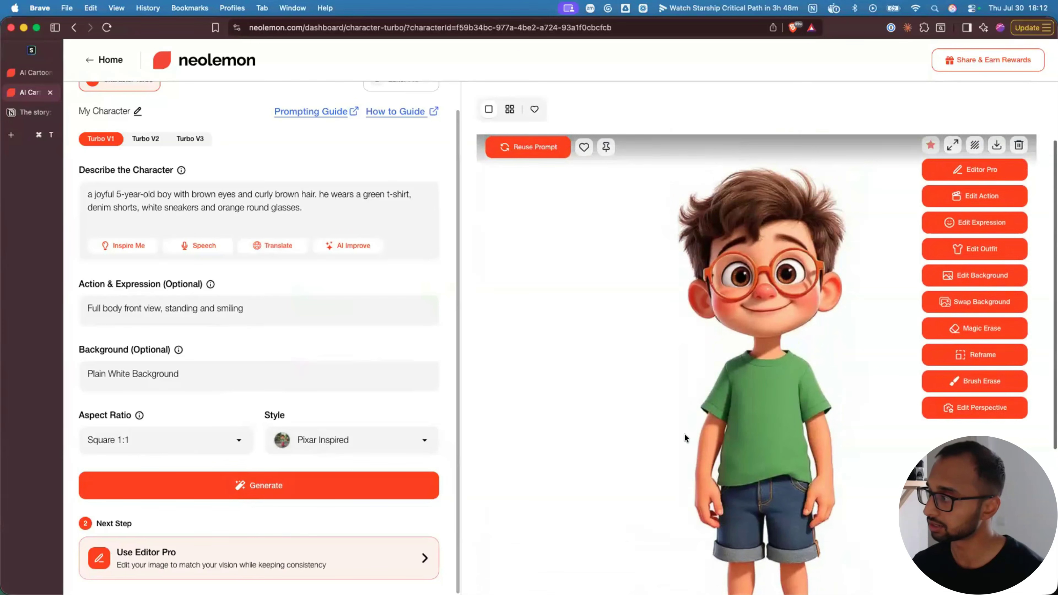
scroll(685, 437, "down", 4)
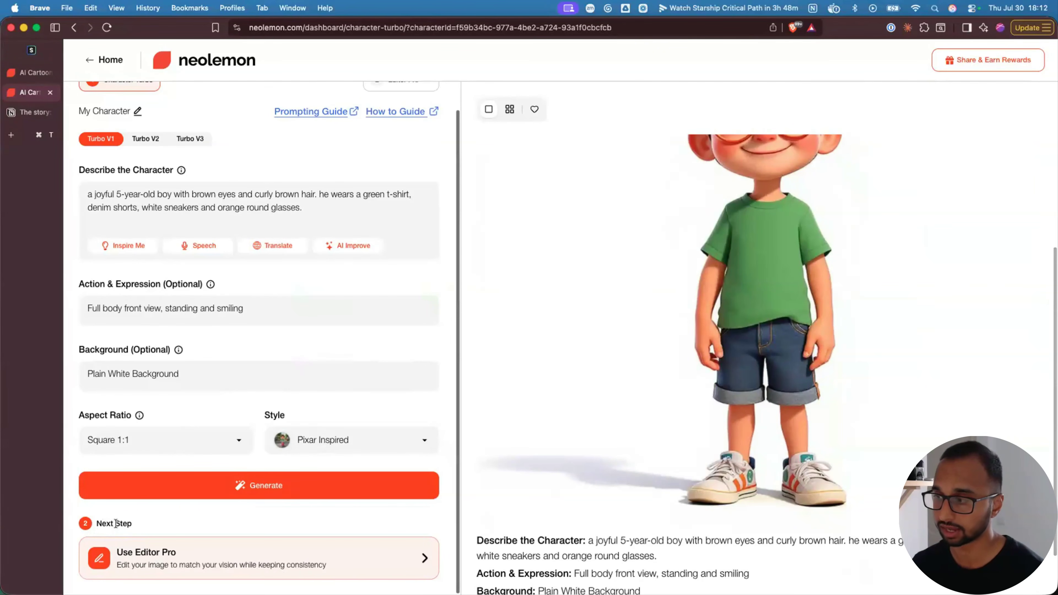
scroll(187, 142, "up", 2)
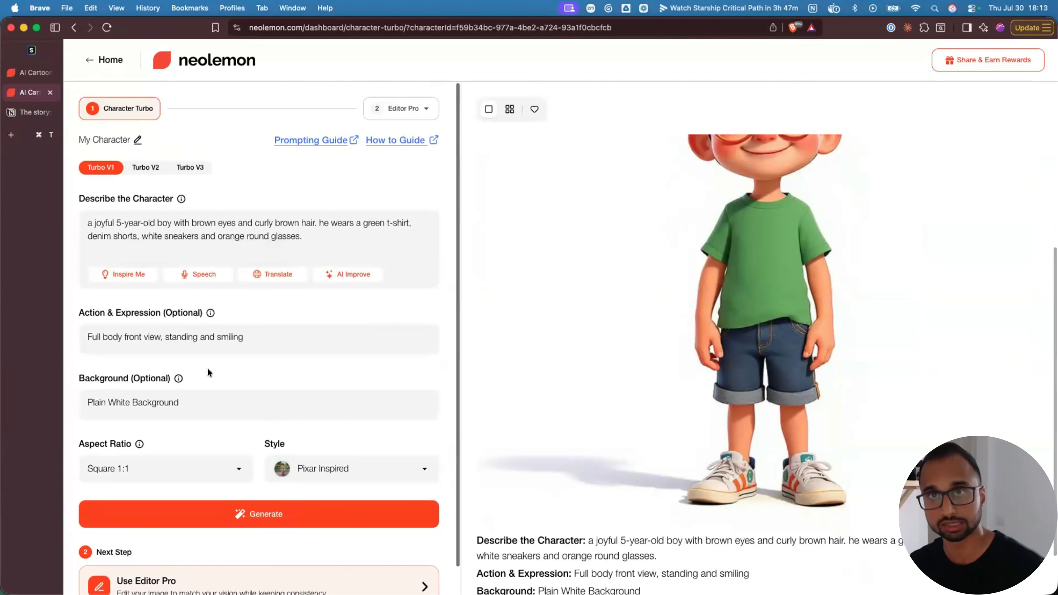
scroll(217, 369, "down", 1)
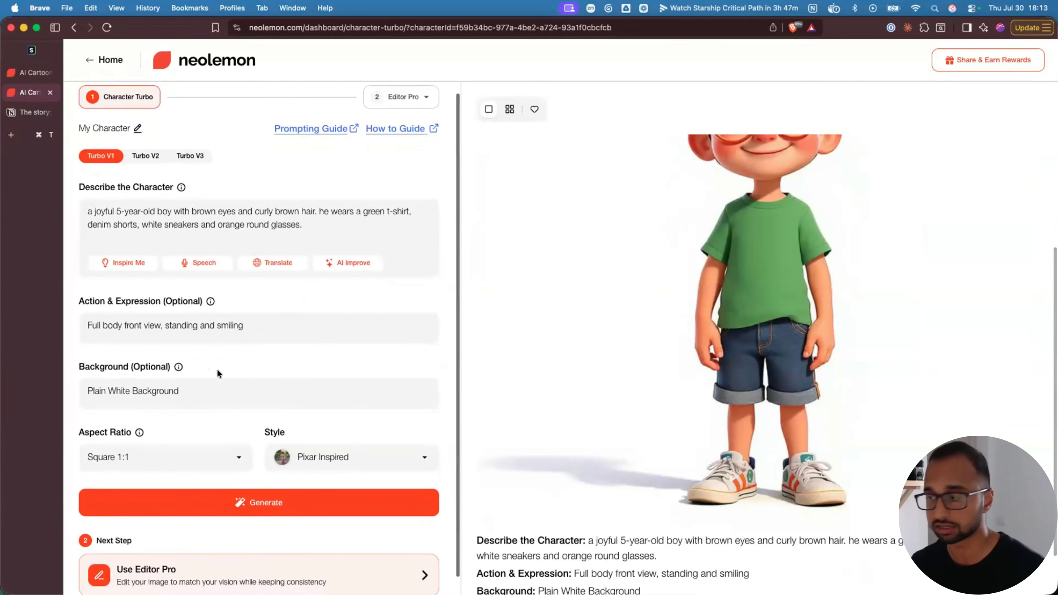
scroll(216, 369, "down", 1)
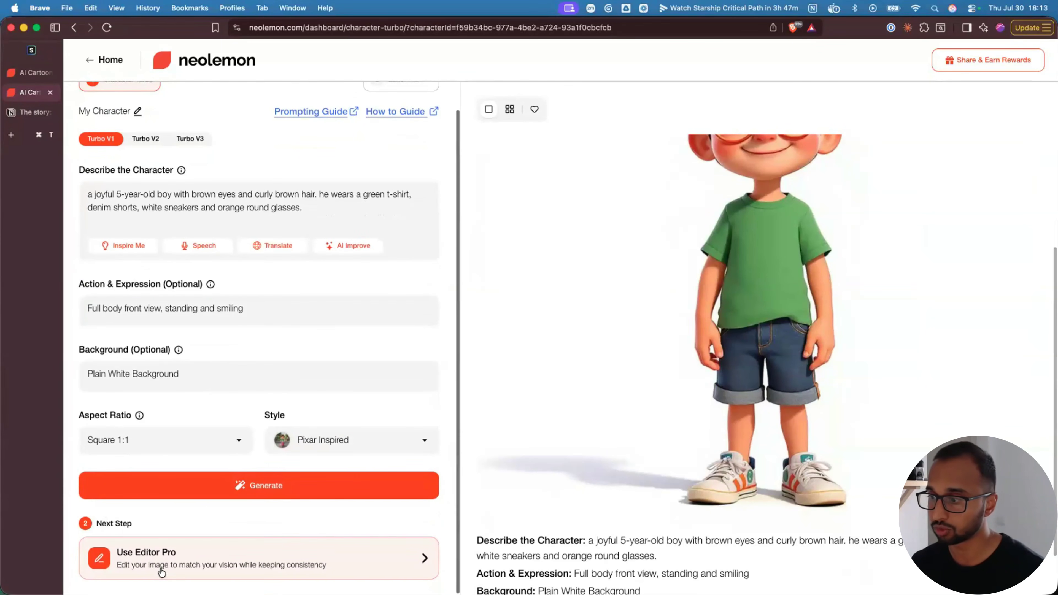
- In Editor Pro, generate the boy reading a red book in a sunny summer park from the pasted prompt
left_click(203, 560)
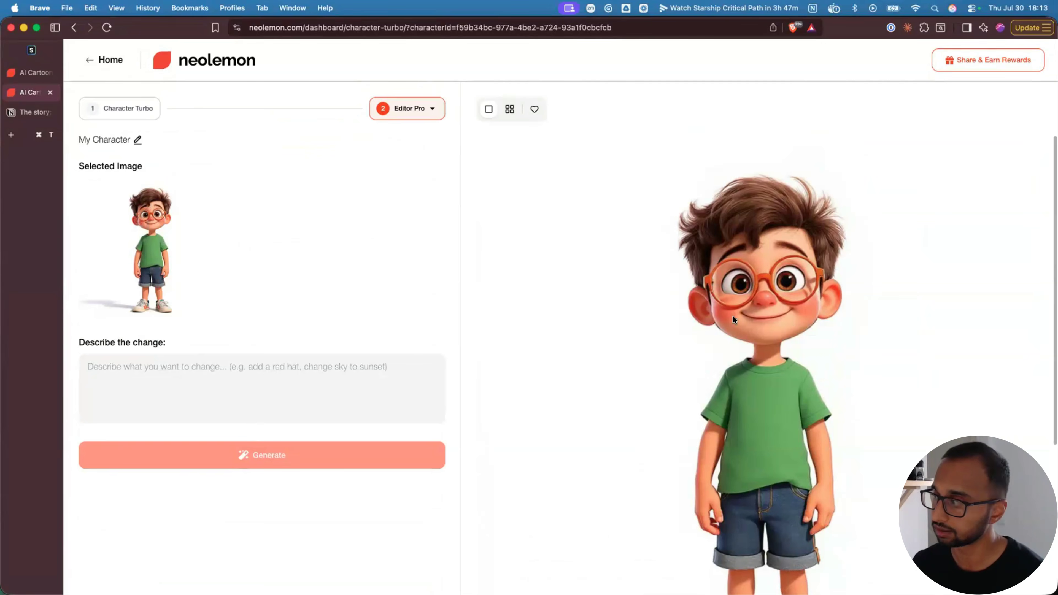
left_click(170, 341)
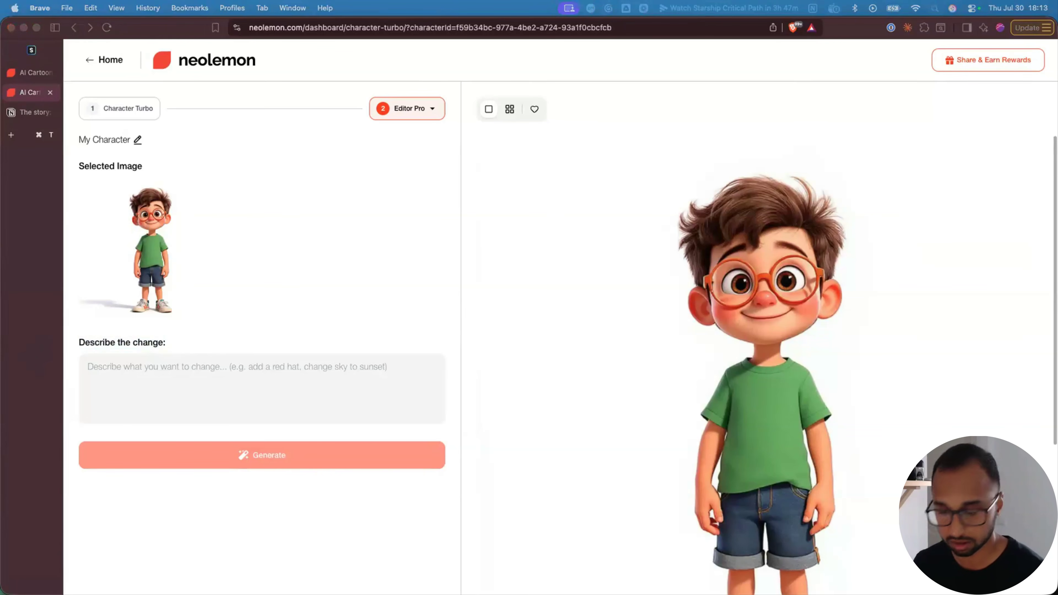
left_click(229, 373)
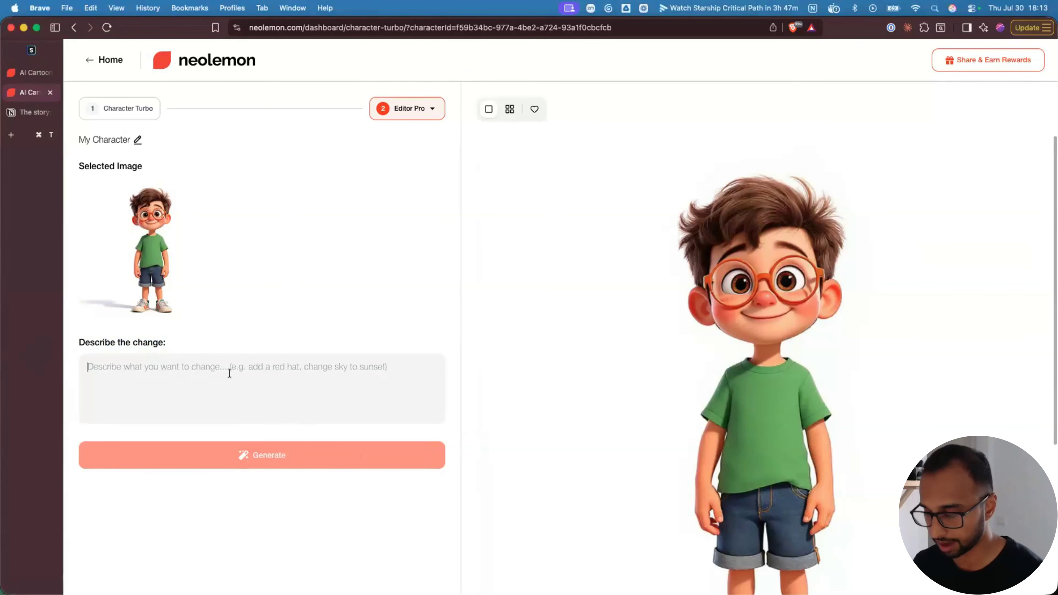
type("reading a red book while standing with very focused expression. He is standing in a sunny summer park.")
left_click(247, 452)
left_click_drag(87, 367, 415, 374)
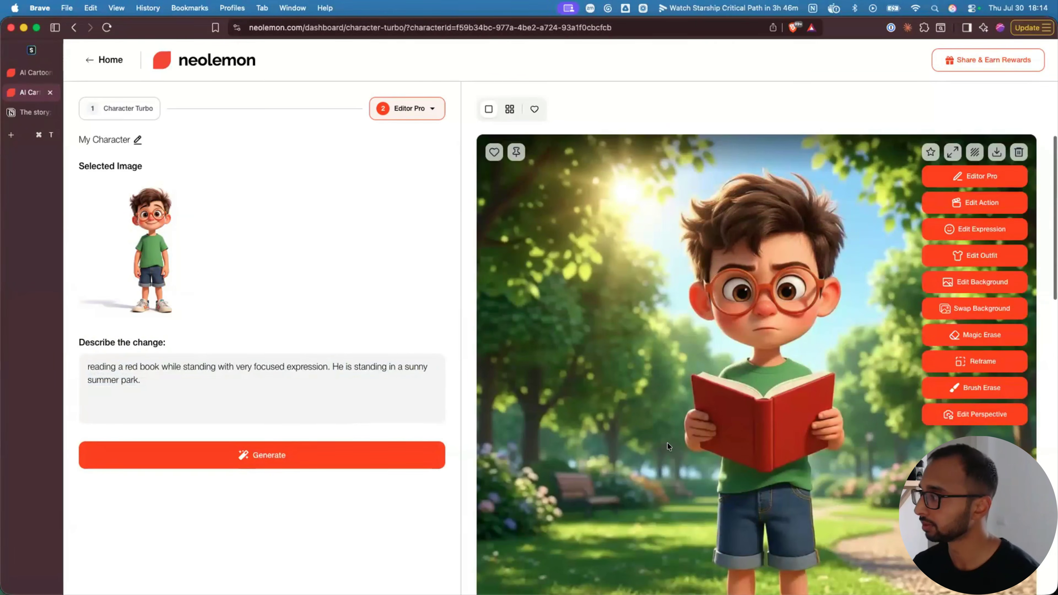
- Scroll through the results to inspect the new image of the focused boy reading in the park
scroll(666, 443, "down", 2)
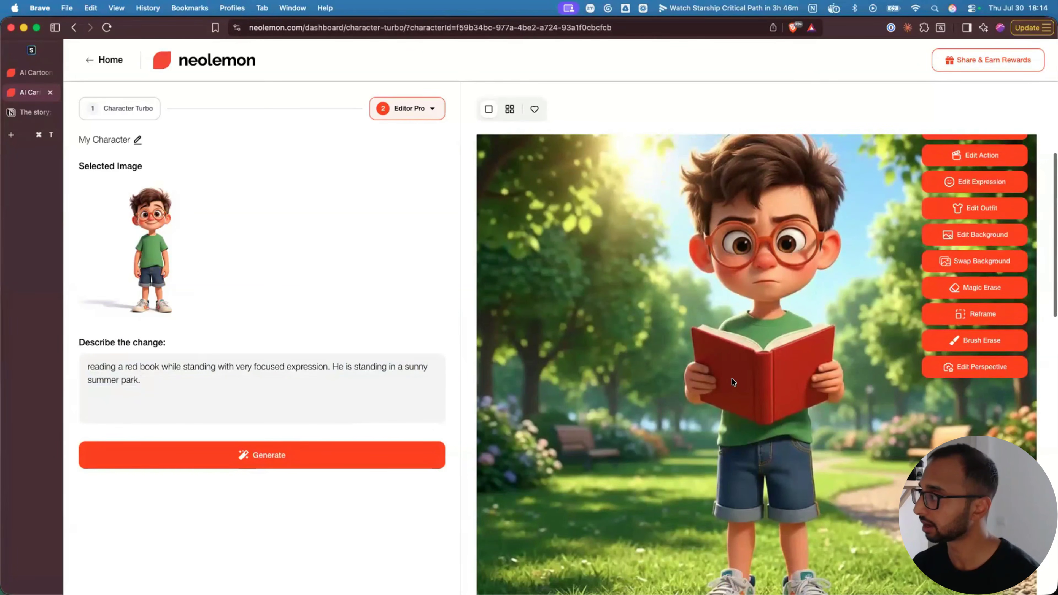
scroll(733, 382, "up", 2)
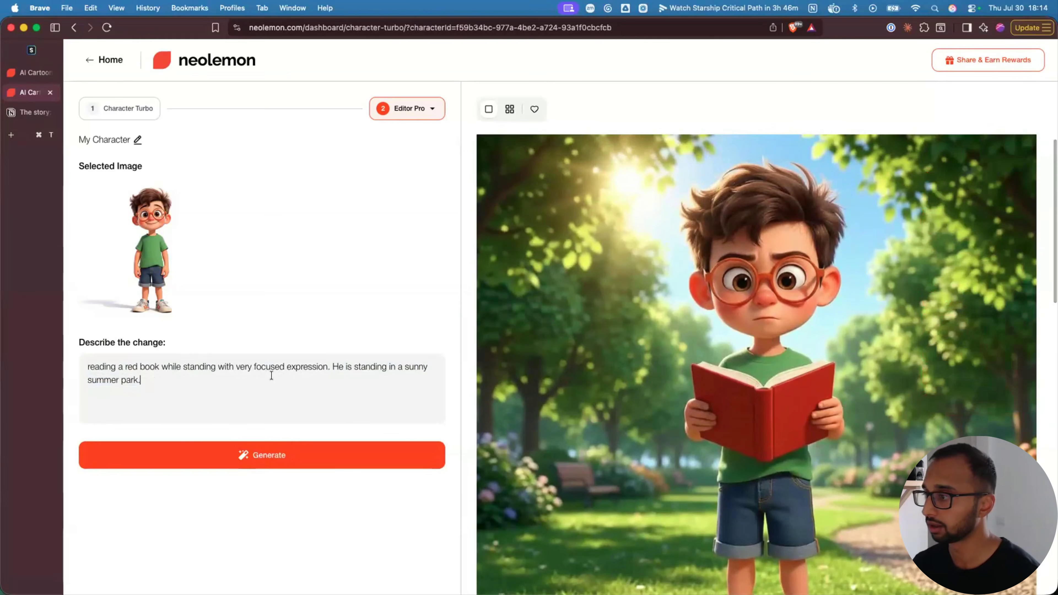
mouse_move(772, 384)
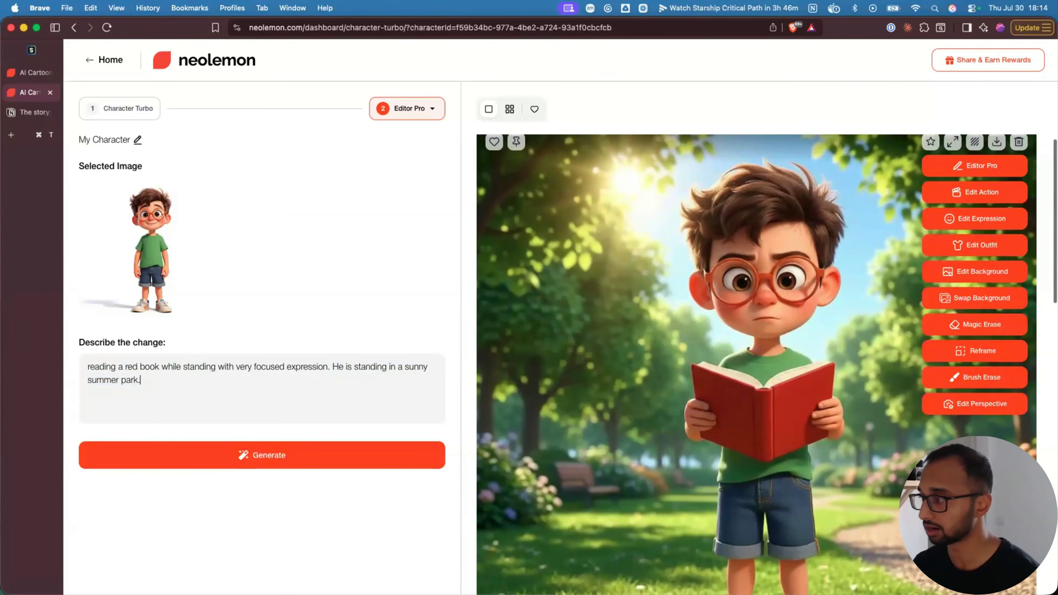
scroll(894, 314, "down", 10)
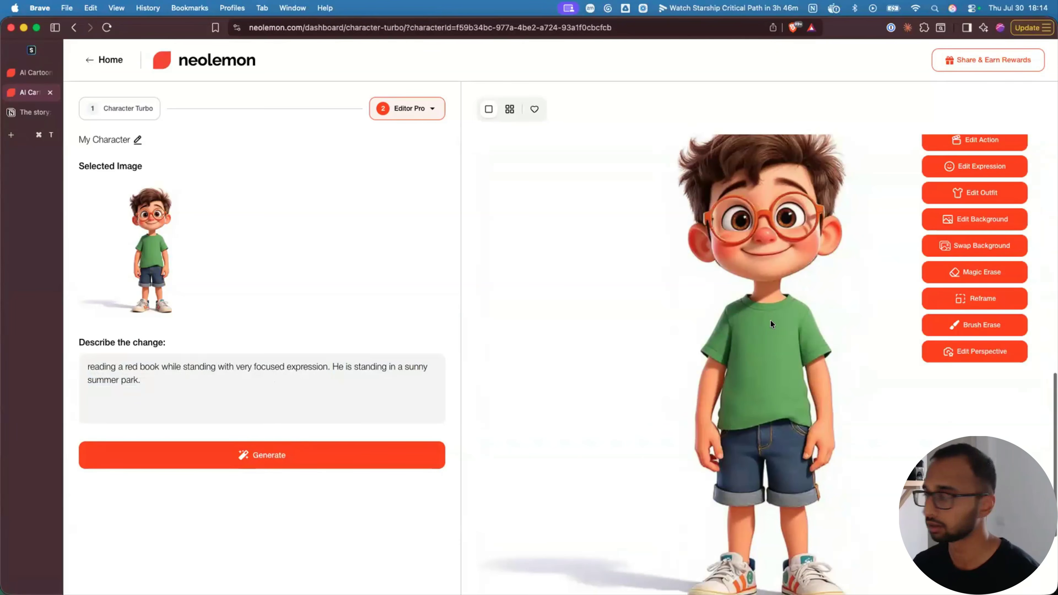
scroll(768, 314, "up", 6)
scroll(768, 314, "up", 5)
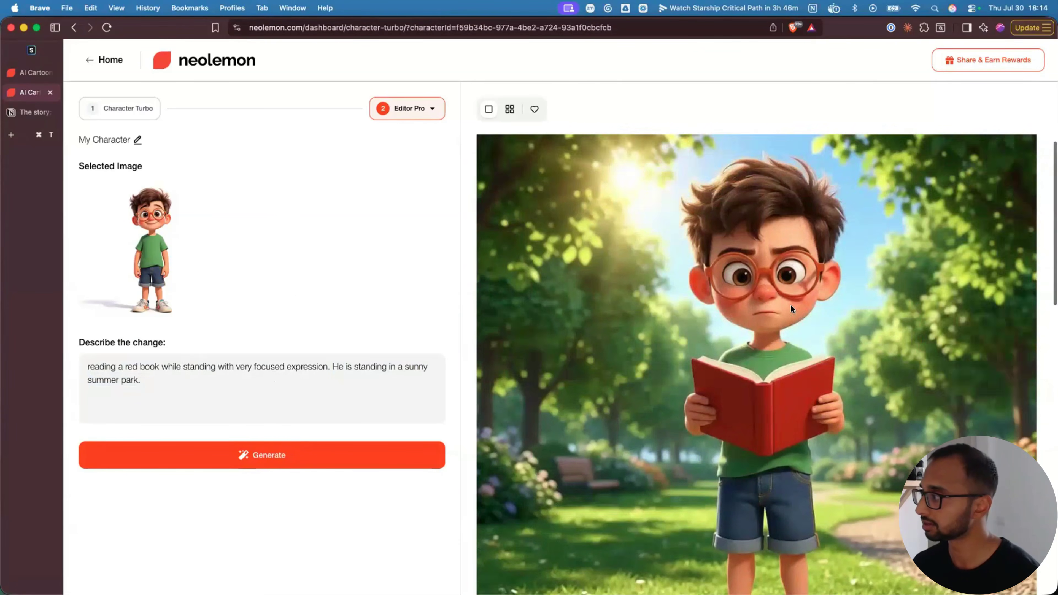
scroll(776, 326, "up", 2)
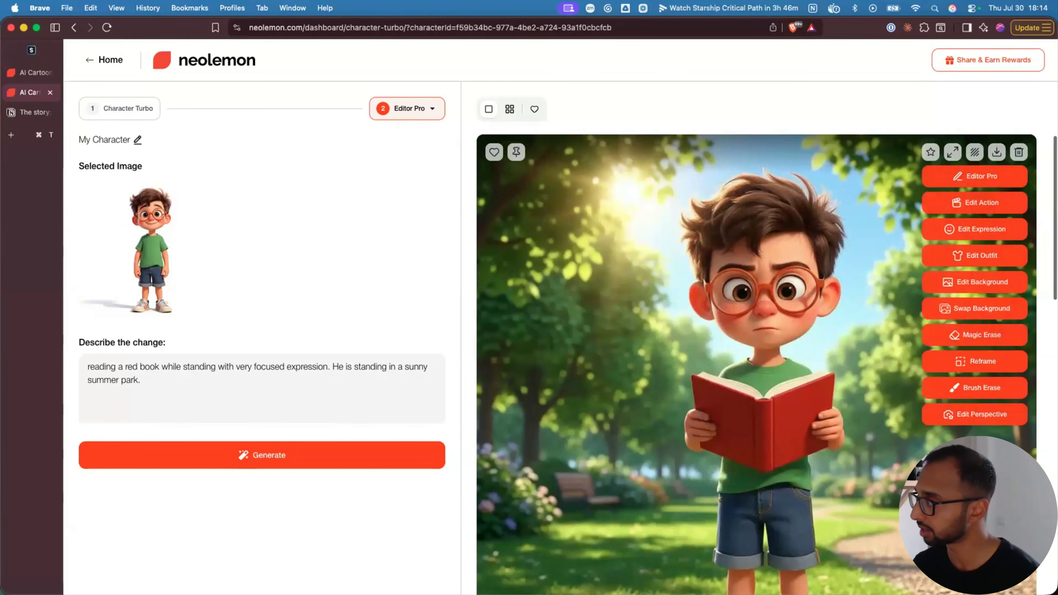
scroll(879, 413, "down", 20)
scroll(878, 410, "up", 3)
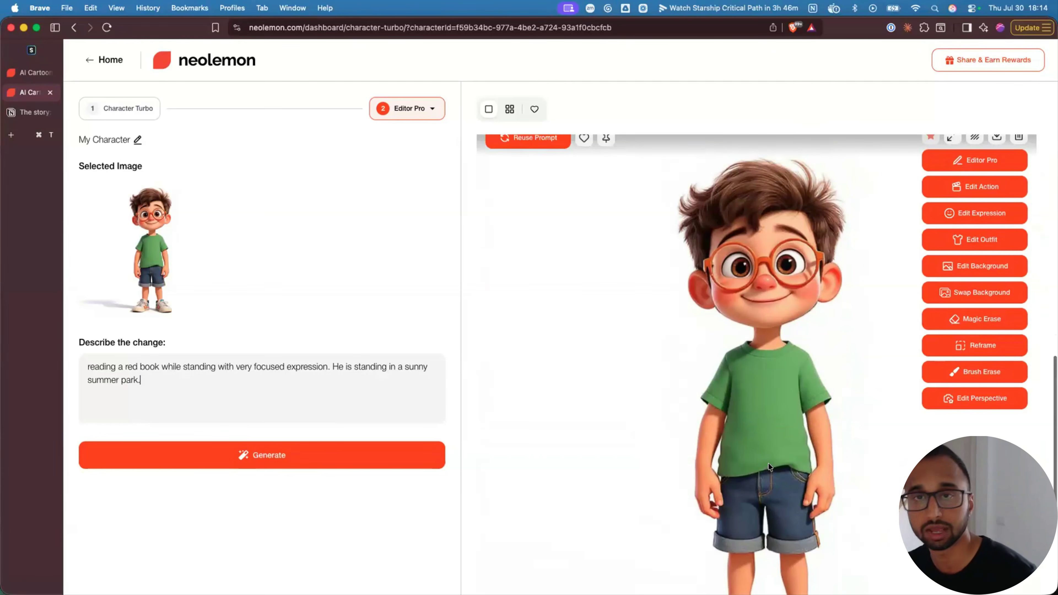
scroll(775, 467, "up", 1)
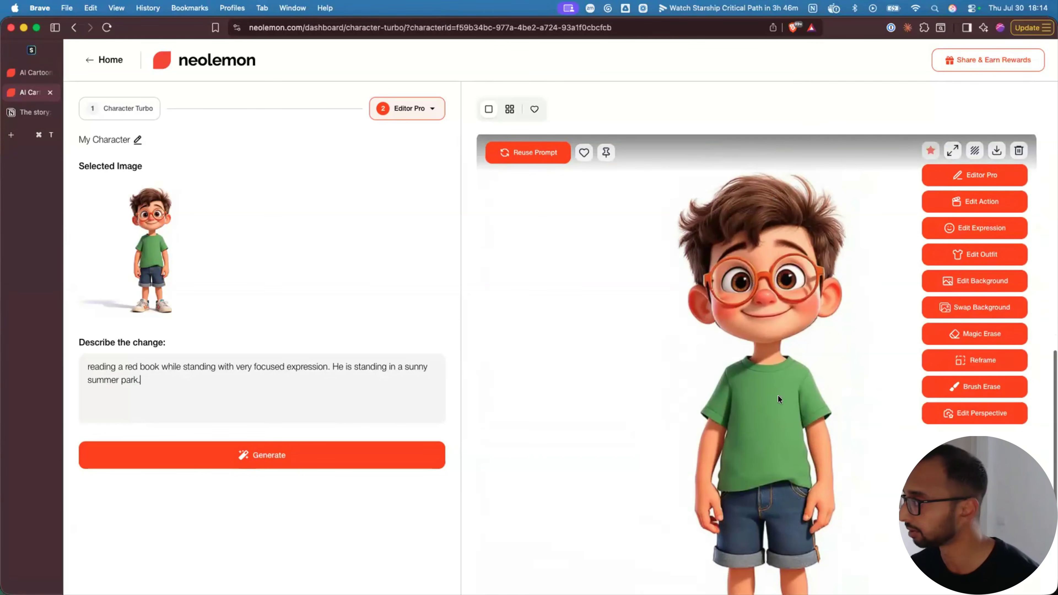
scroll(759, 376, "up", 10)
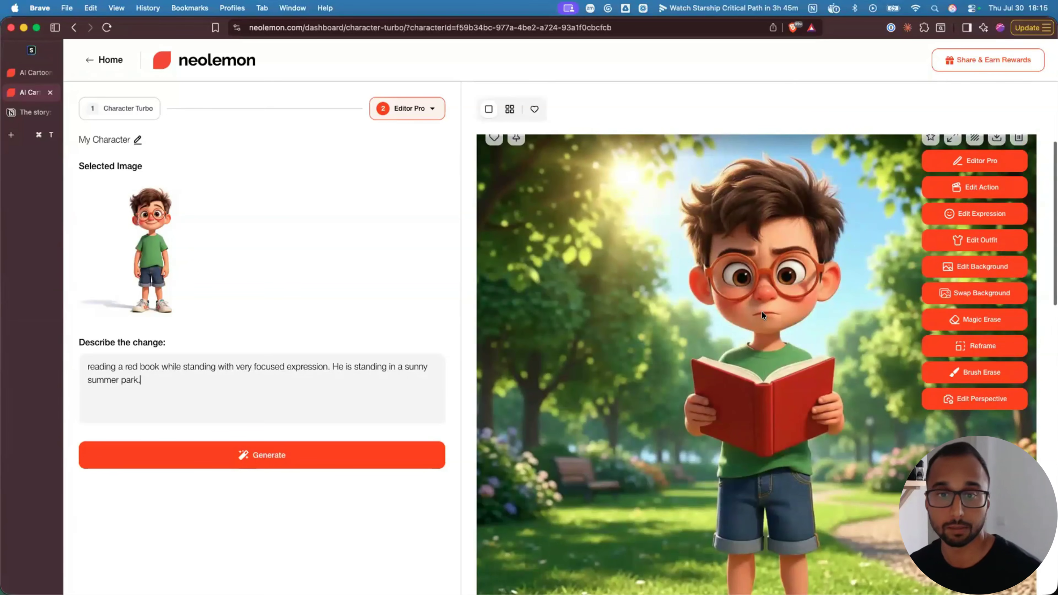
scroll(777, 315, "up", 1)
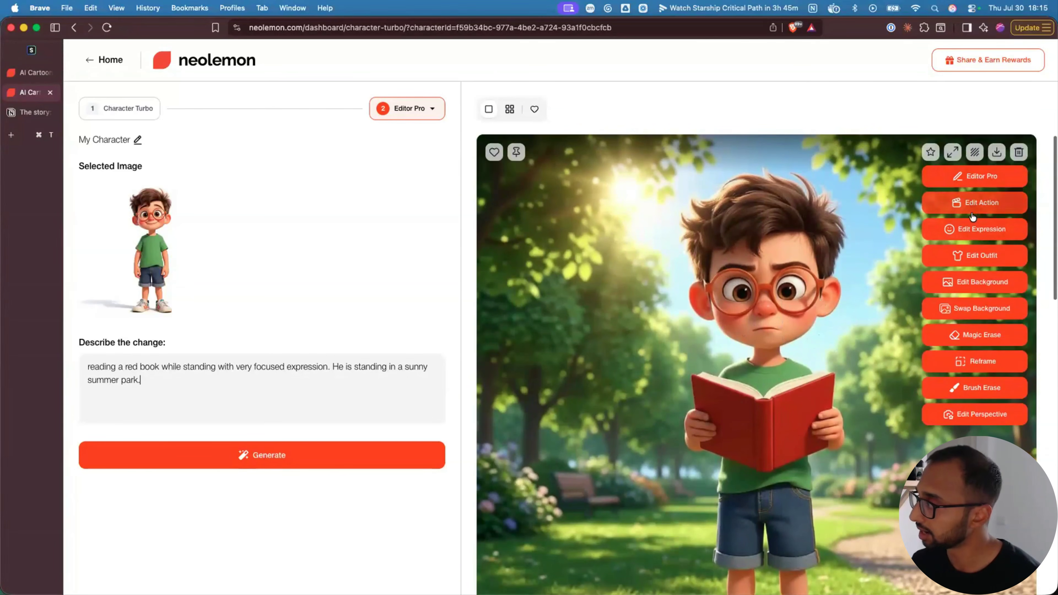
- Give the reading boy the 'Amazed face' expression and generate the open-mouthed version
left_click(979, 234)
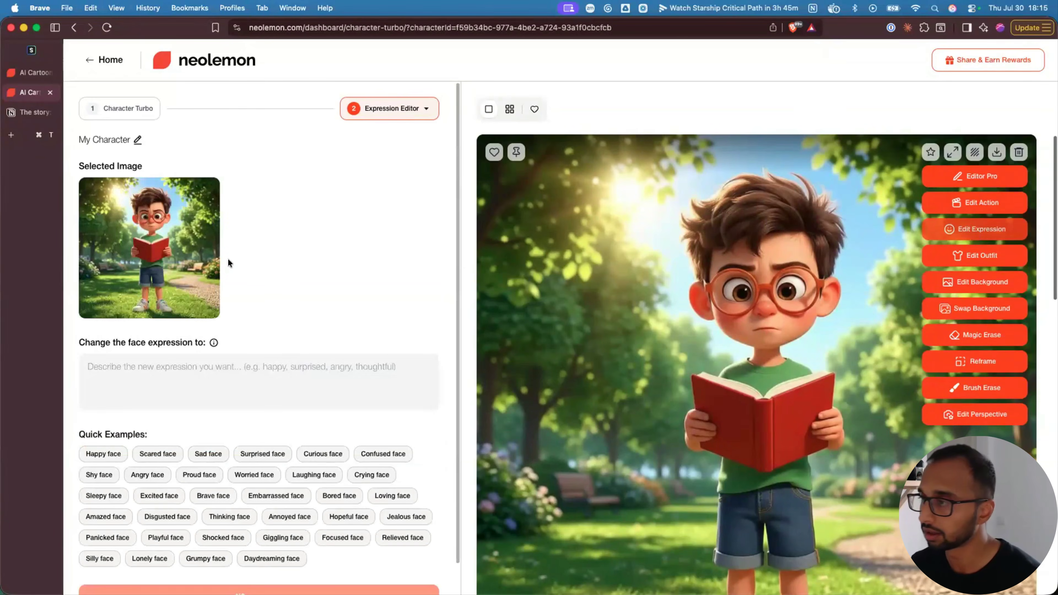
mouse_move(689, 350)
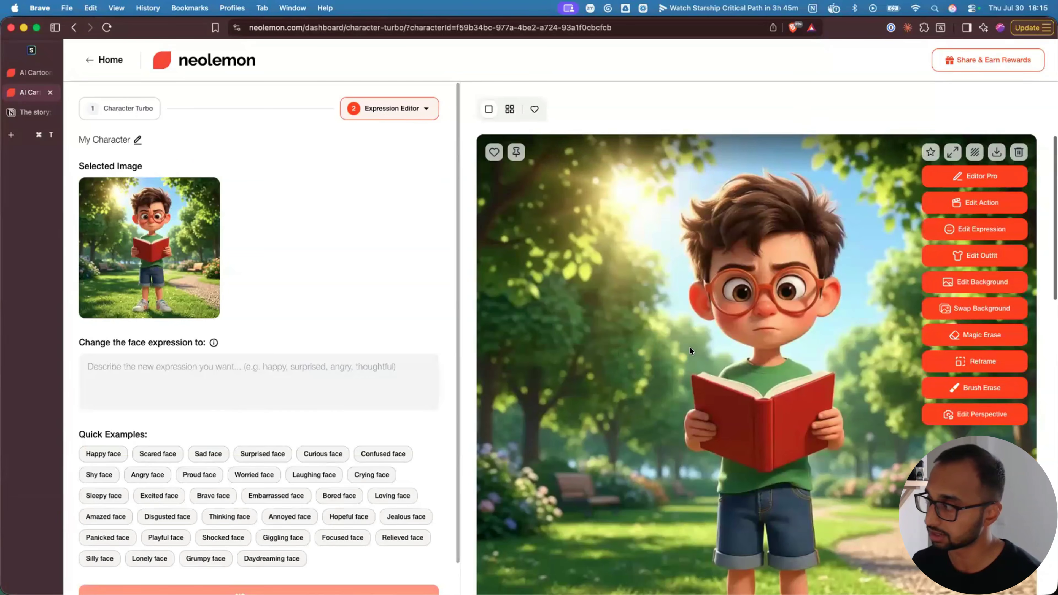
left_click_drag(77, 344, 203, 345)
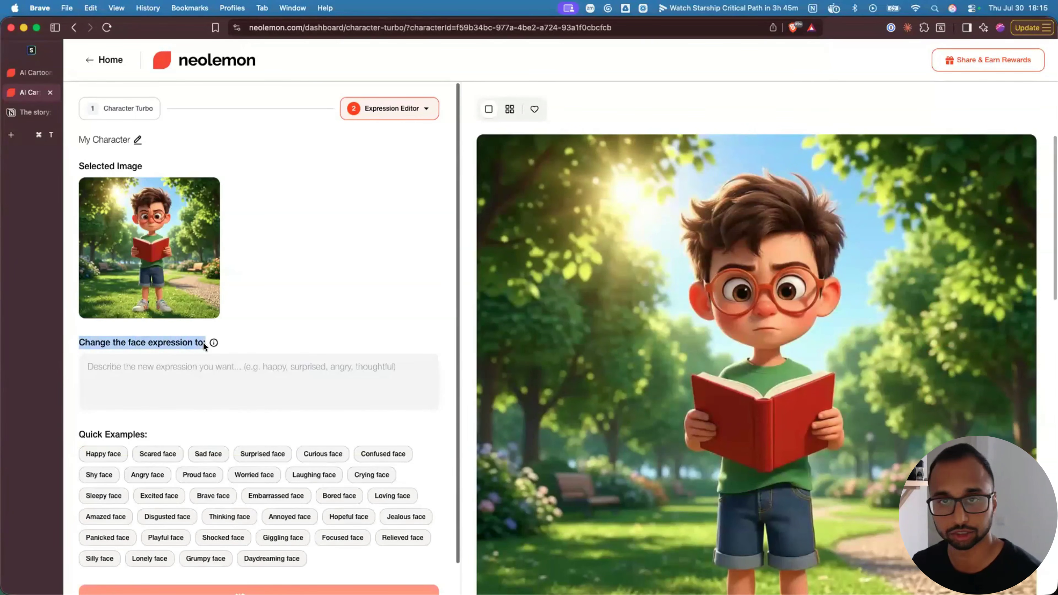
left_click(157, 371)
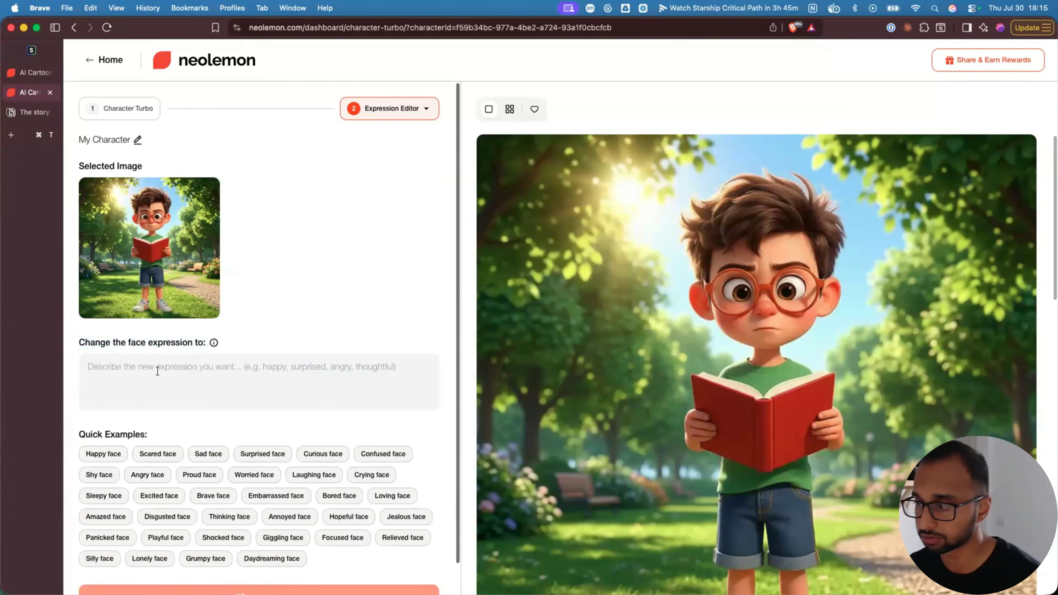
scroll(113, 446, "down", 1)
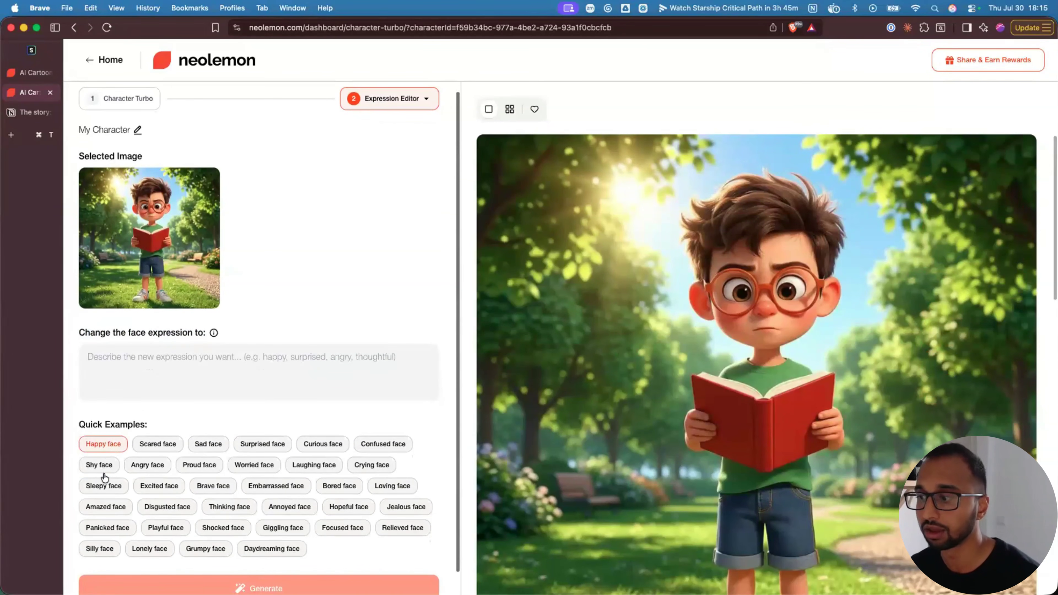
left_click(106, 507)
scroll(219, 542, "down", 2)
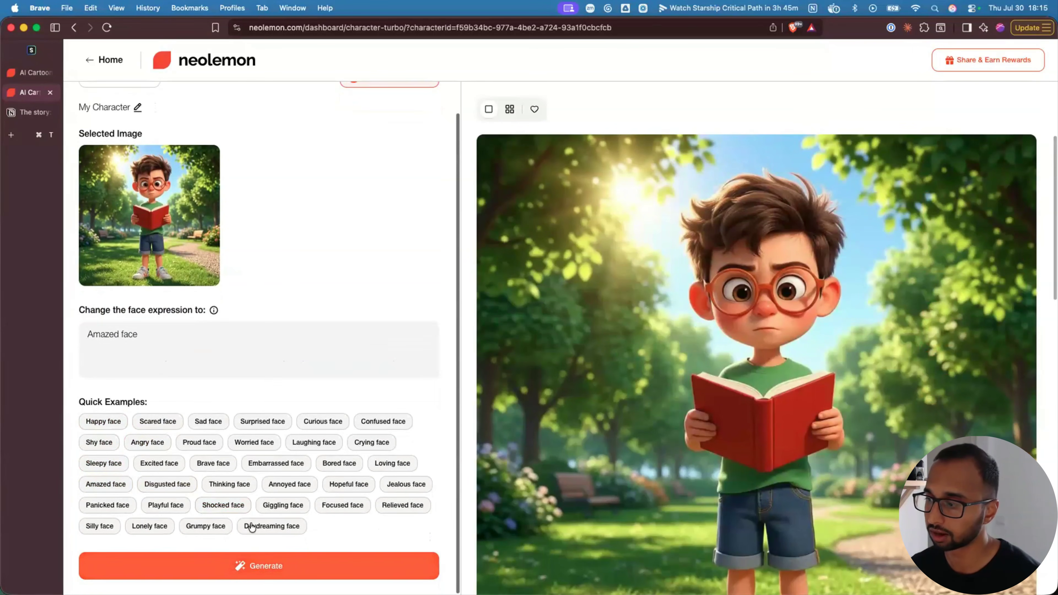
left_click(257, 565)
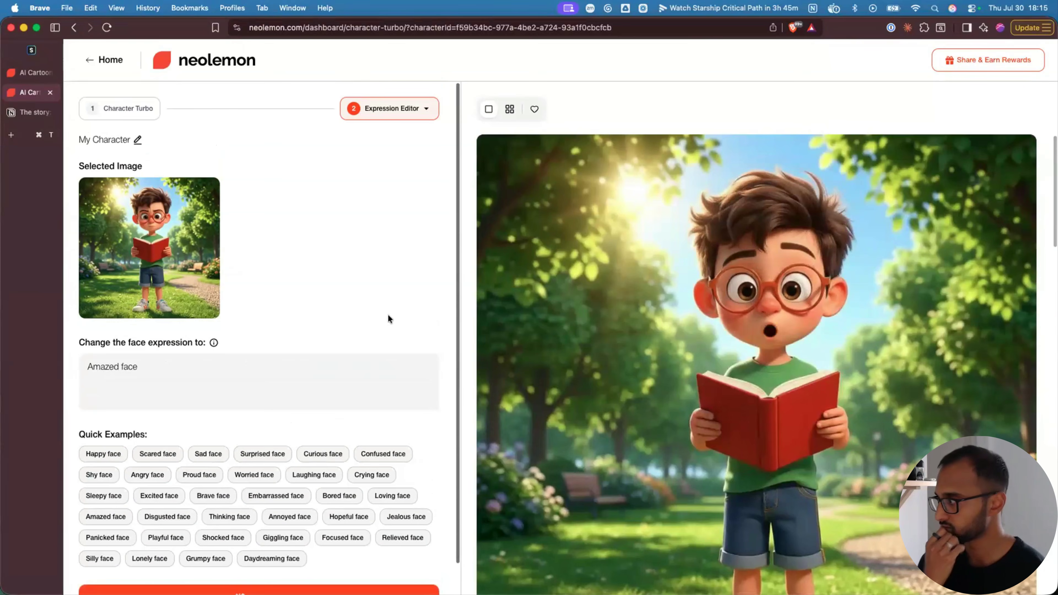
mouse_move(827, 415)
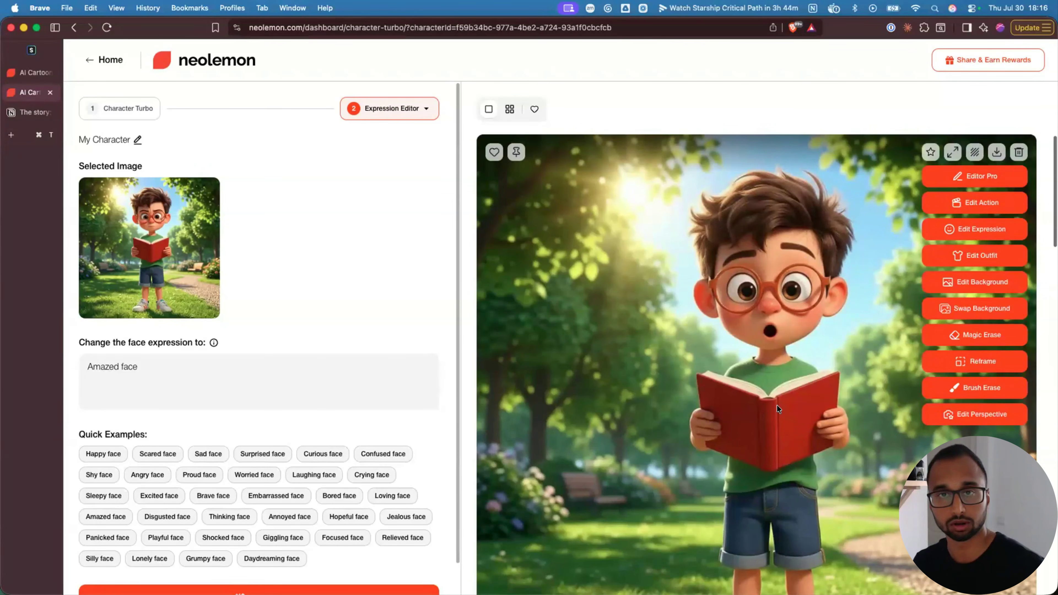
scroll(776, 404, "down", 1)
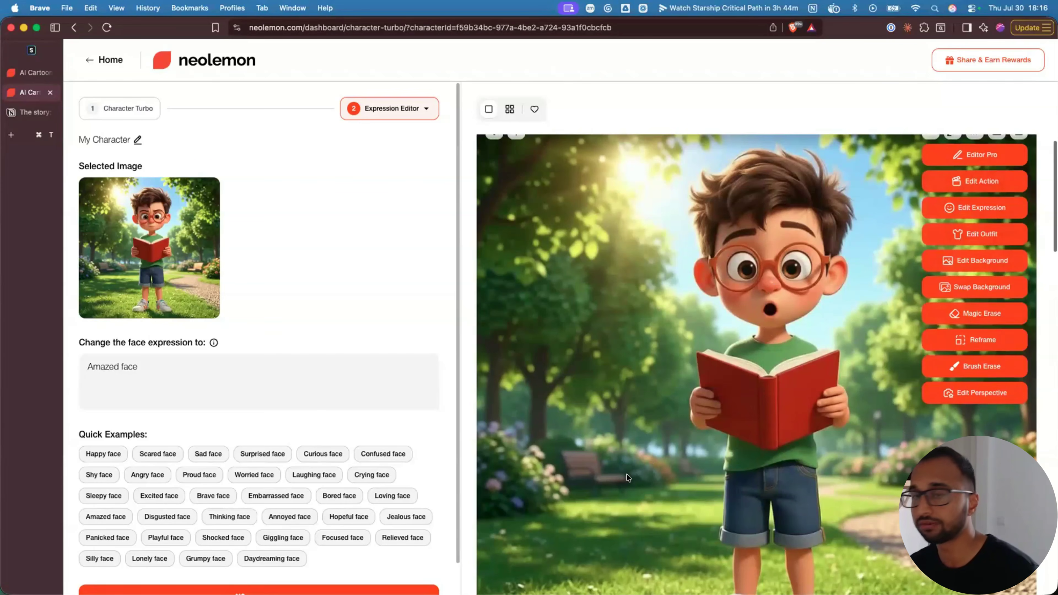
scroll(627, 477, "up", 2)
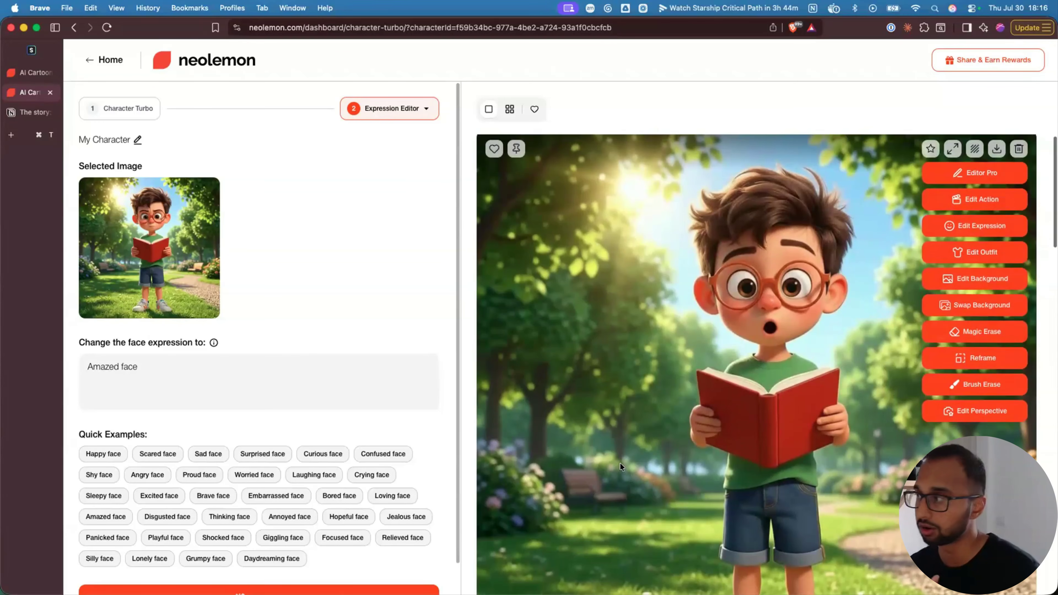
- Favourite the plain standing boy image from the grid, then return to the amazed reading boy
left_click(509, 112)
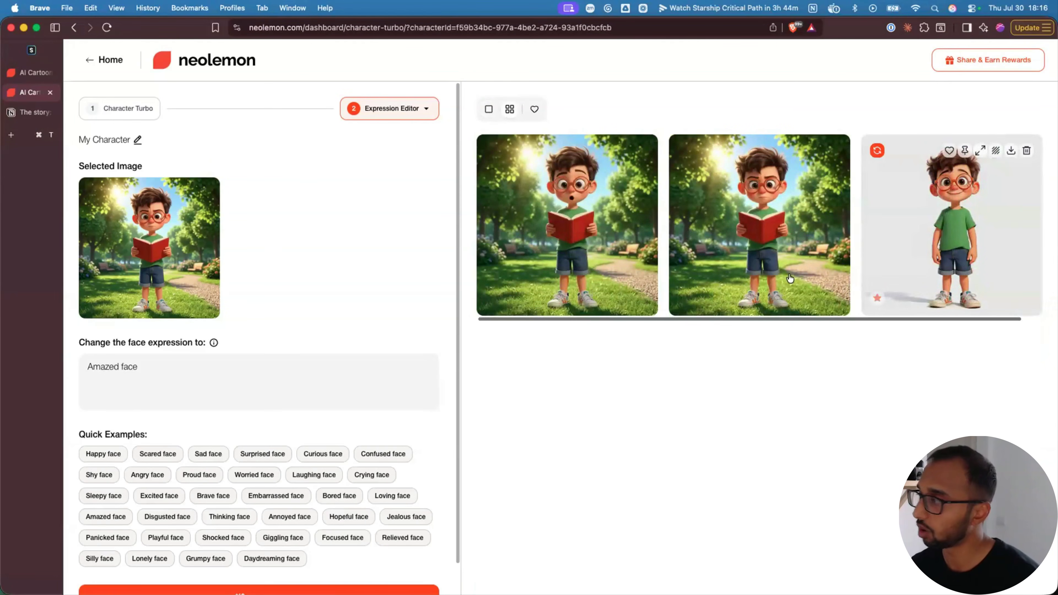
left_click(970, 253)
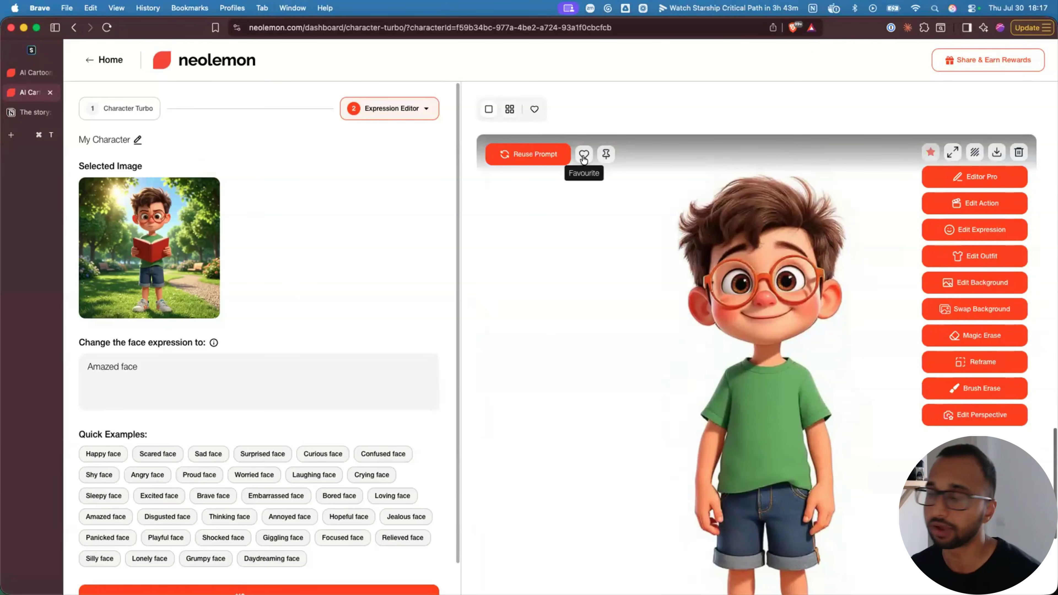
left_click(534, 109)
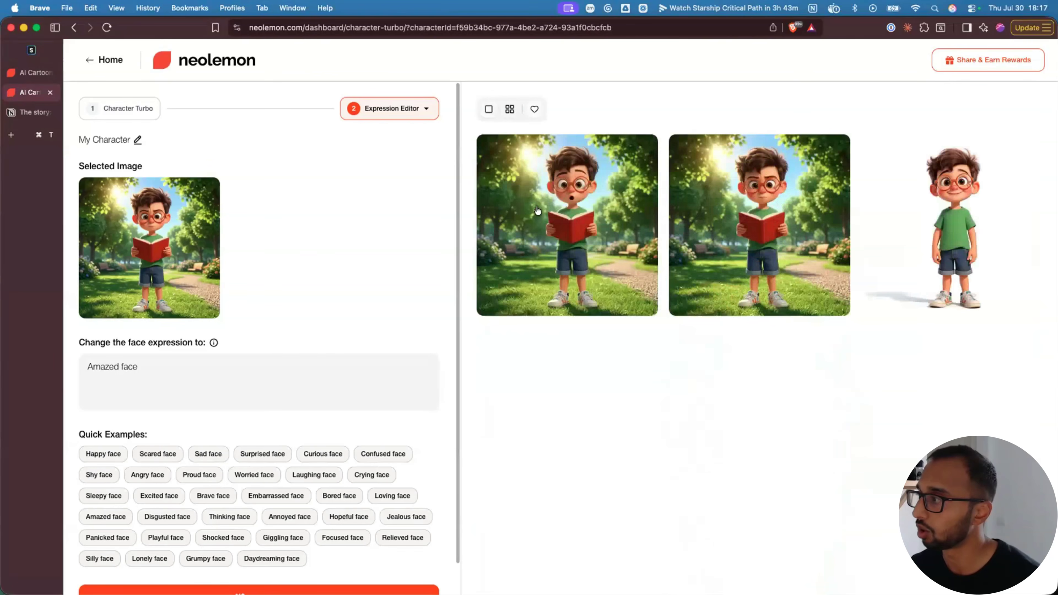
left_click(489, 109)
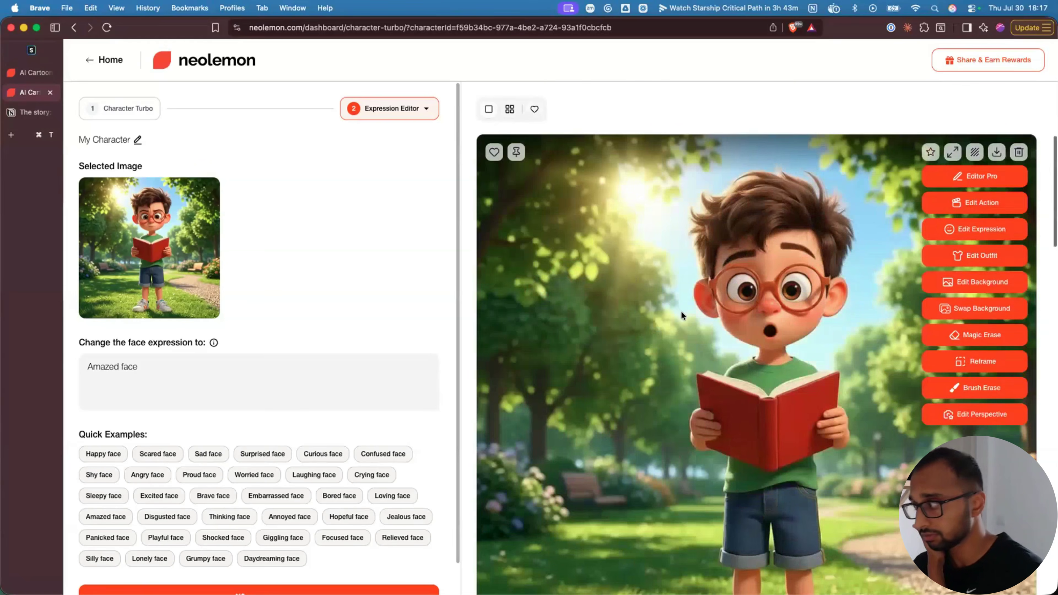
- Open the plain standing boy image at full size from the grid
left_click(509, 109)
left_click(917, 227)
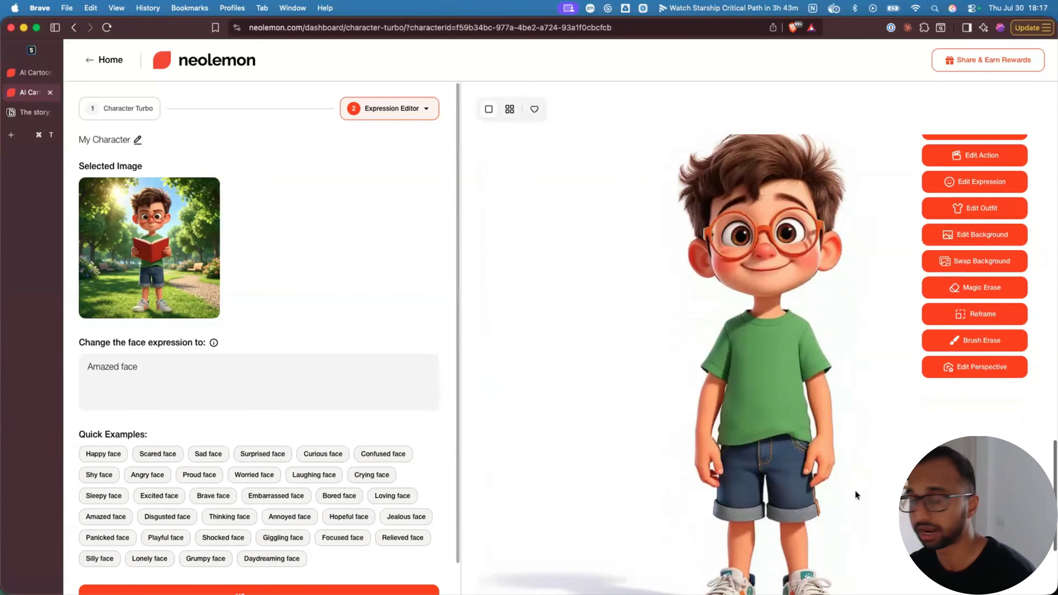
scroll(871, 477, "up", 1)
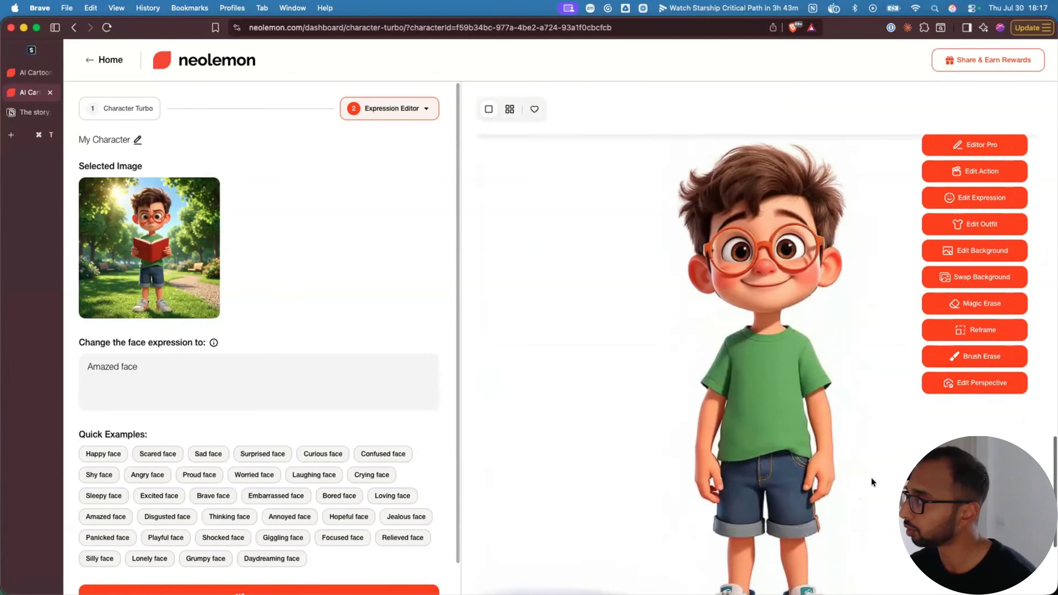
scroll(959, 190, "up", 1)
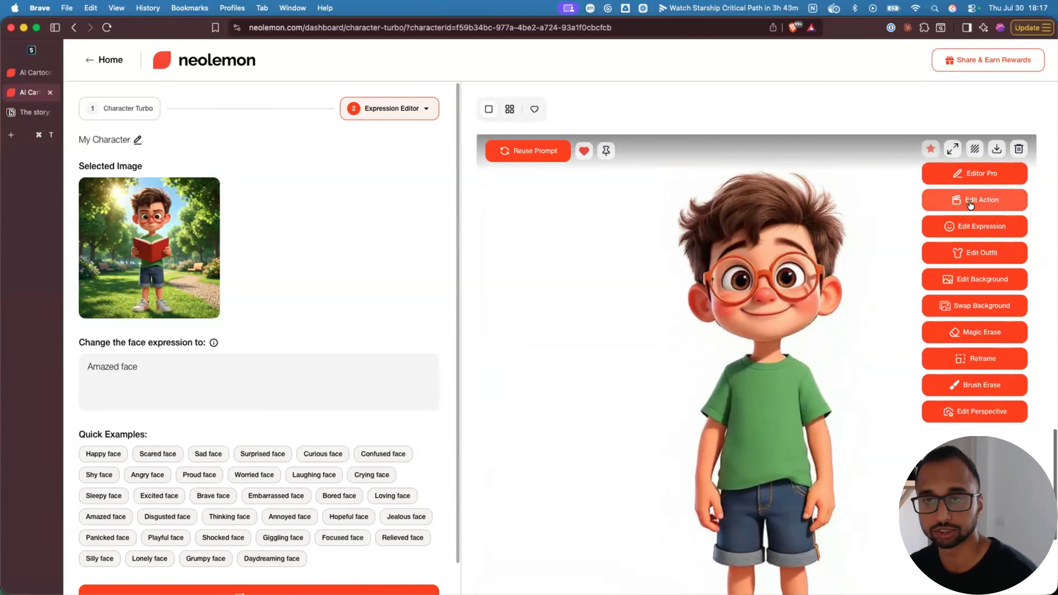
- Set the boy's action to 'jumping in mid-air' via the 'jump' suggestion and generate it
left_click(959, 191)
left_click_drag(79, 343, 197, 342)
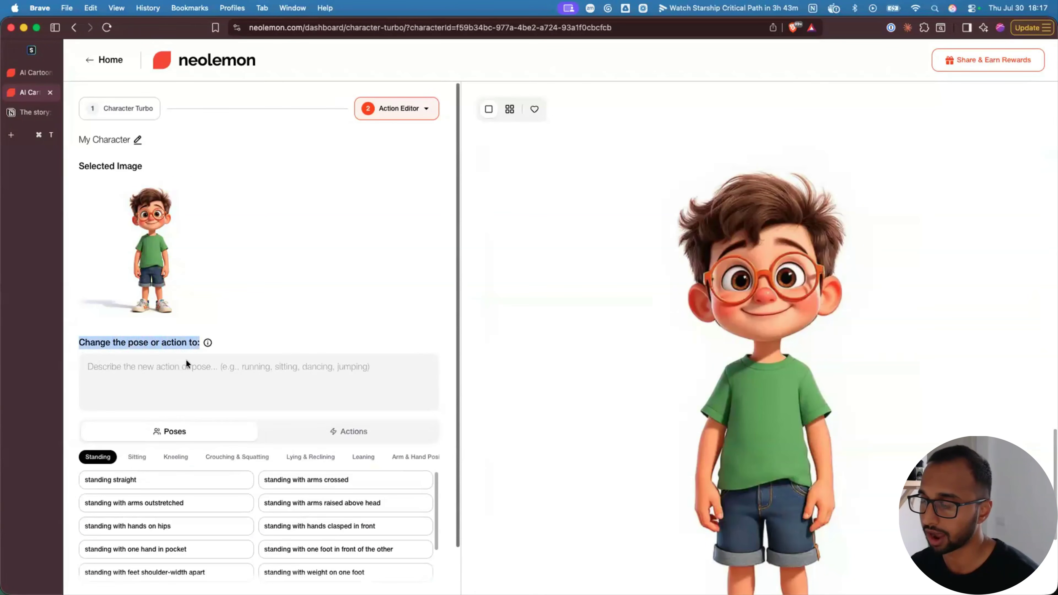
left_click(177, 369)
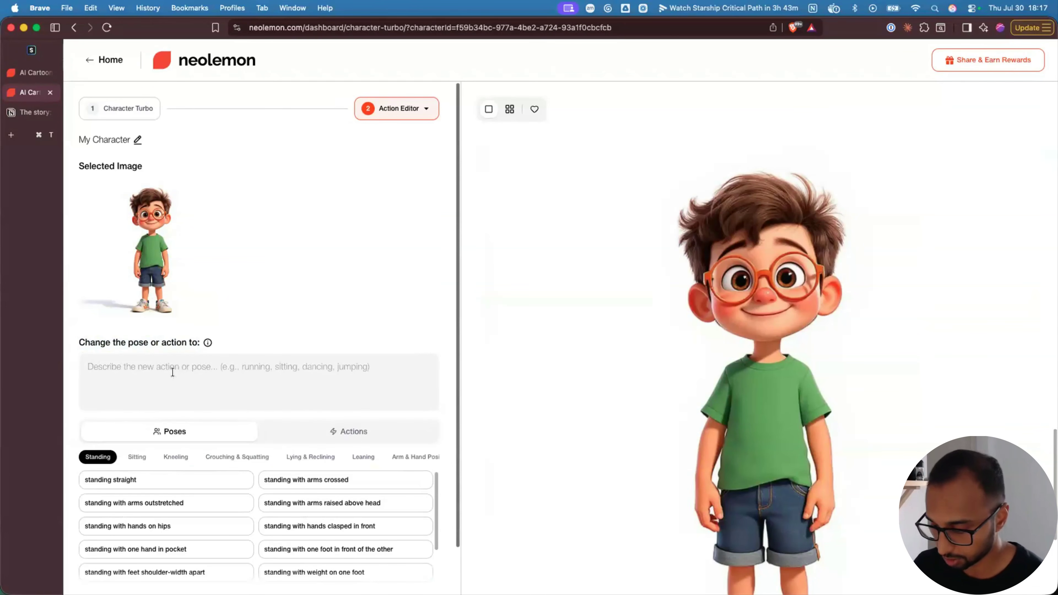
type("ju")
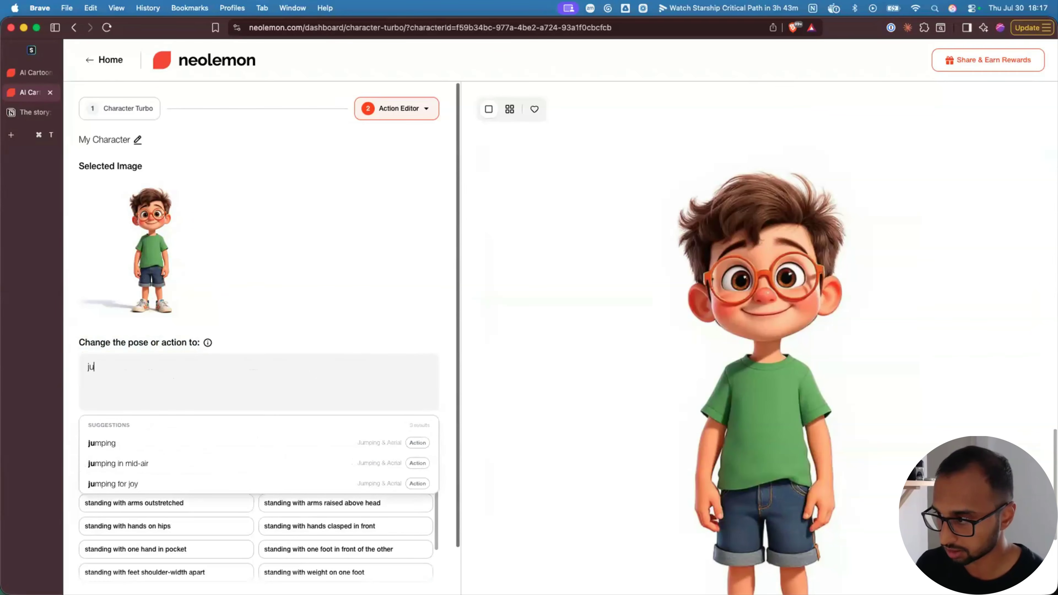
type("mp")
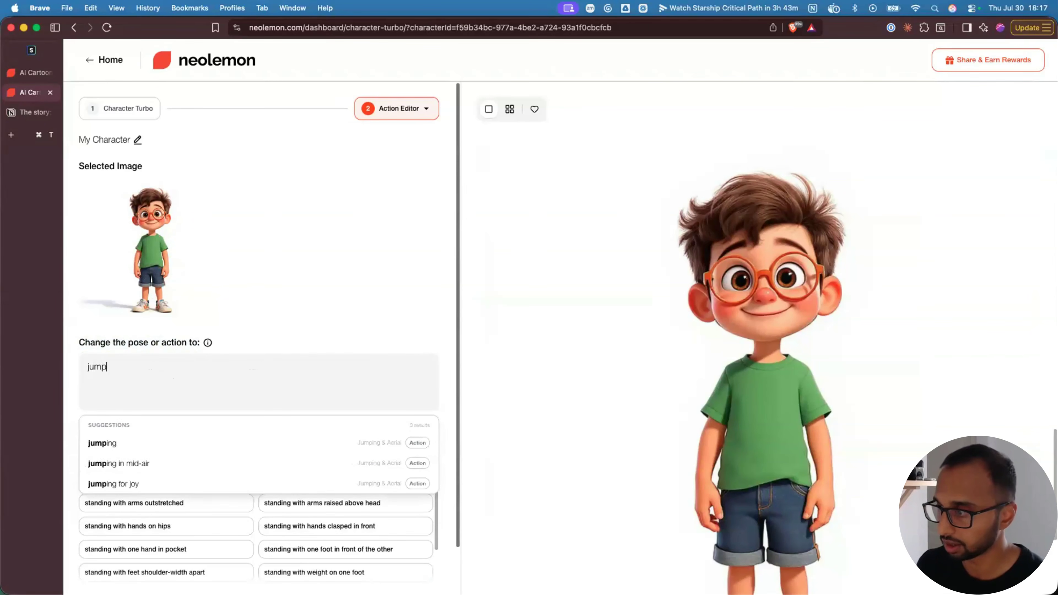
left_click(129, 469)
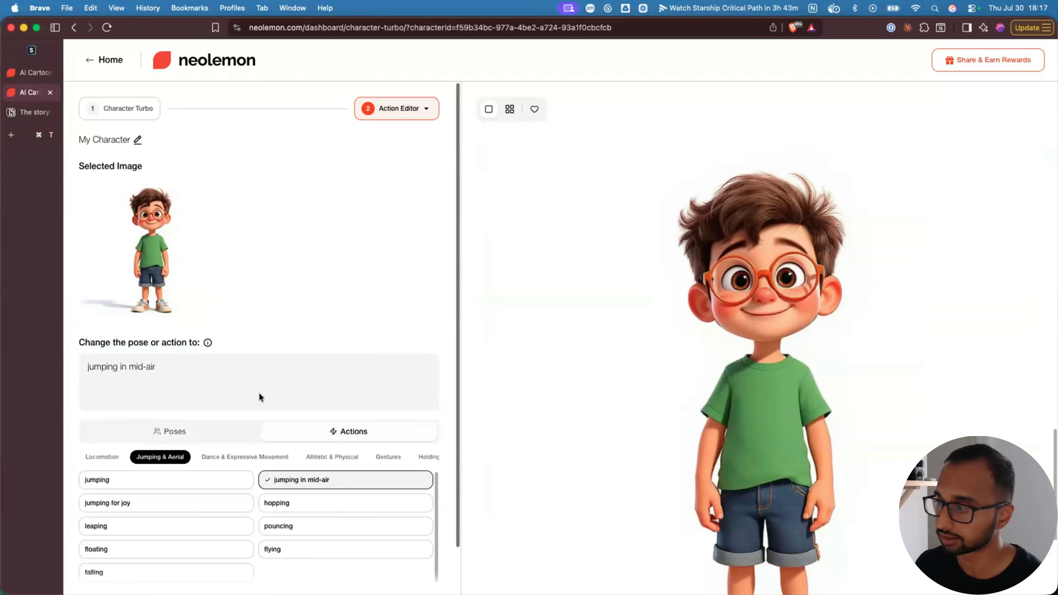
scroll(255, 567, "down", 2)
left_click(254, 567)
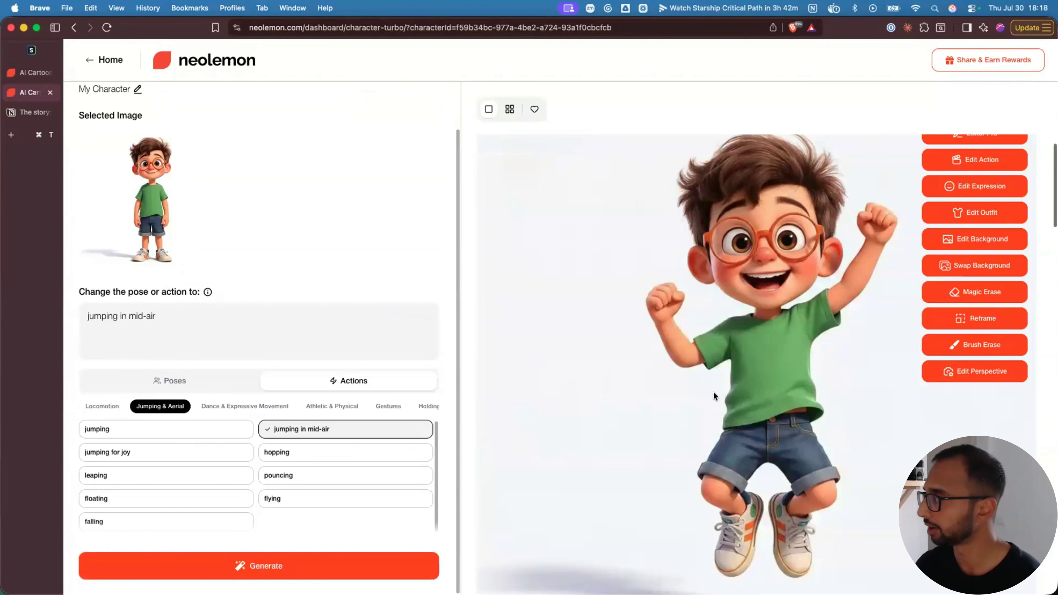
scroll(649, 416, "up", 1)
scroll(647, 416, "down", 2)
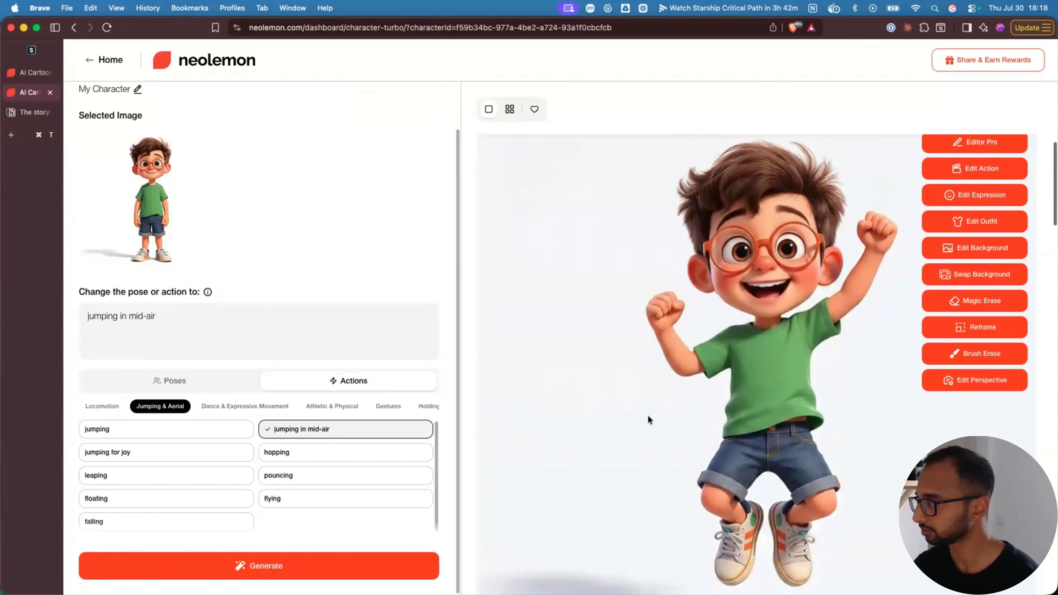
scroll(648, 415, "up", 2)
scroll(648, 415, "down", 1)
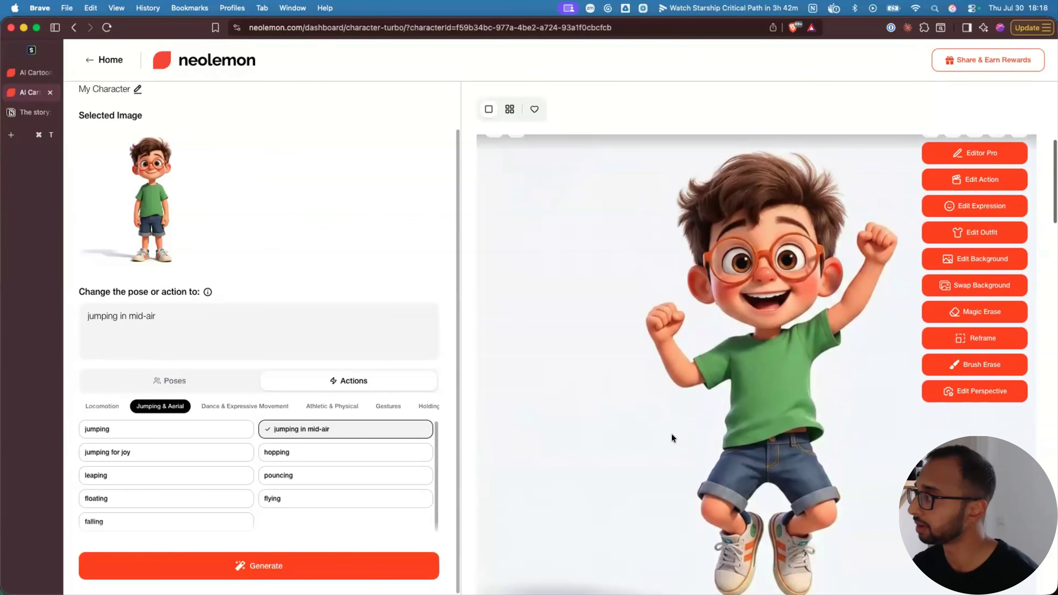
scroll(671, 434, "up", 2)
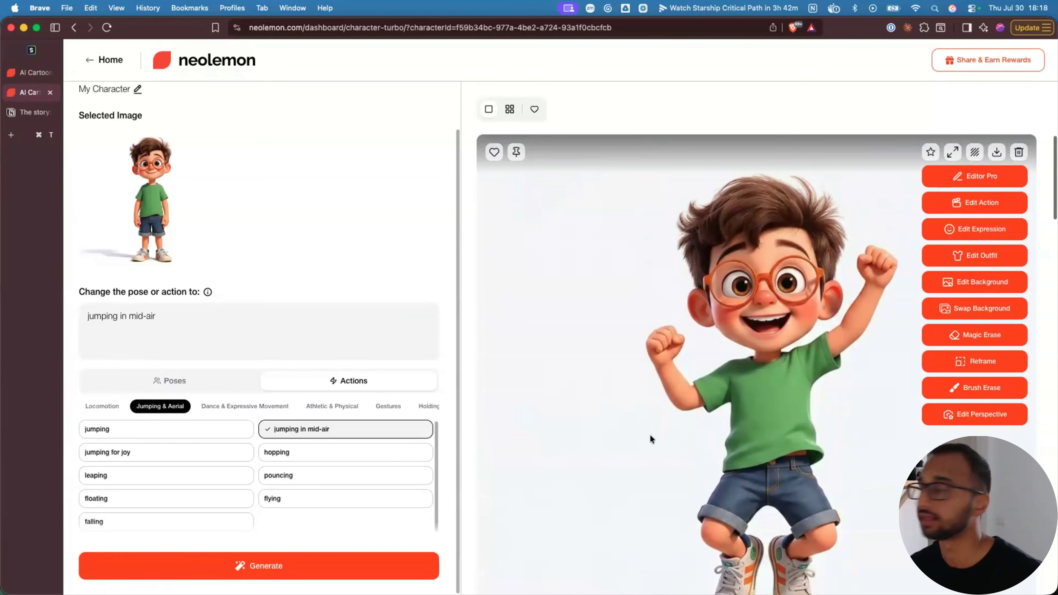
scroll(658, 435, "down", 2)
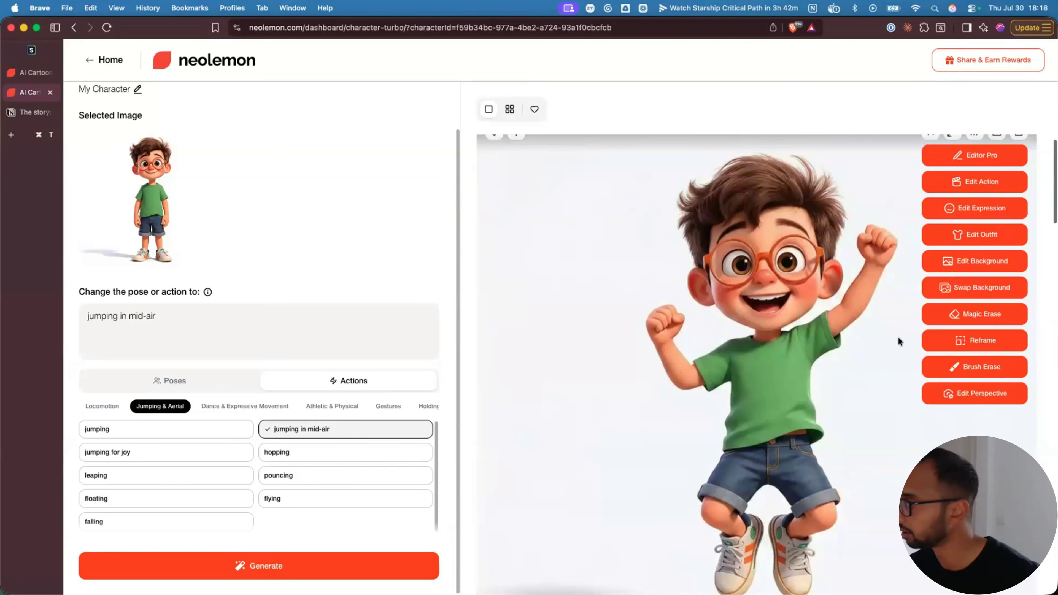
- Change the jumping boy's background to 'a sunny beach' and generate it
left_click(968, 262)
left_click_drag(80, 342, 189, 345)
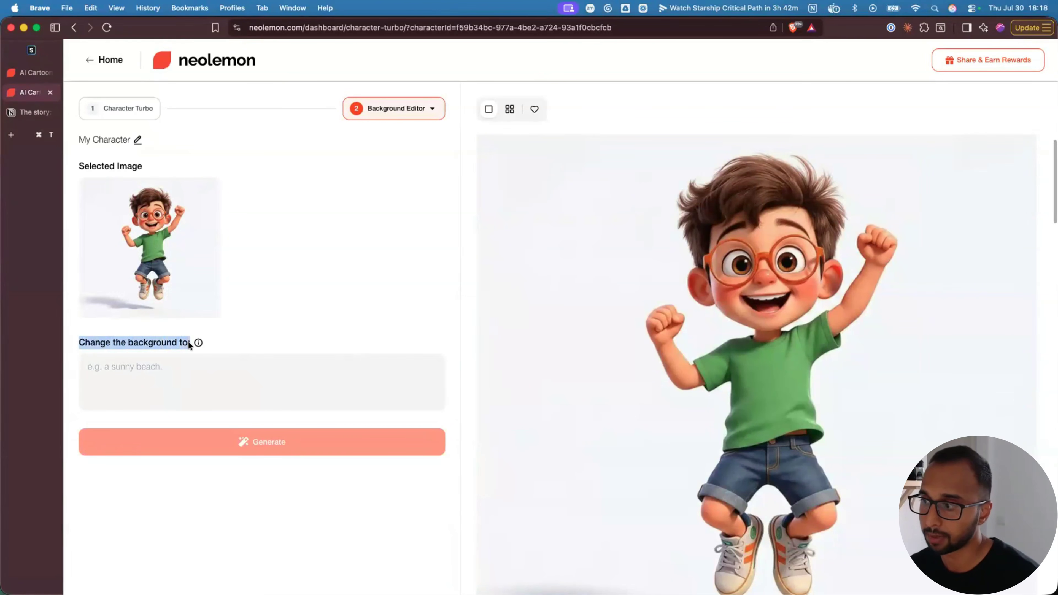
left_click(140, 369)
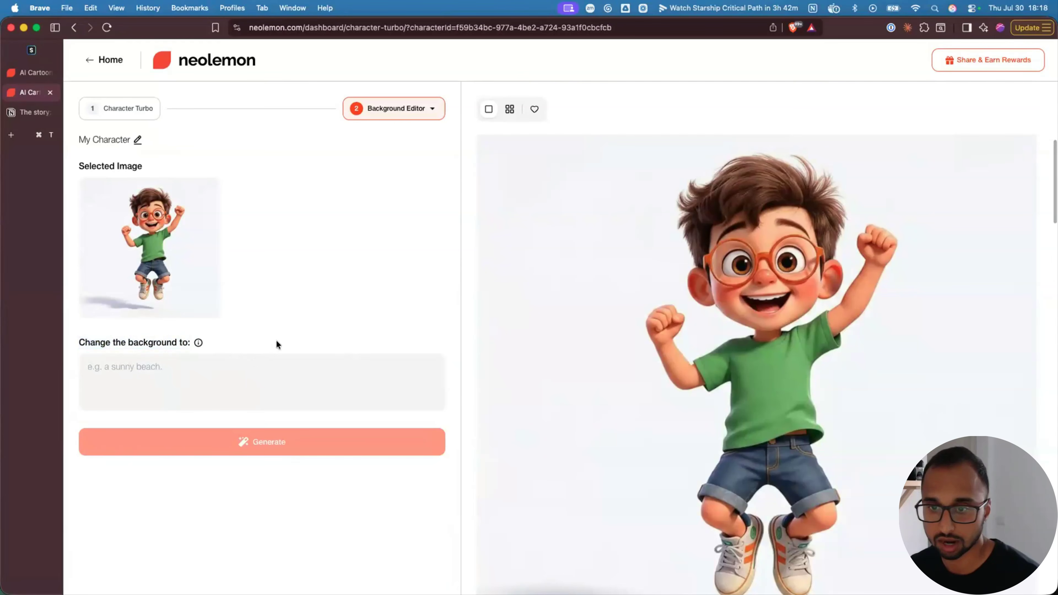
type("a sunny beach")
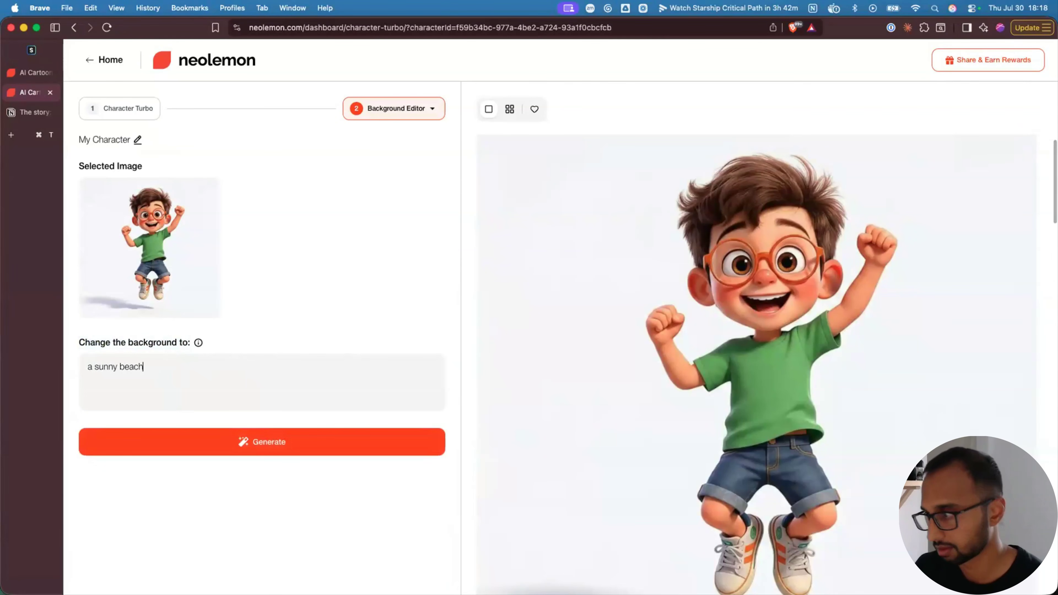
key("Return")
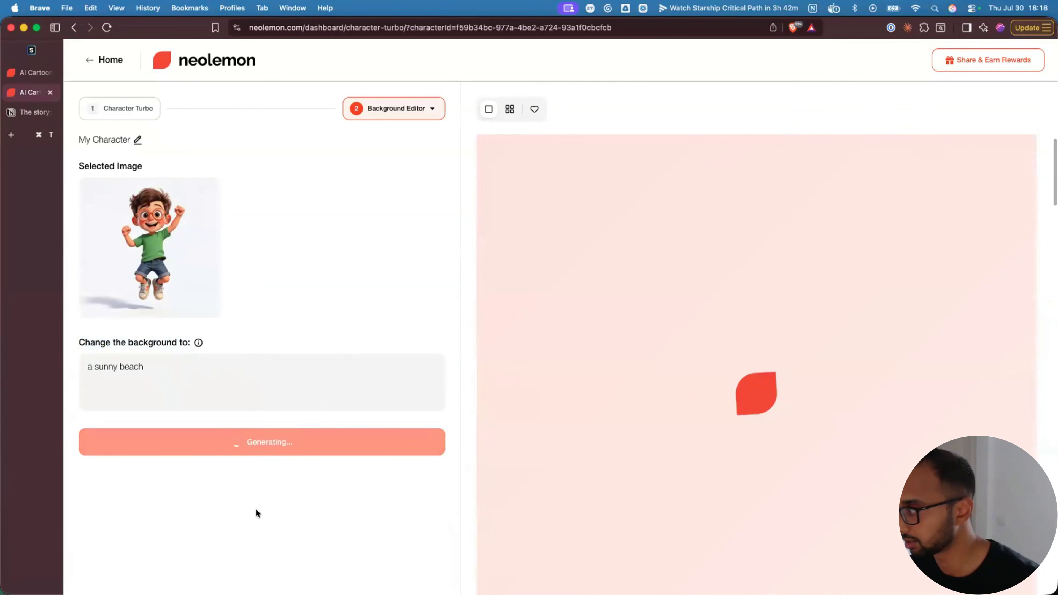
- Show all five of the boy's images together in the grid view
scroll(661, 368, "down", 10)
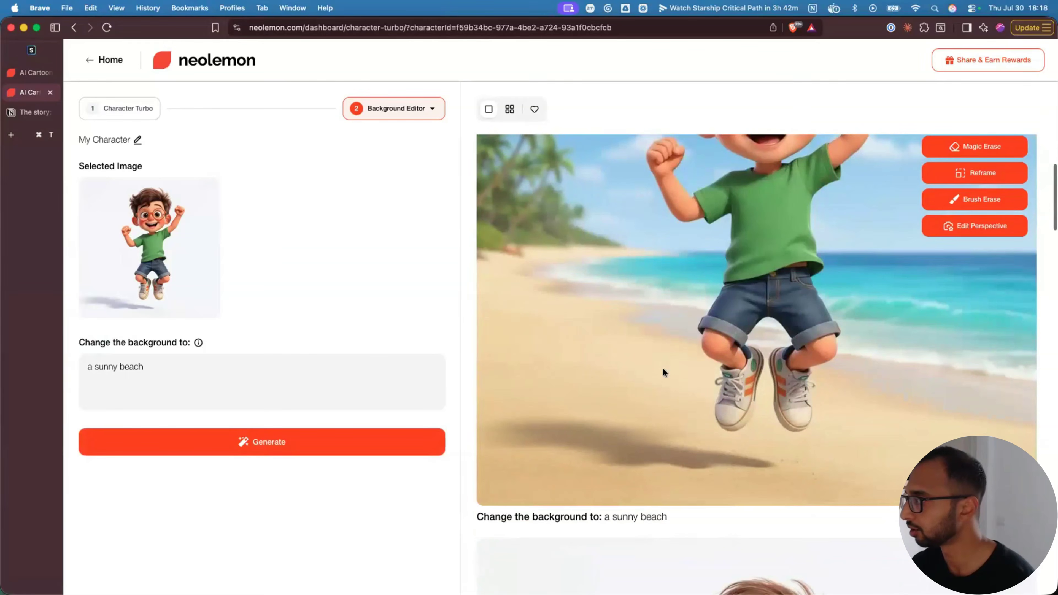
scroll(524, 490, "down", 6)
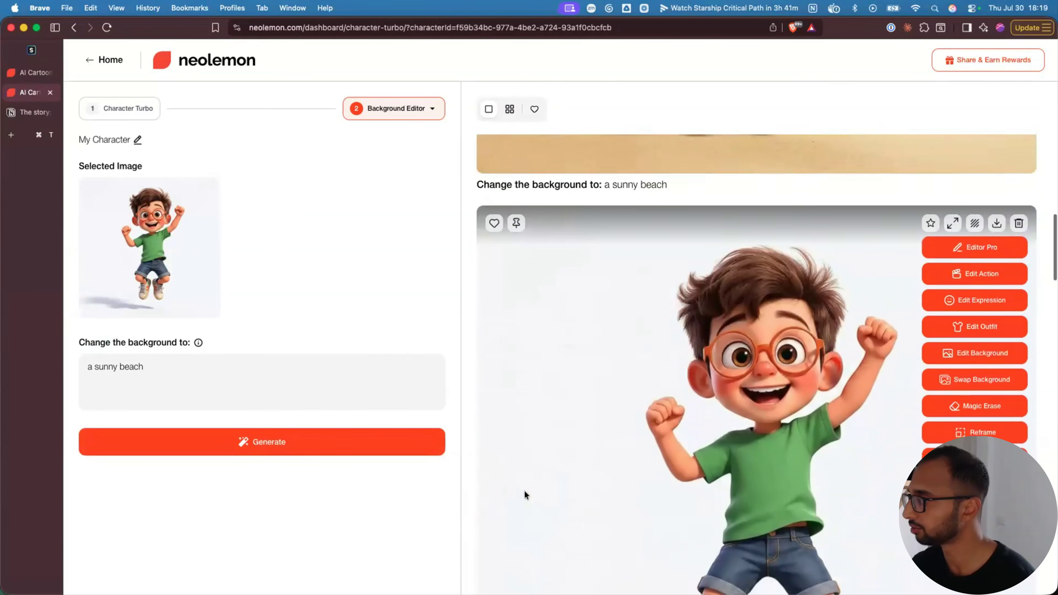
left_click(509, 109)
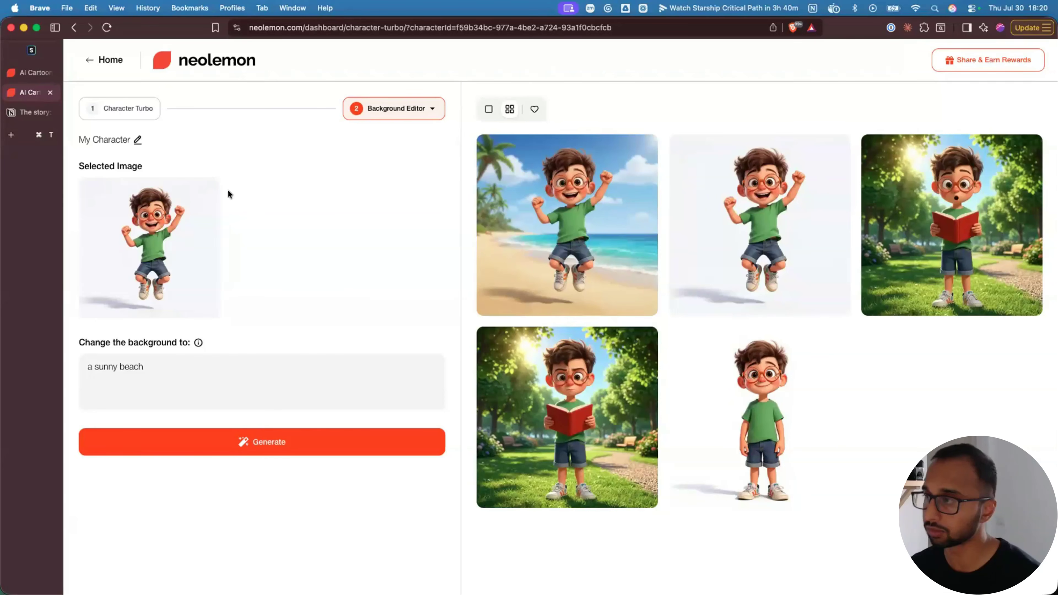
- Go back to the dashboard home and open Background Gen
left_click(109, 60)
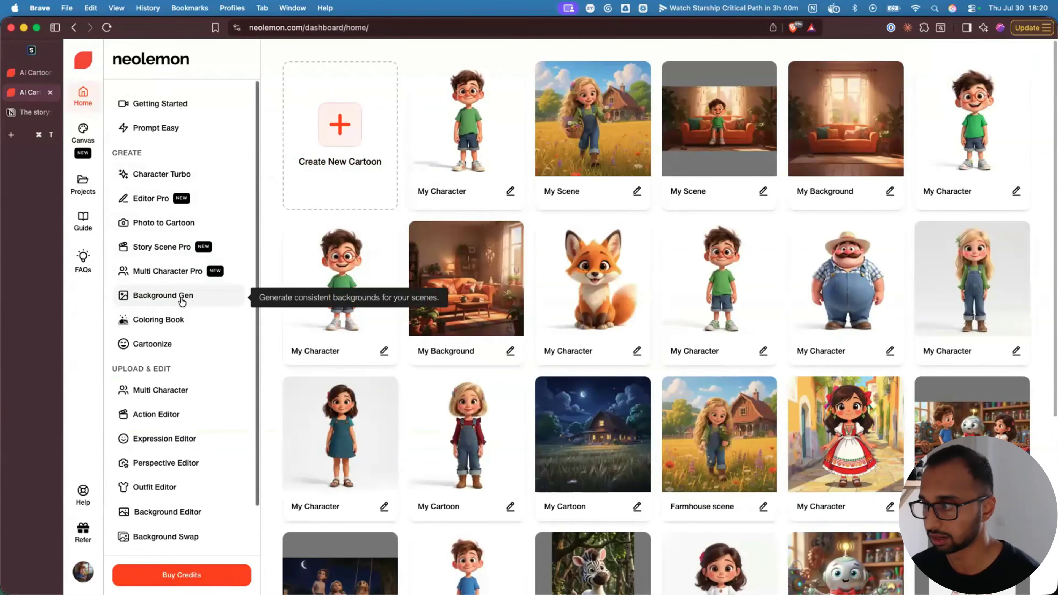
left_click(182, 300)
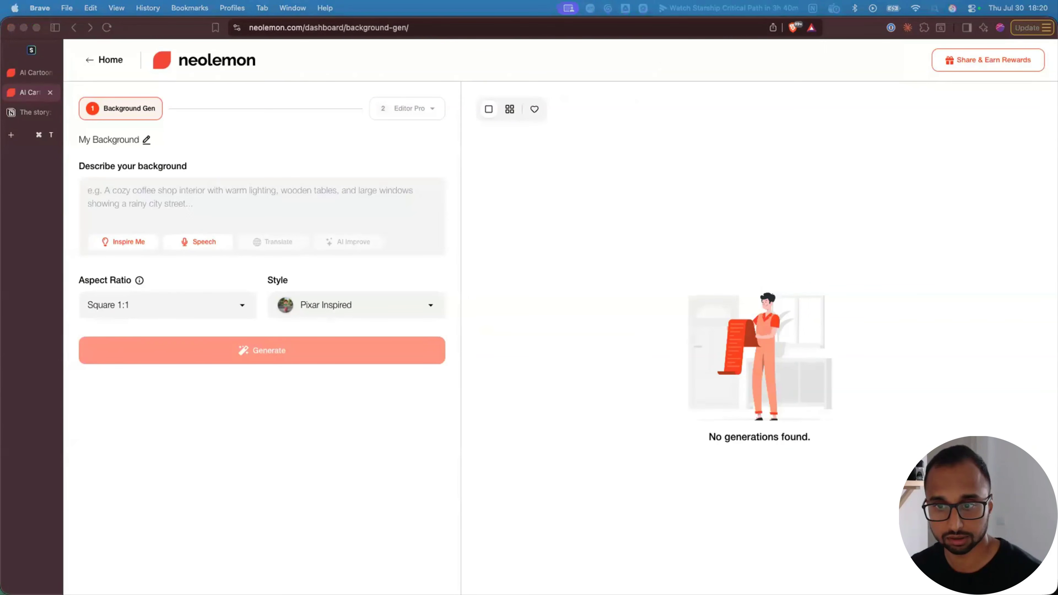
- Generate a cozy living-room background with an orange sofa and dreamcatcher from the pasted description
left_click(160, 200)
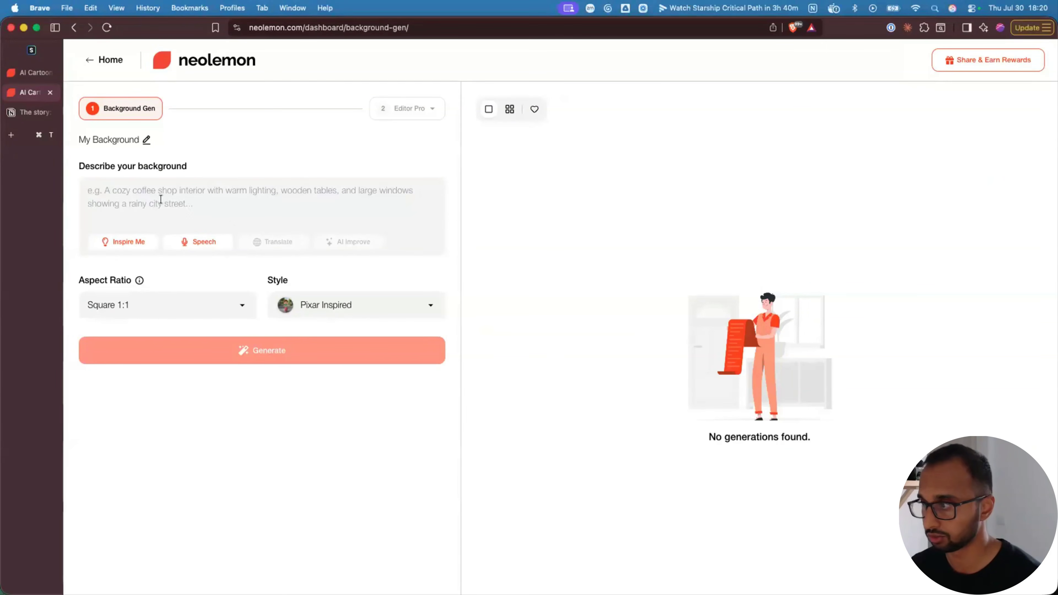
type("a cozy and inviting room, bathed in soft, warm light filtering through a large window. a vibrant, cheerful orange sofa located in the center, adorned with an assortment of colorful pillows. lush, leafy green plants in terracotta pots are placed around the room. and a whimsical dreamcatcher hangs delicately near the window, catching the light.")
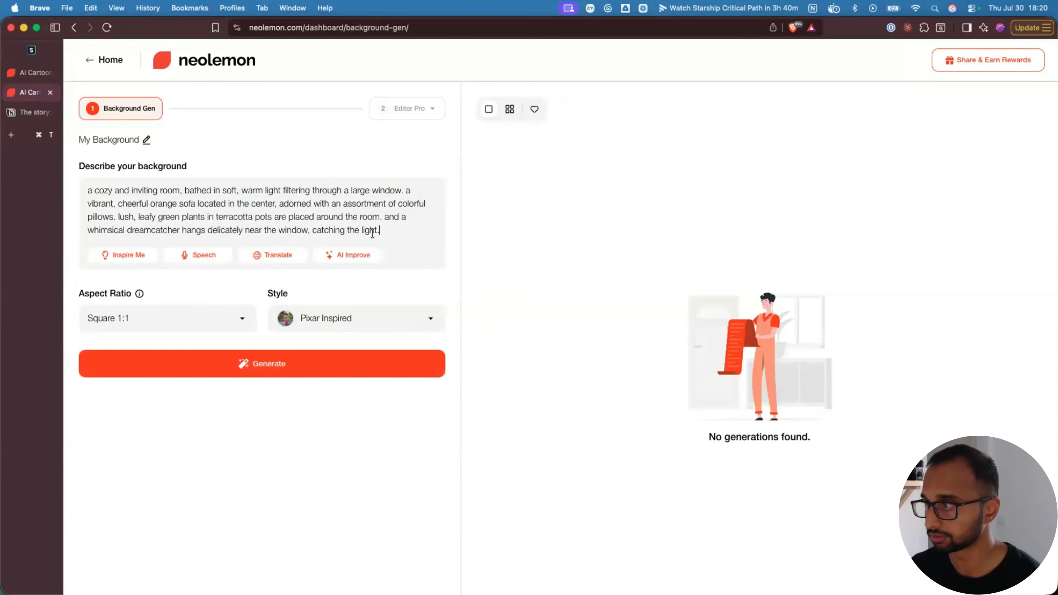
left_click(186, 358)
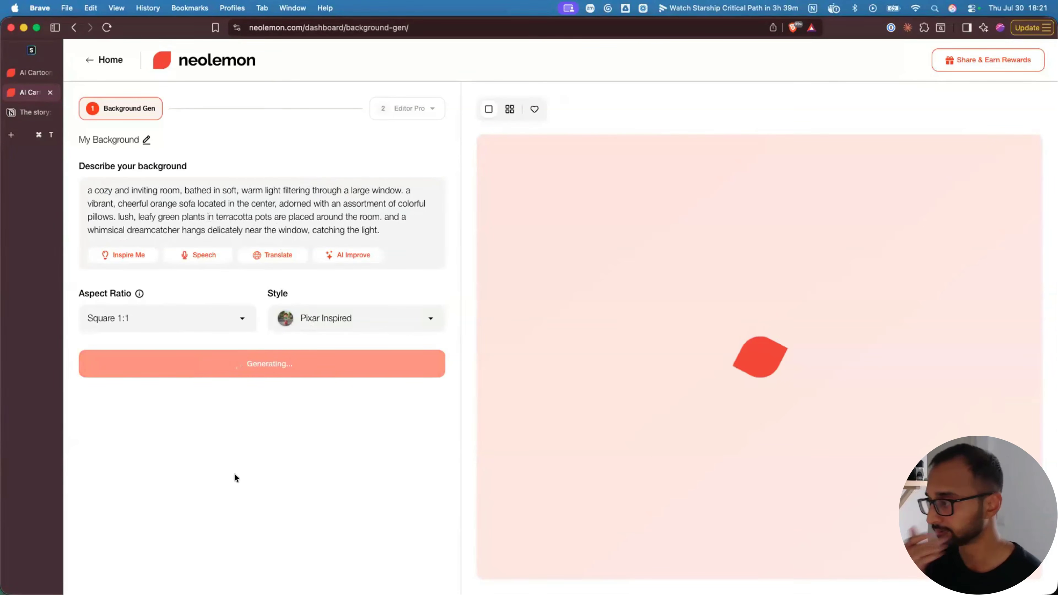
scroll(728, 500, "up", 5)
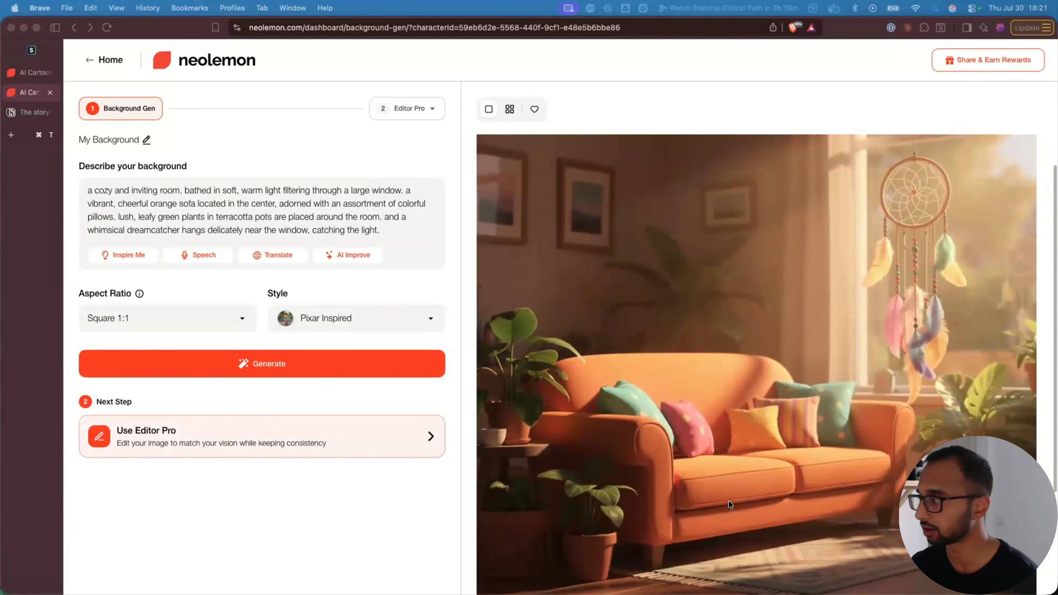
scroll(727, 500, "down", 3)
scroll(784, 434, "up", 2)
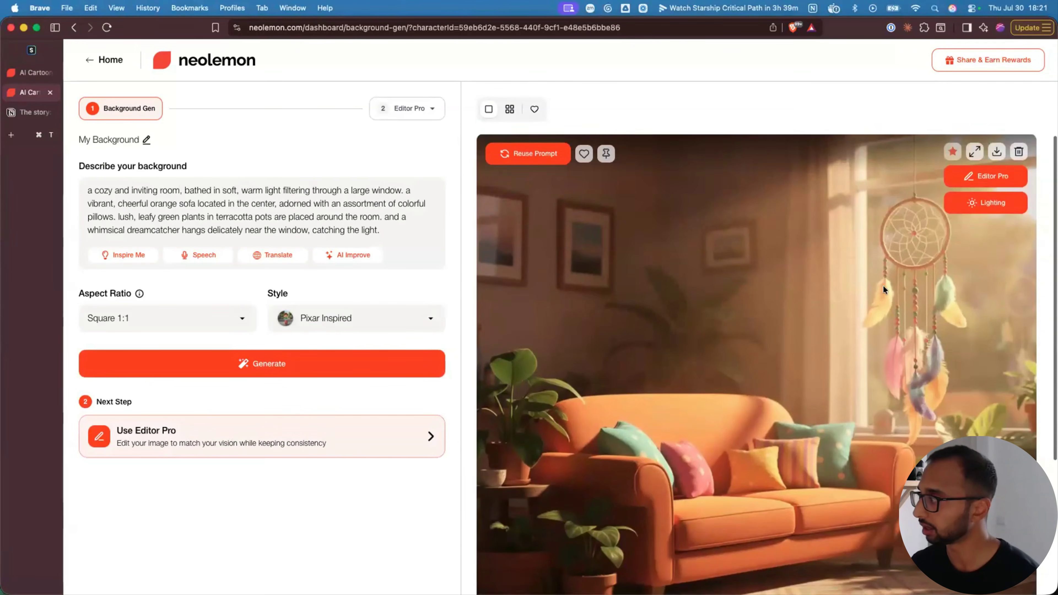
scroll(882, 285, "up", 3)
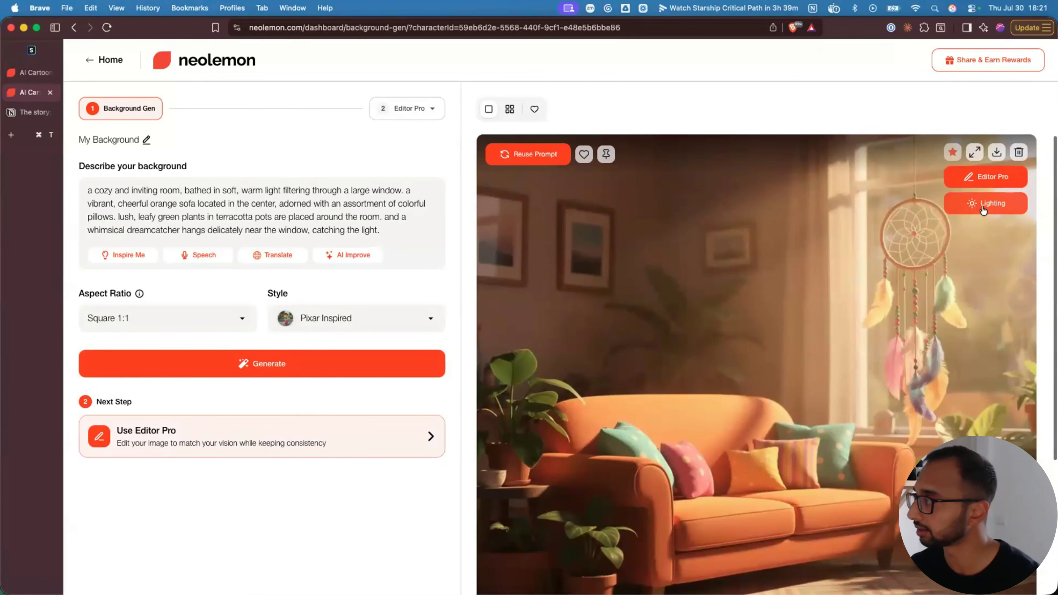
- Open the Lighting adjustment for the room image, then return to the dashboard home
left_click(971, 210)
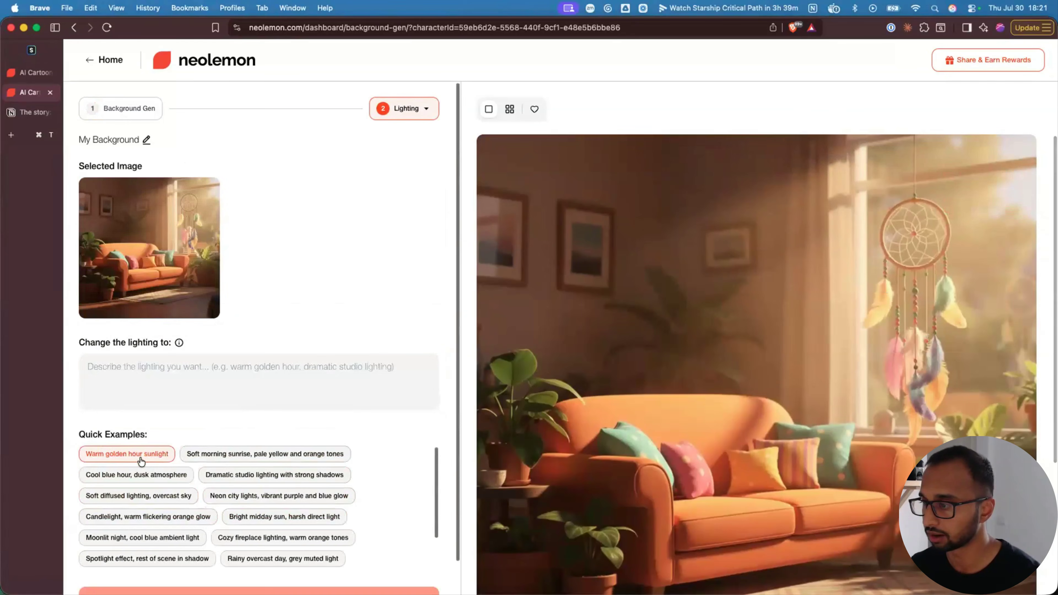
mouse_move(765, 377)
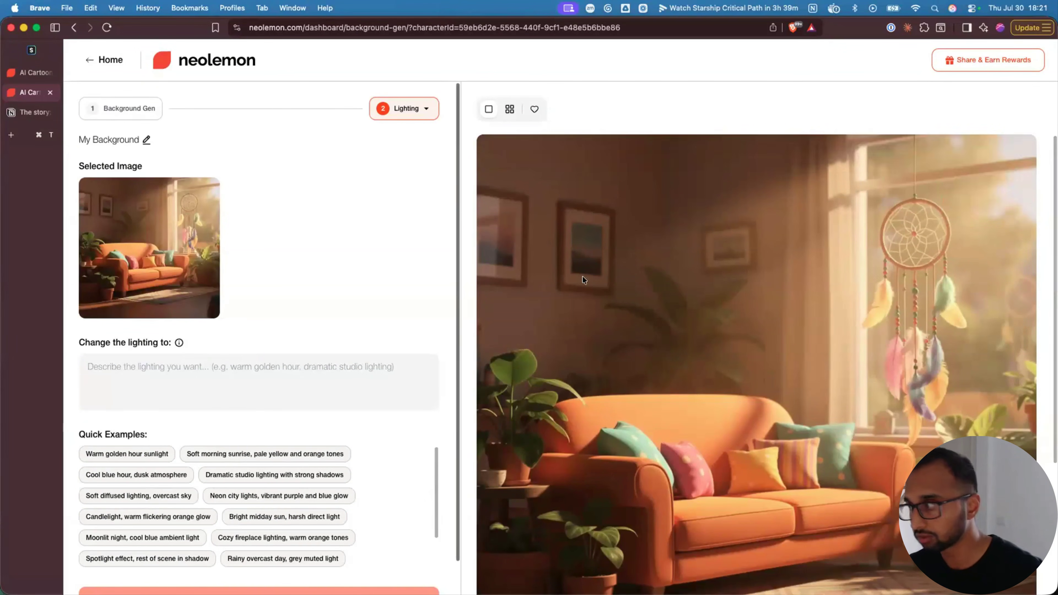
left_click(108, 60)
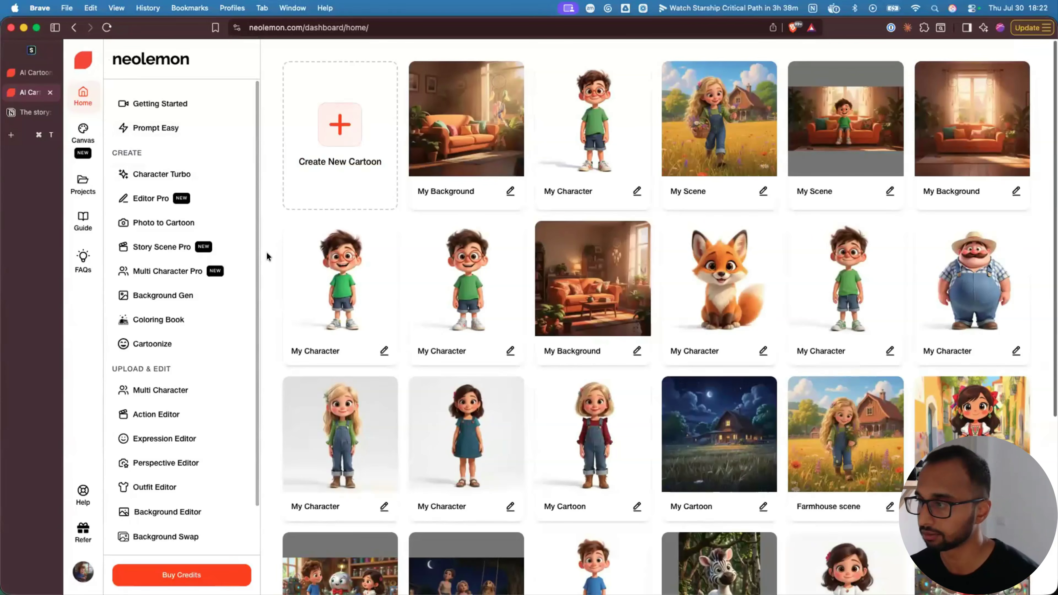
- Dismiss the Create New Cartoon options and open Story Scene Pro from the sidebar
left_click(337, 135)
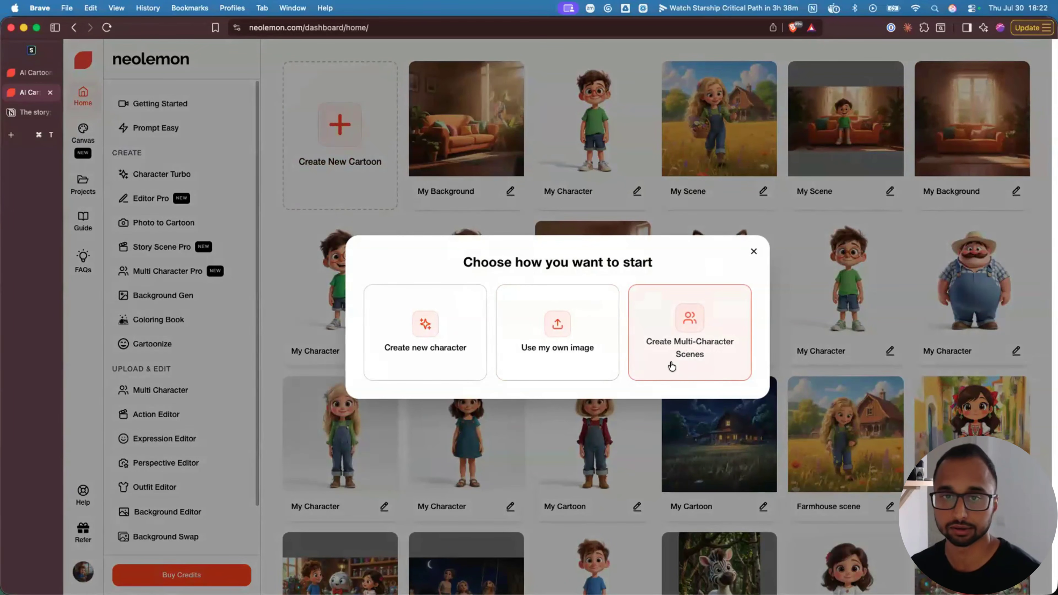
left_click(753, 251)
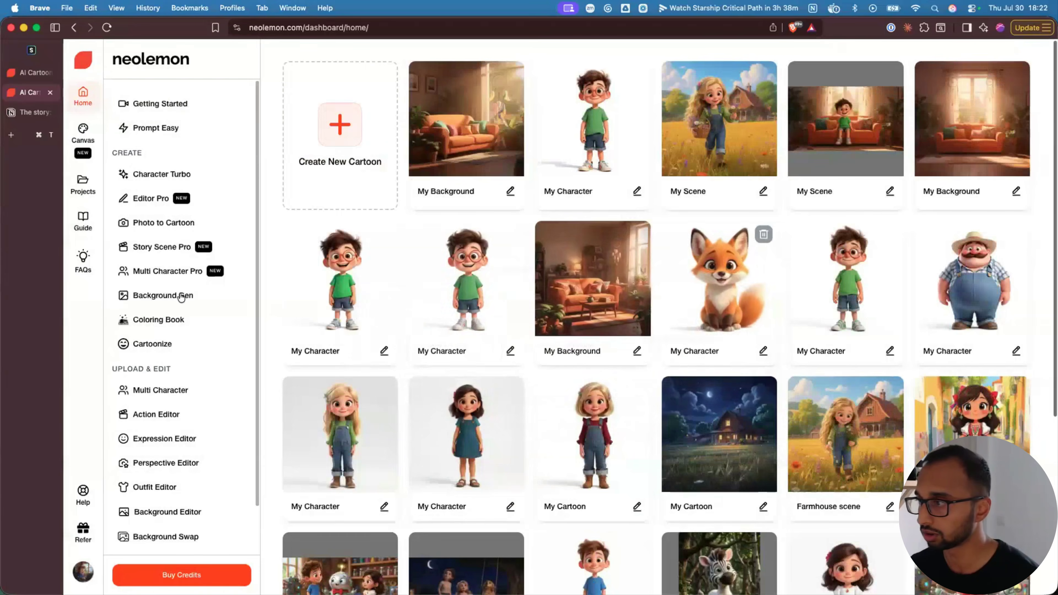
left_click(171, 255)
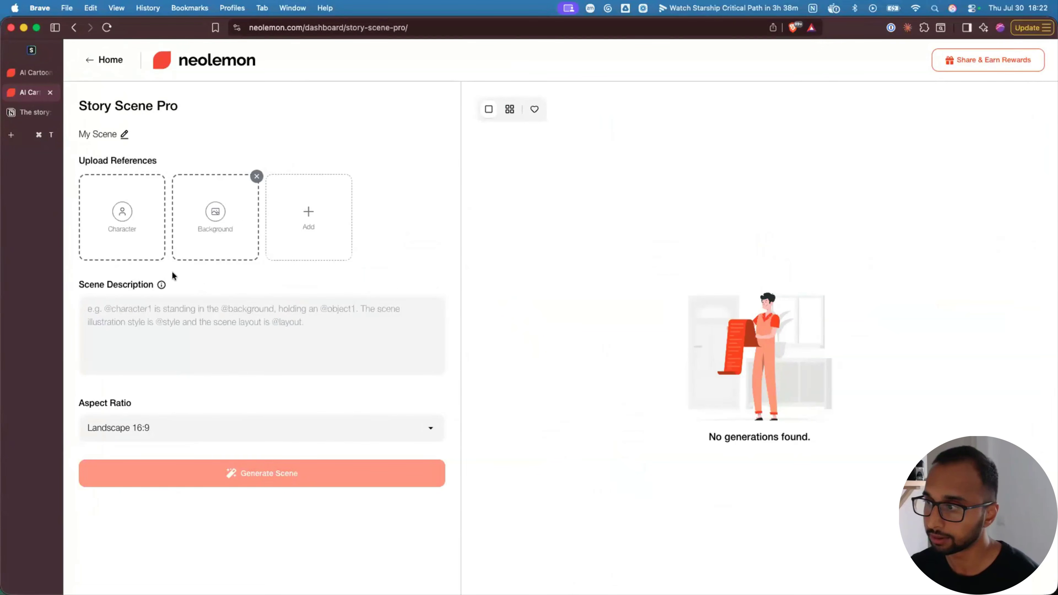
- Set the standing boy from My Character as the scene's character reference
left_click(122, 218)
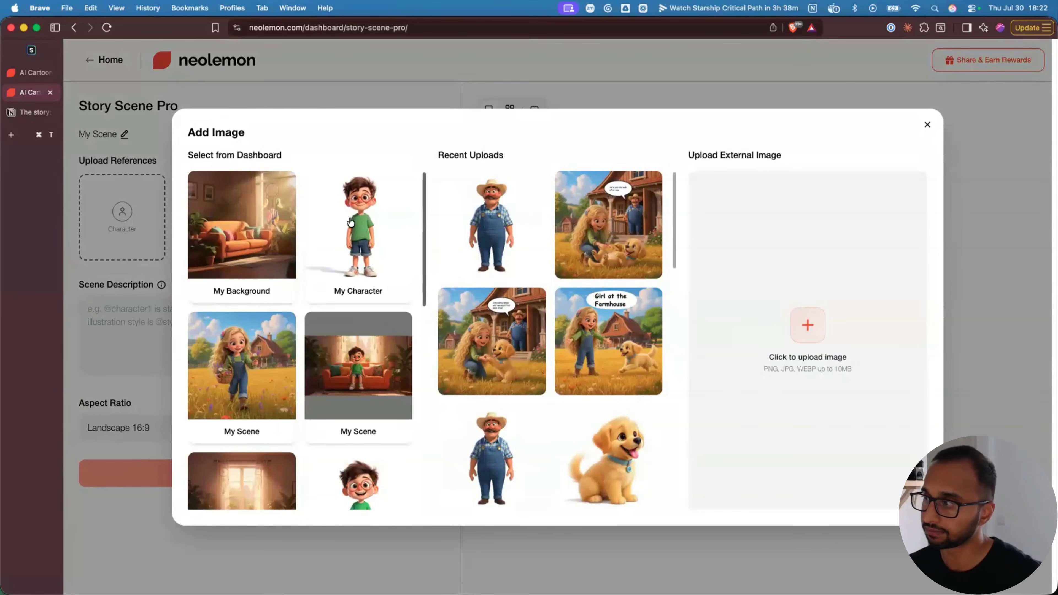
left_click(357, 240)
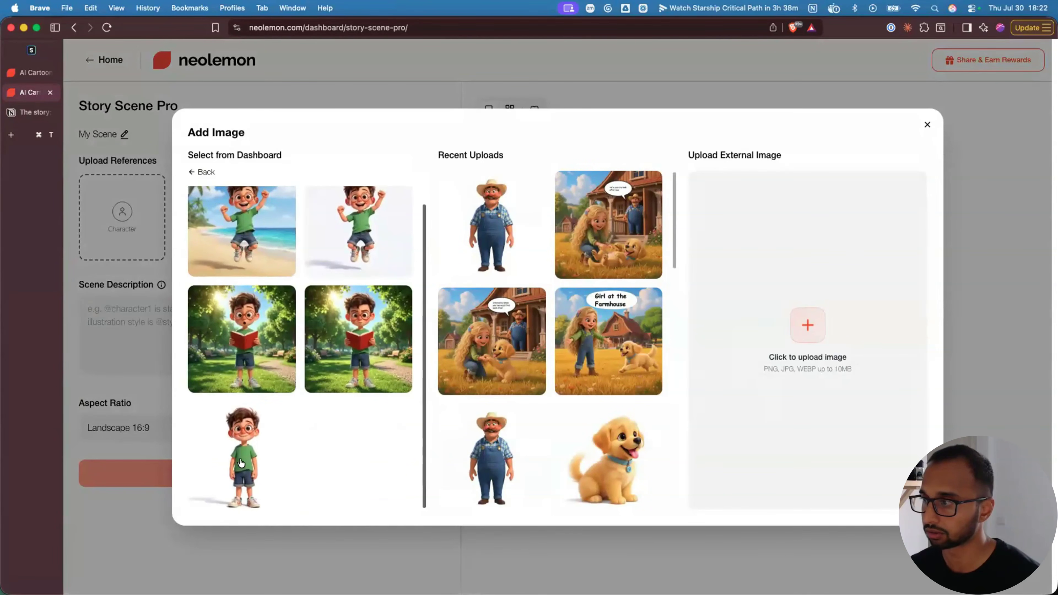
left_click(241, 463)
left_click(126, 215)
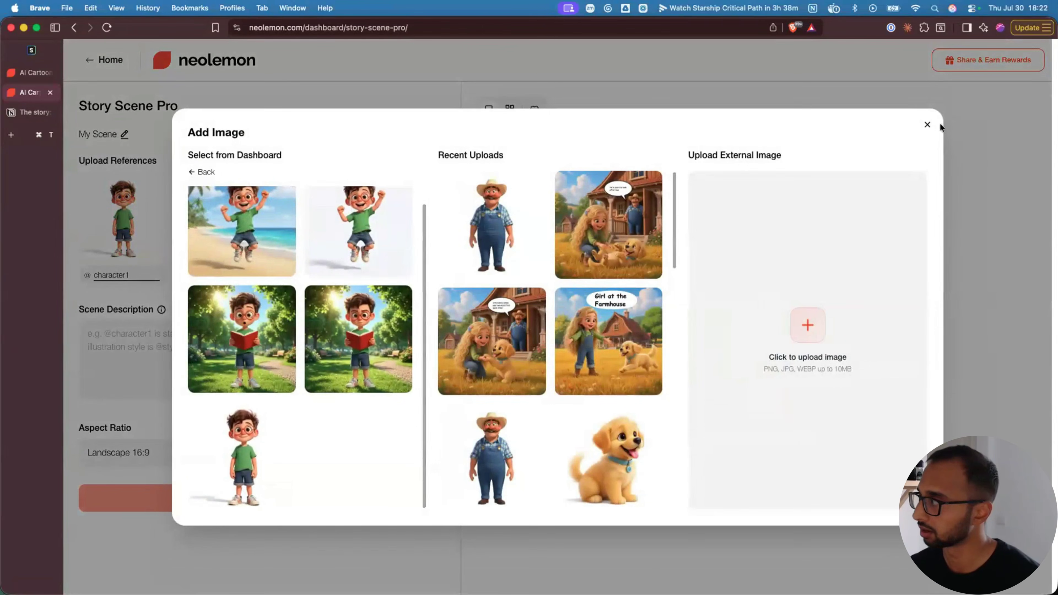
left_click(927, 125)
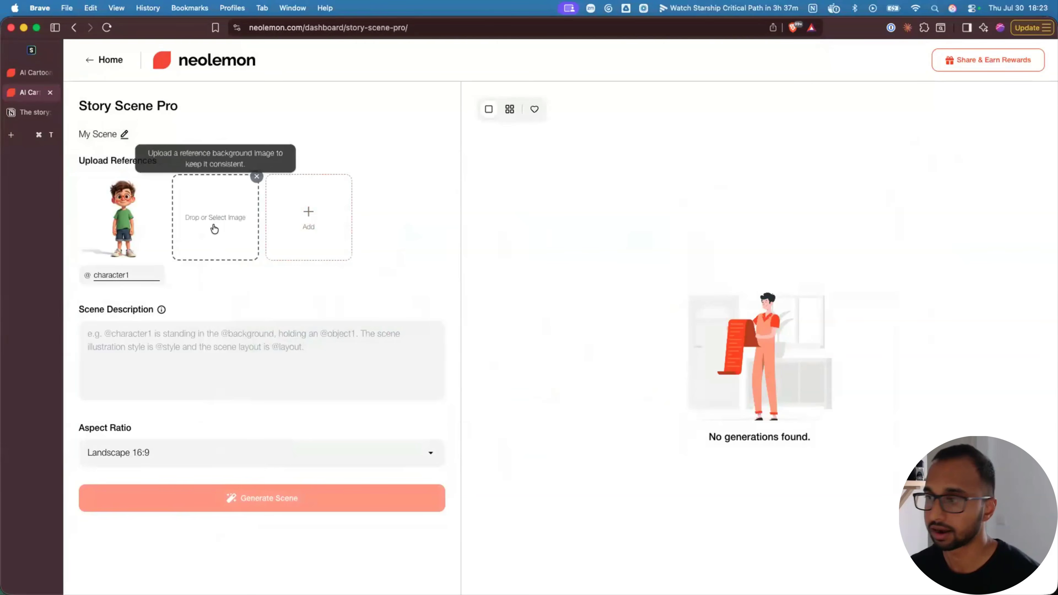
- Set the cozy sofa room from My Background as the background reference, then select the character1 name
left_click(213, 227)
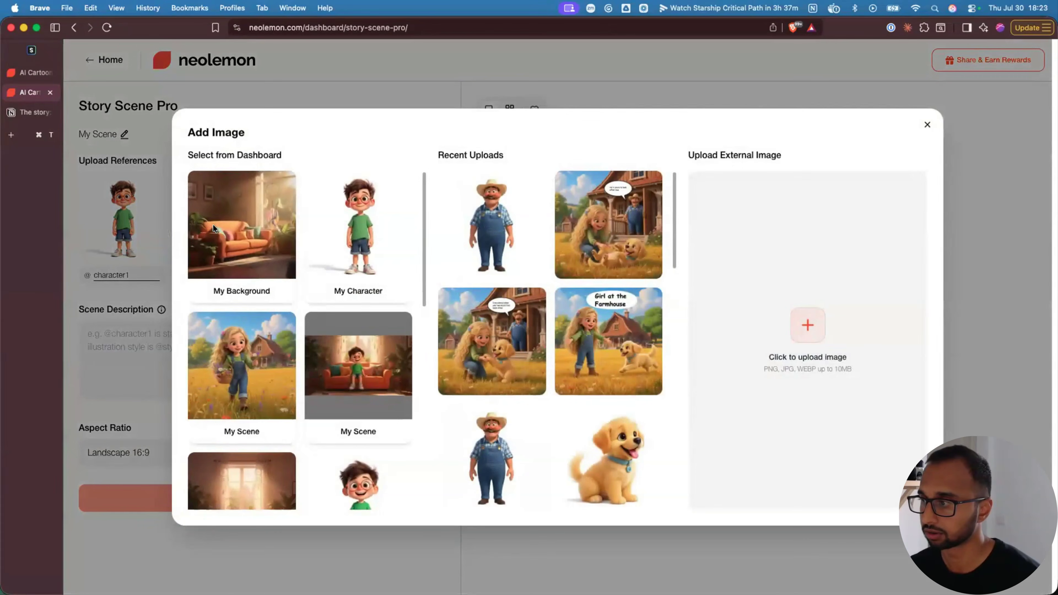
left_click(246, 234)
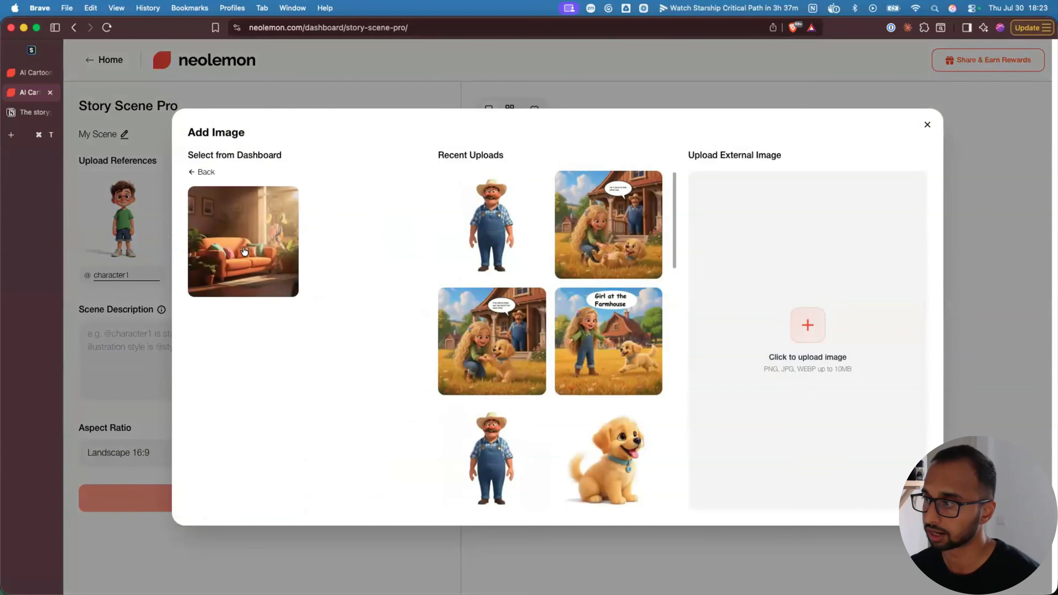
left_click(244, 251)
double_click(124, 275)
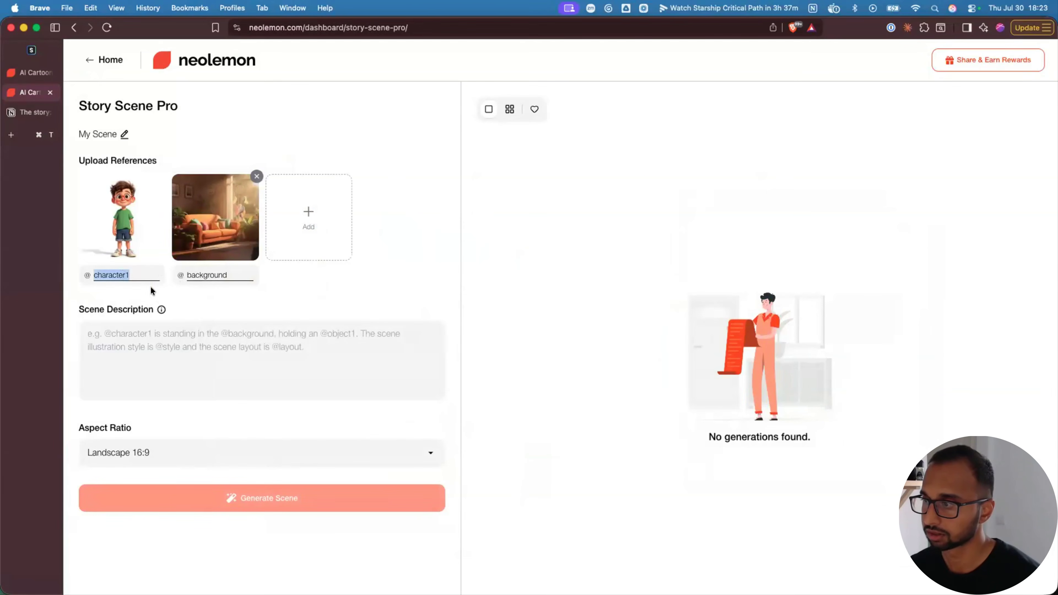
left_click(144, 288)
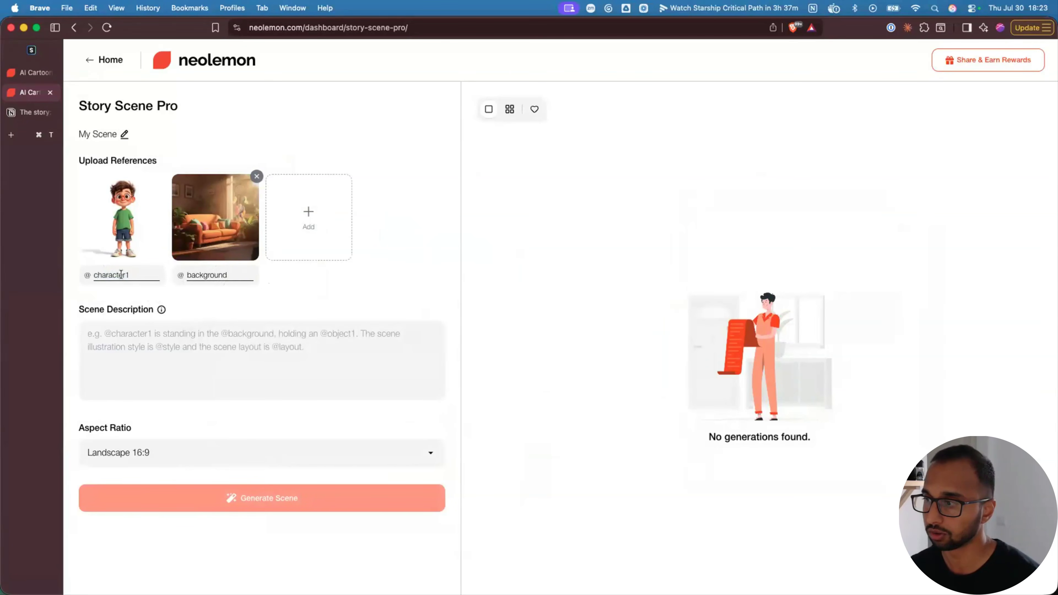
left_click_drag(130, 274, 72, 278)
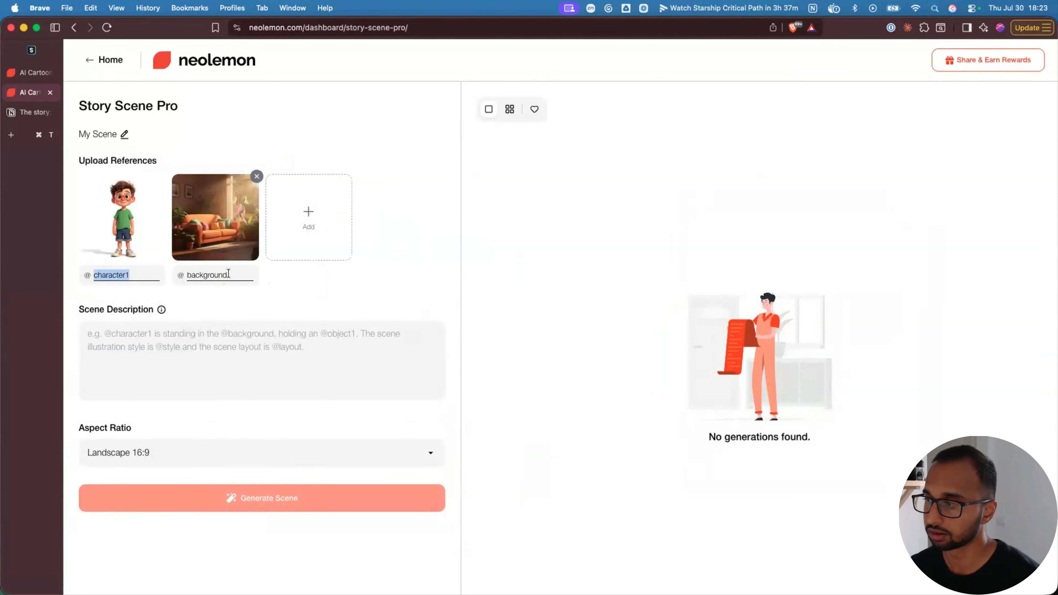
left_click_drag(230, 275, 171, 277)
left_click(128, 275)
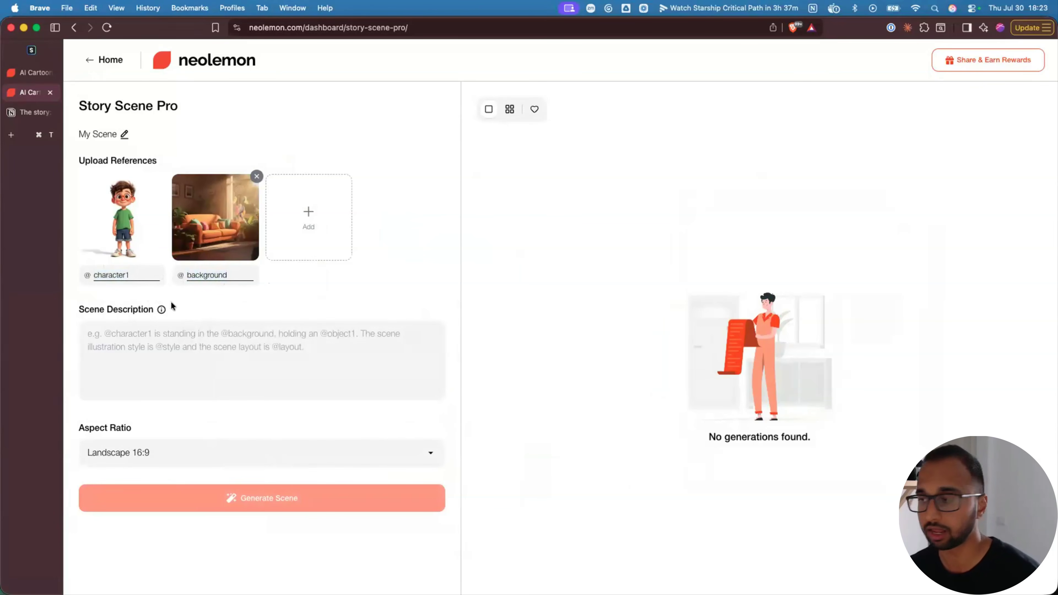
double_click(138, 273)
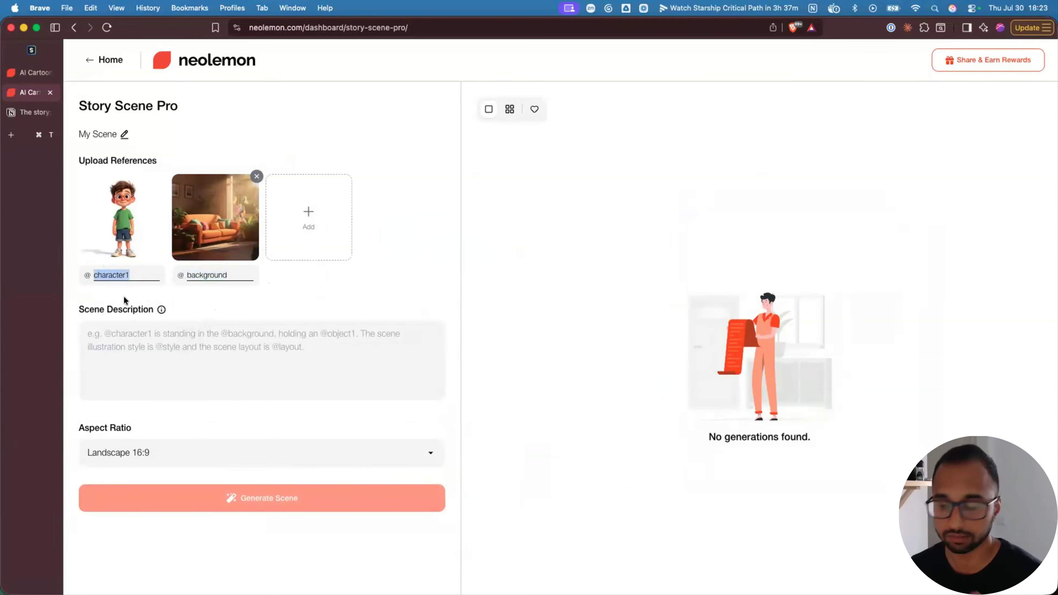
type("boy")
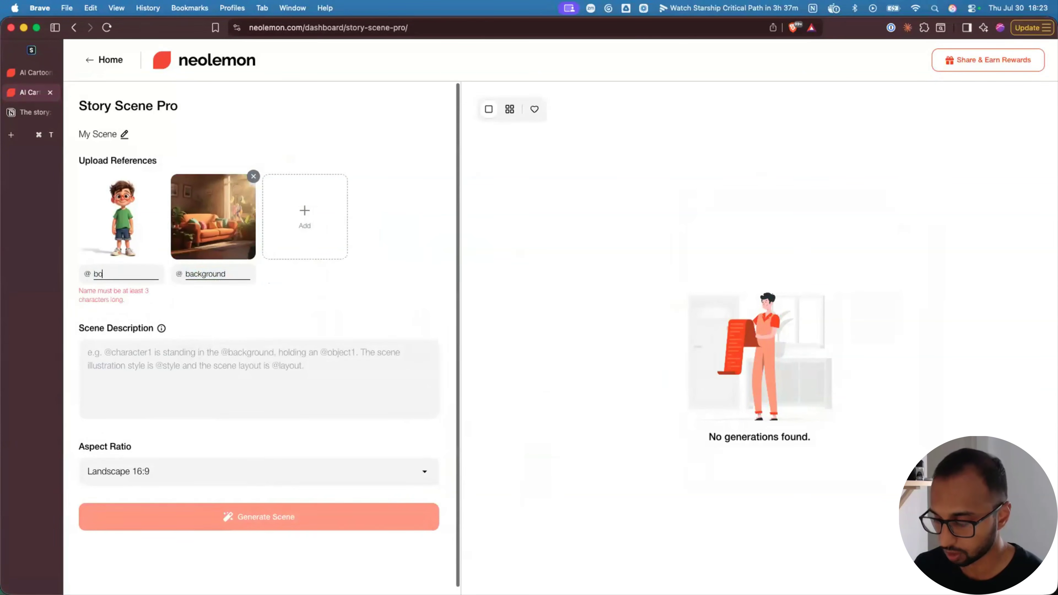
double_click(227, 275)
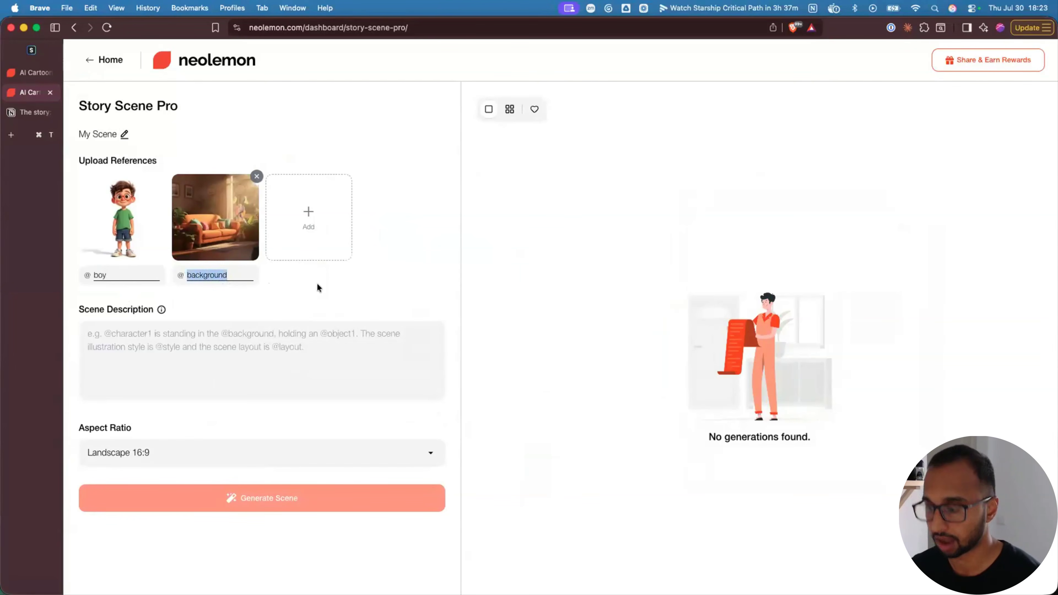
type("room")
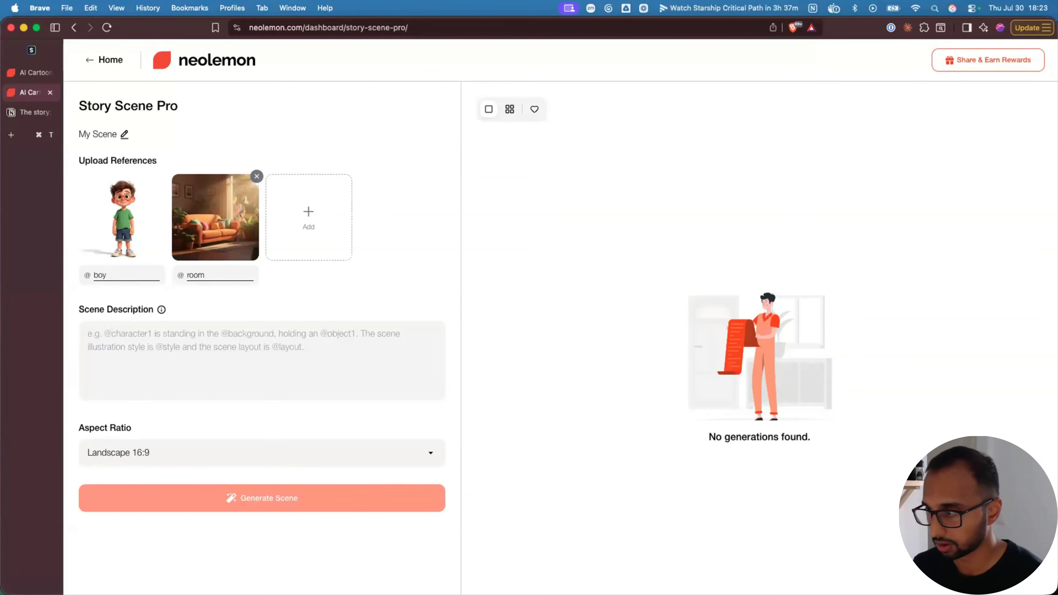
type("@")
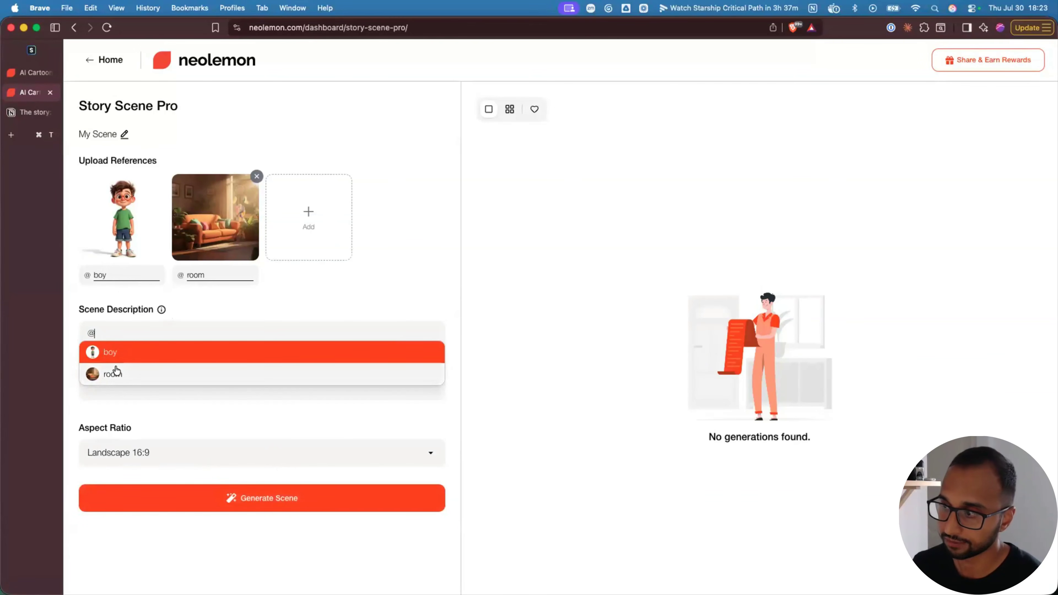
left_click(111, 353)
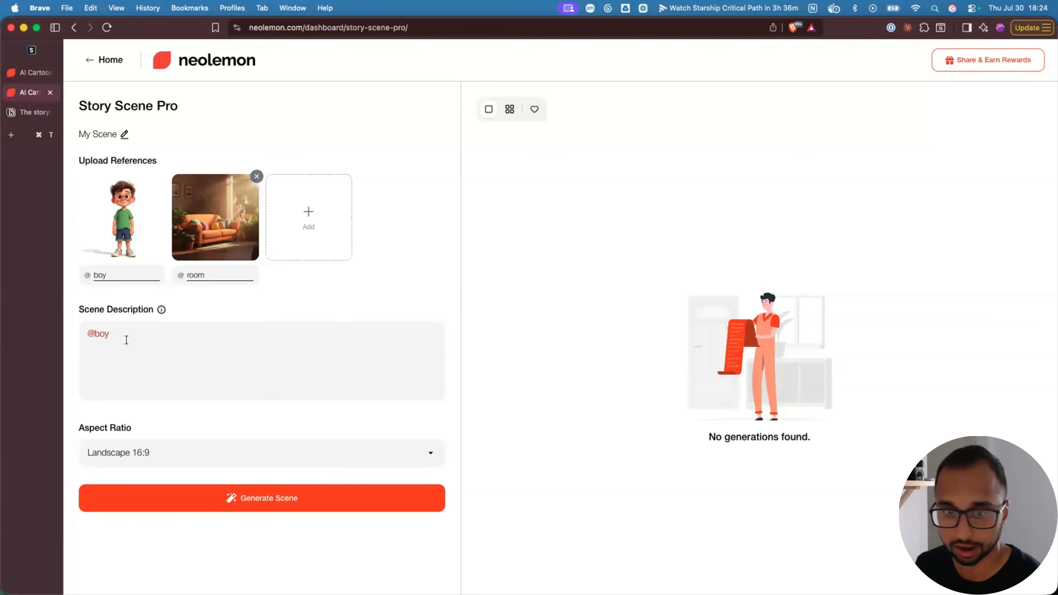
type("is sitting")
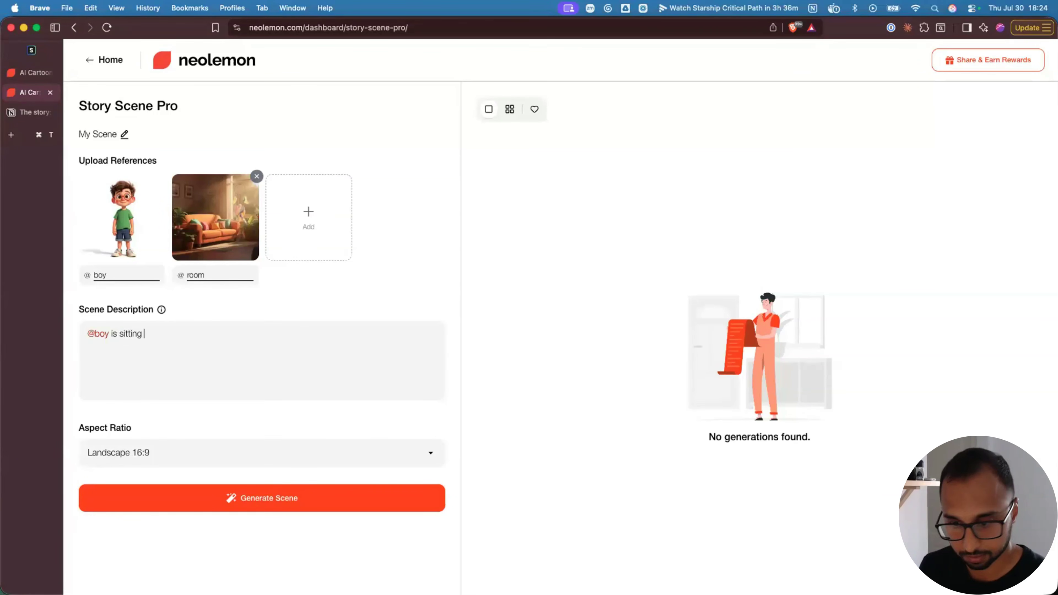
type(" on the cou")
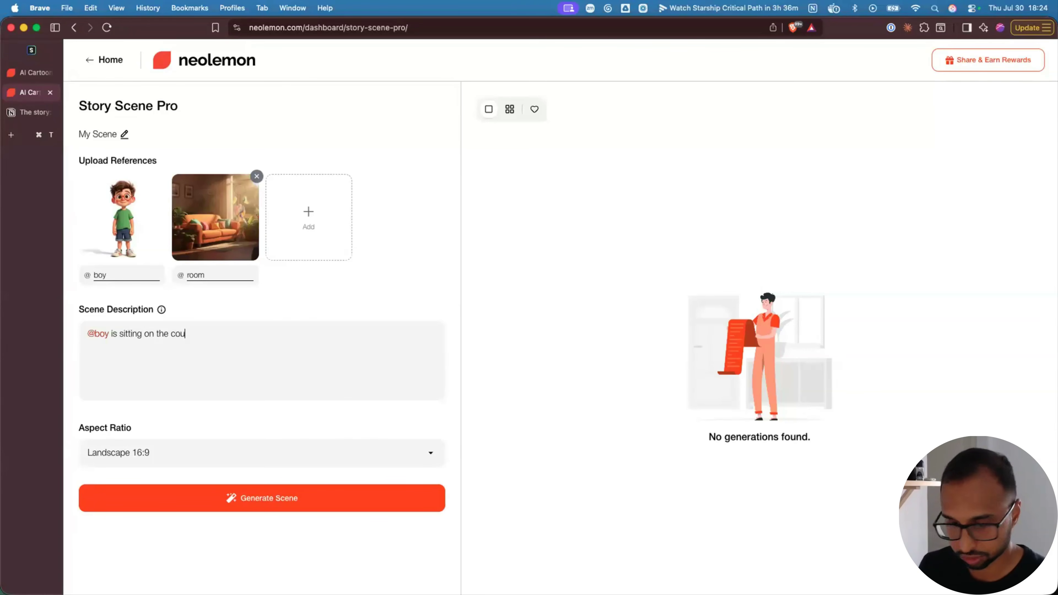
type("ch in ")
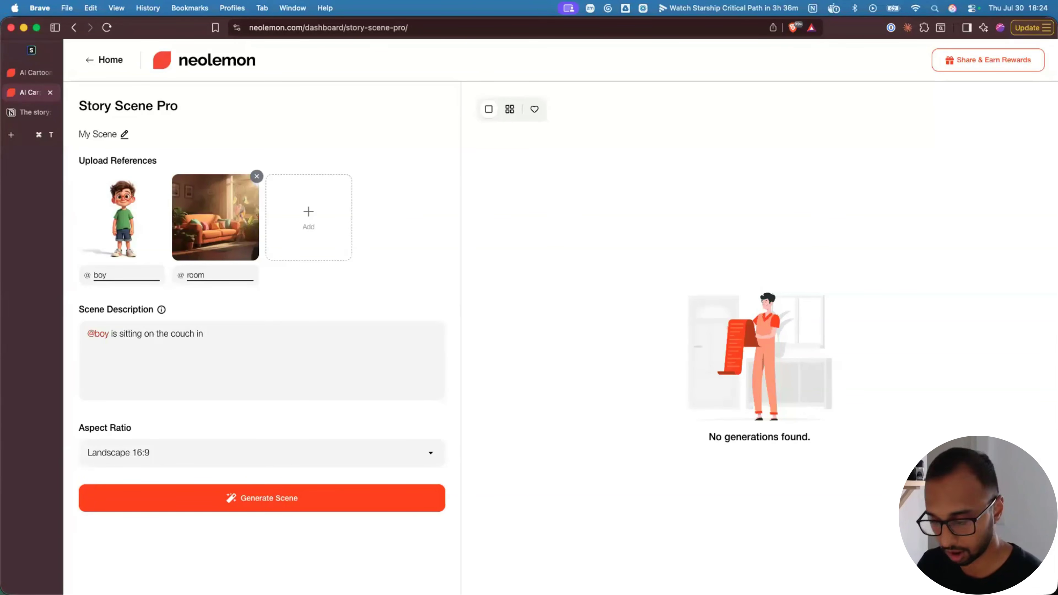
type("@")
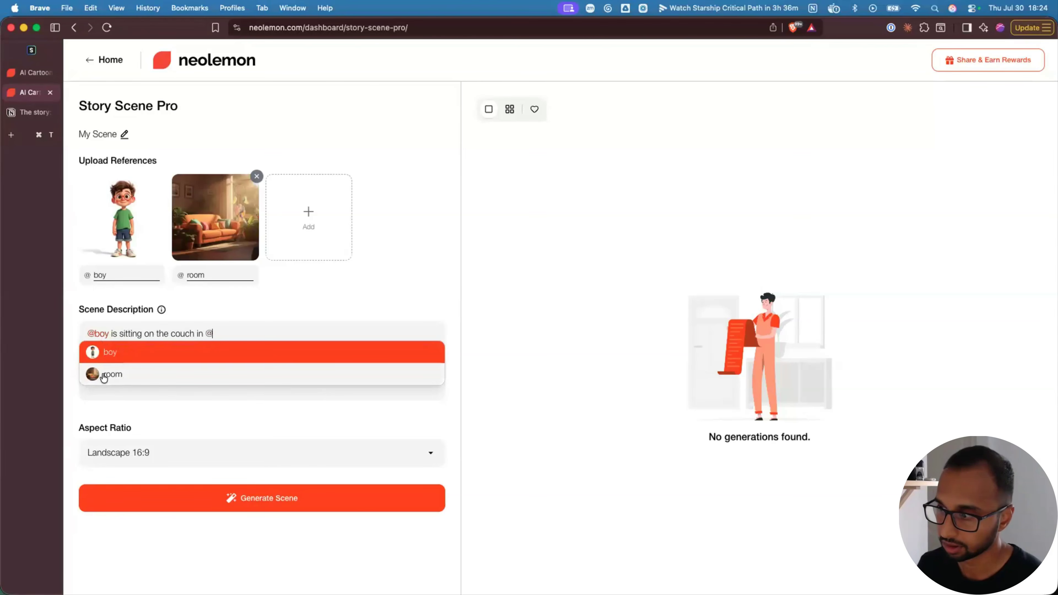
left_click(115, 375)
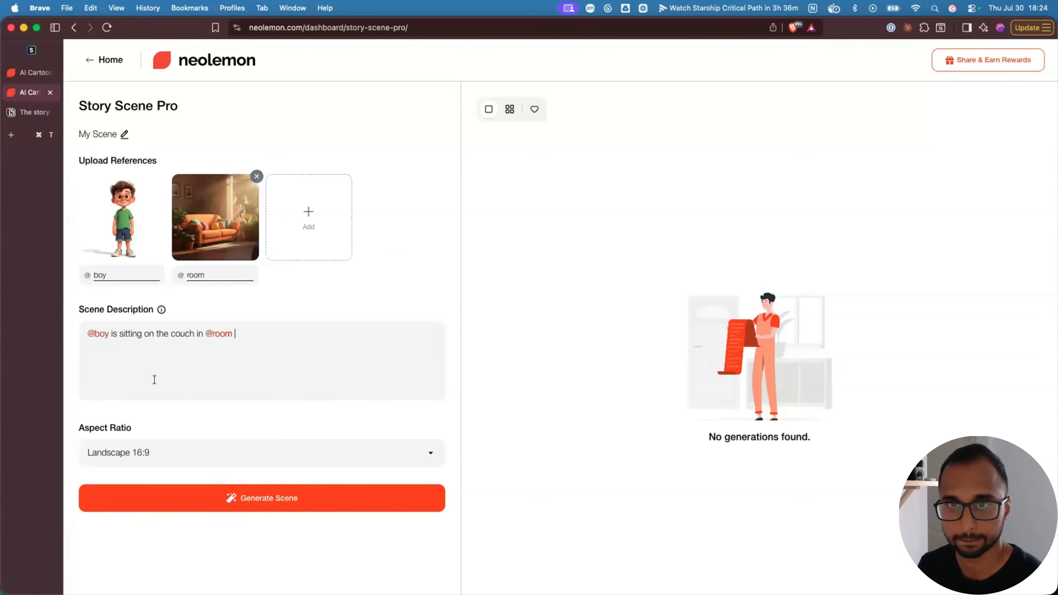
left_click_drag(239, 333, 81, 332)
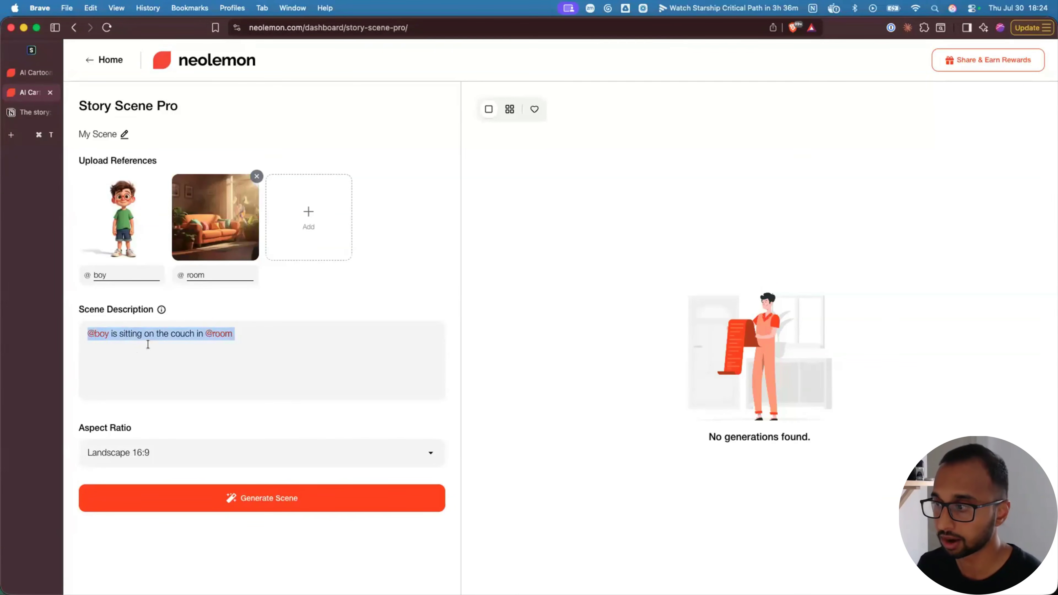
left_click(122, 334)
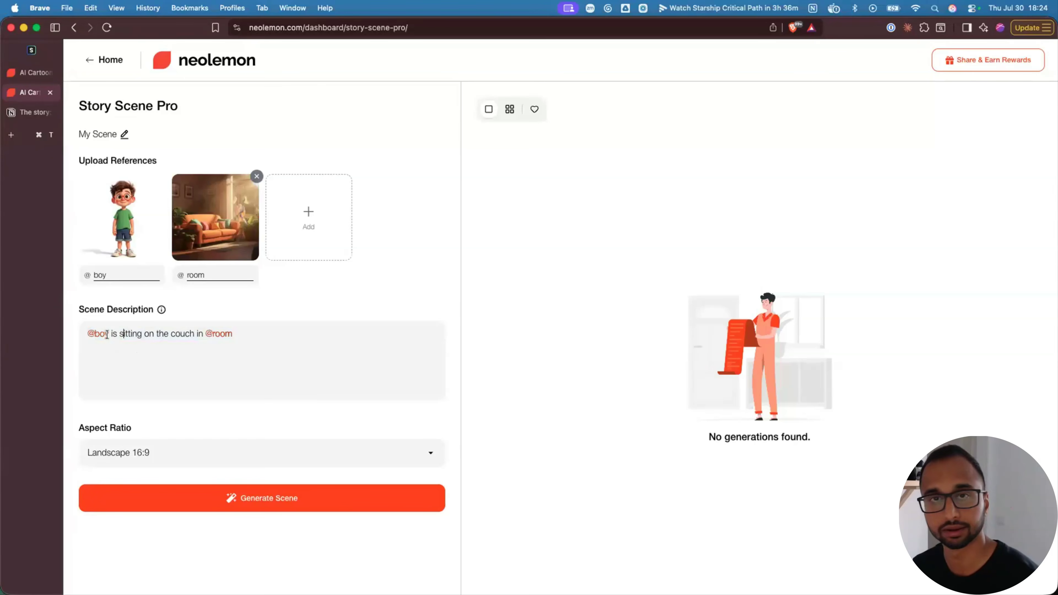
left_click(238, 333)
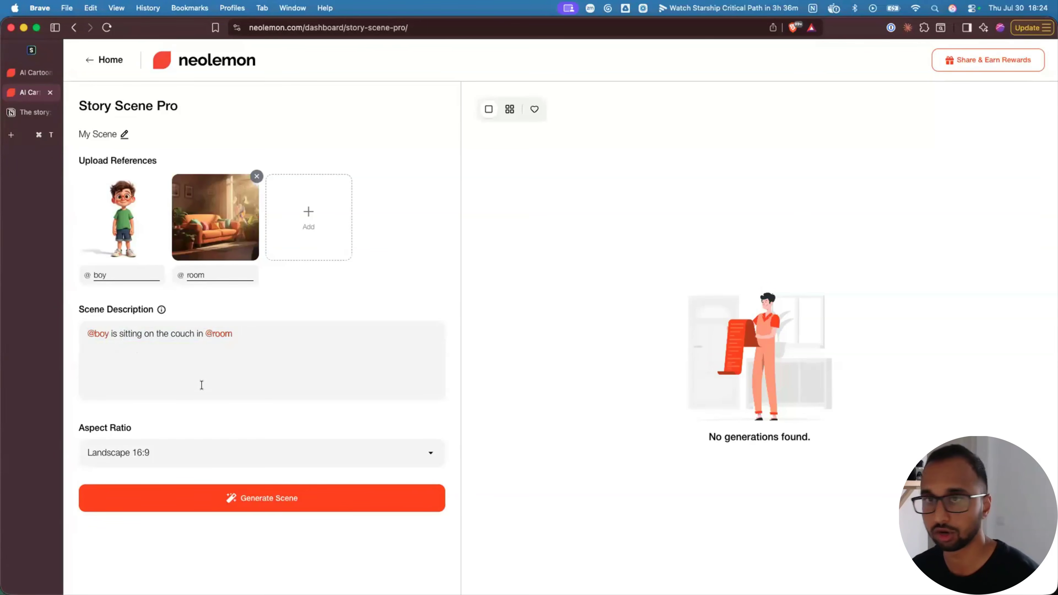
- Set the aspect ratio to Square 1:1 and generate the scene
left_click(158, 456)
left_click(135, 487)
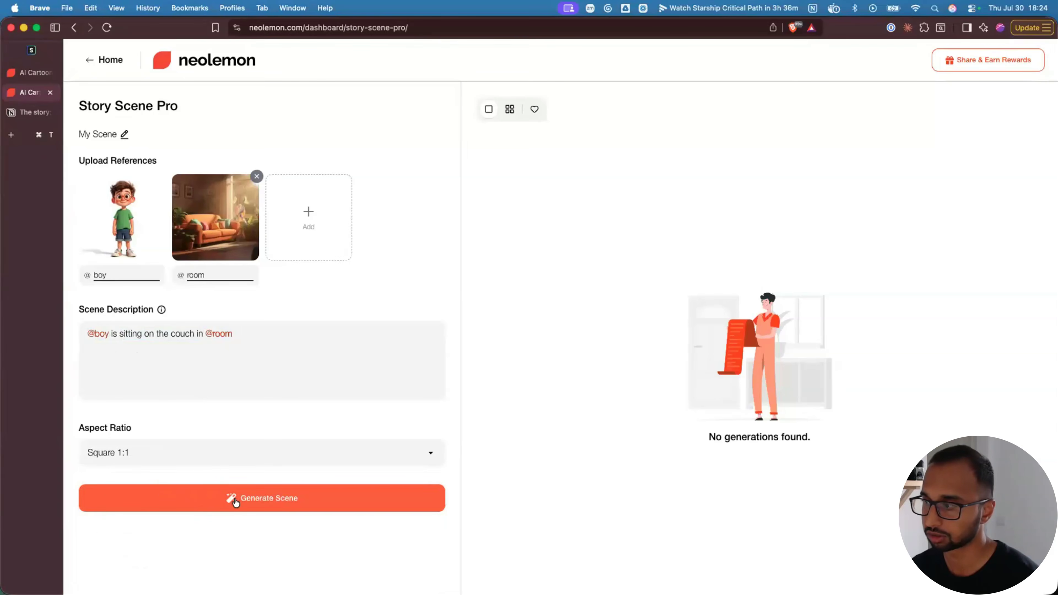
left_click(234, 498)
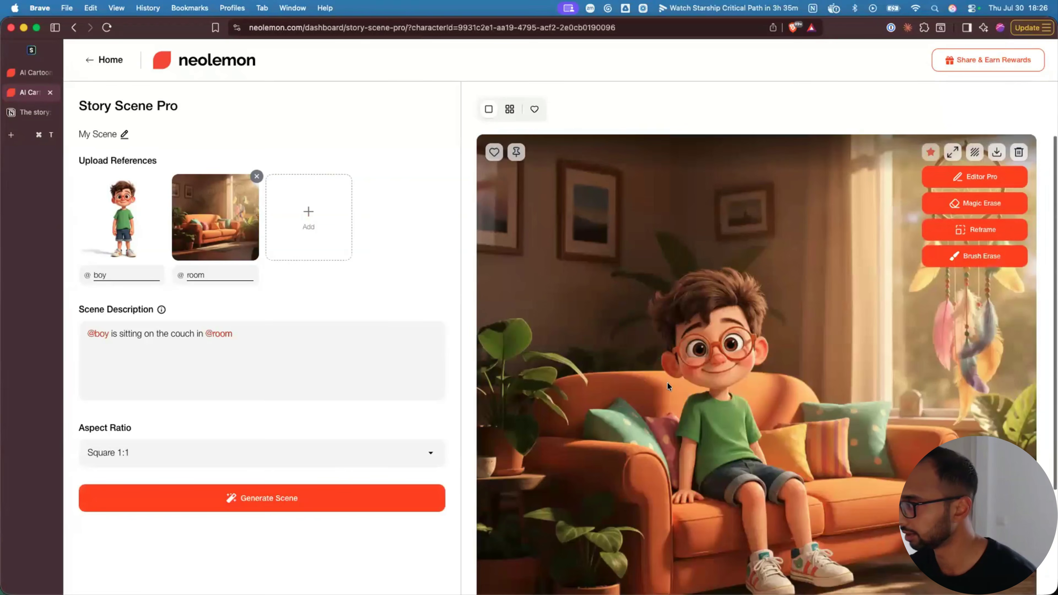
- Scroll the results pane to view the generated scene of the glasses-wearing boy on the orange couch
scroll(704, 384, "down", 3)
scroll(795, 380, "up", 1)
scroll(771, 416, "up", 1)
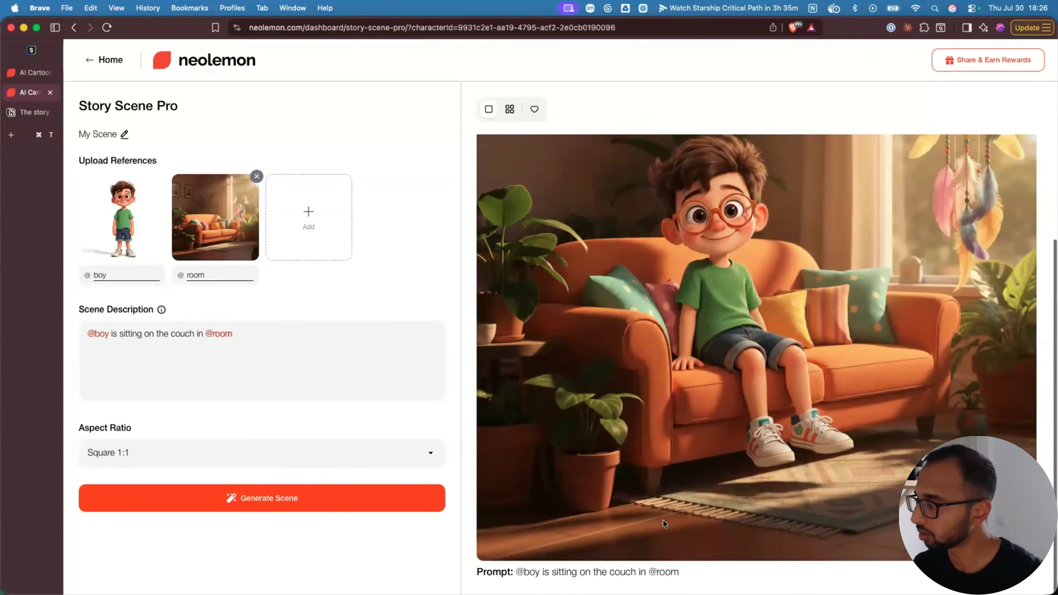
scroll(727, 501, "up", 1)
scroll(728, 504, "up", 2)
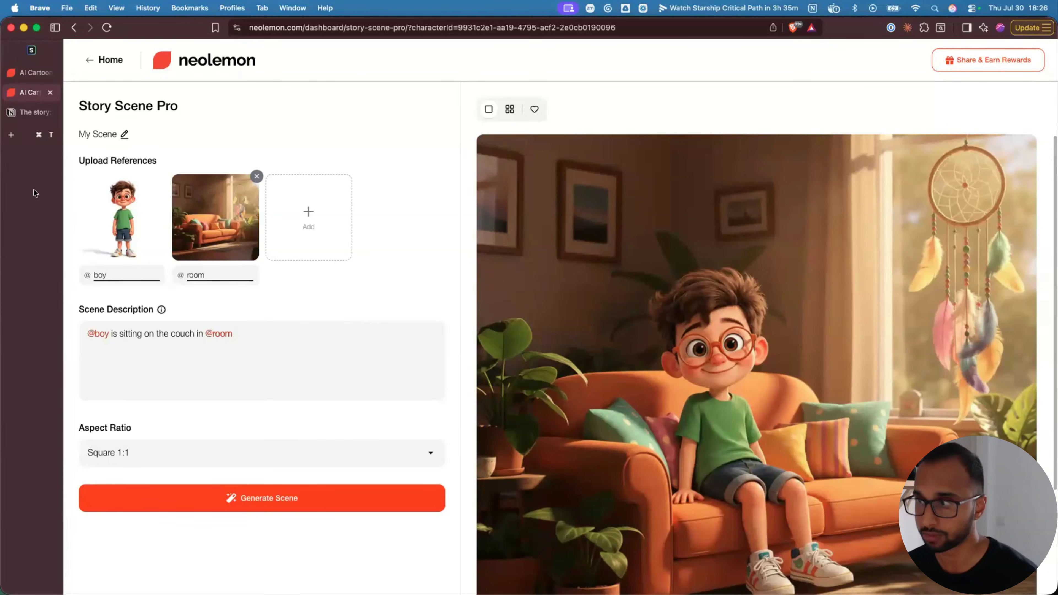
- Switch to the Notion story page and go over the story paragraphs
left_click(28, 113)
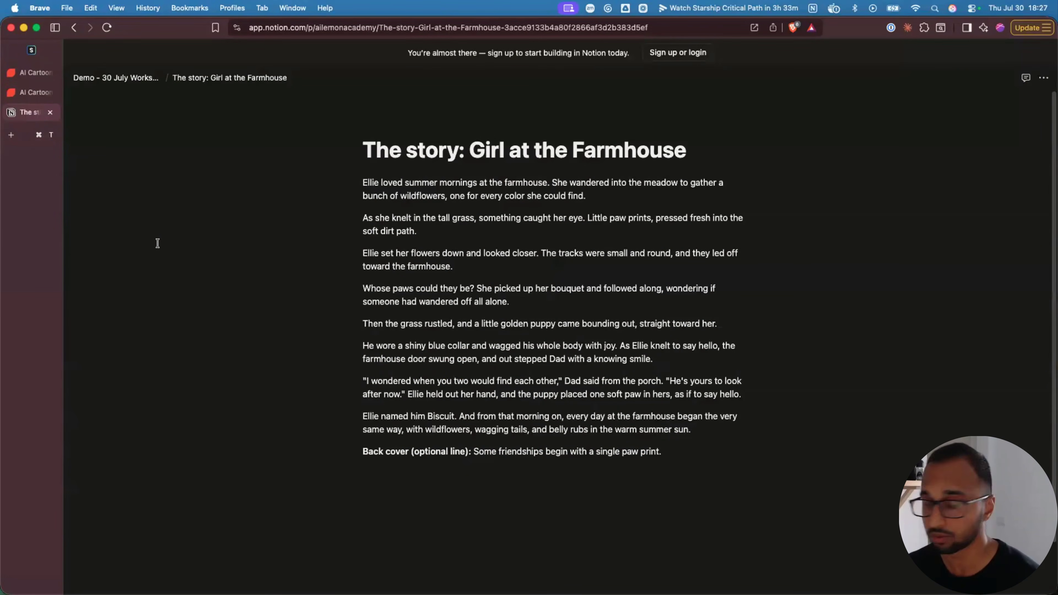
left_click_drag(362, 184, 668, 453)
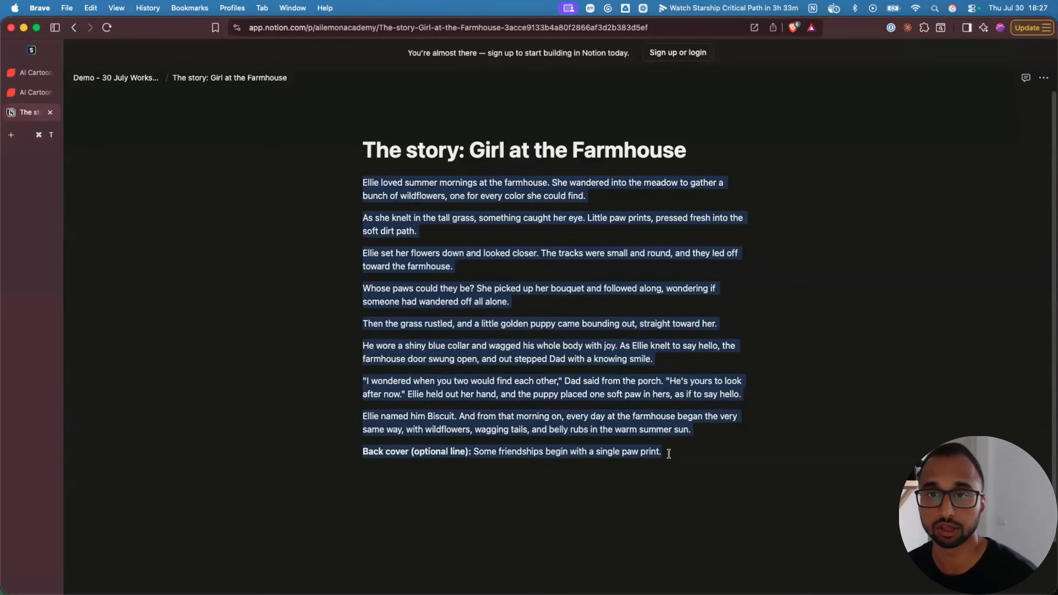
left_click(662, 453)
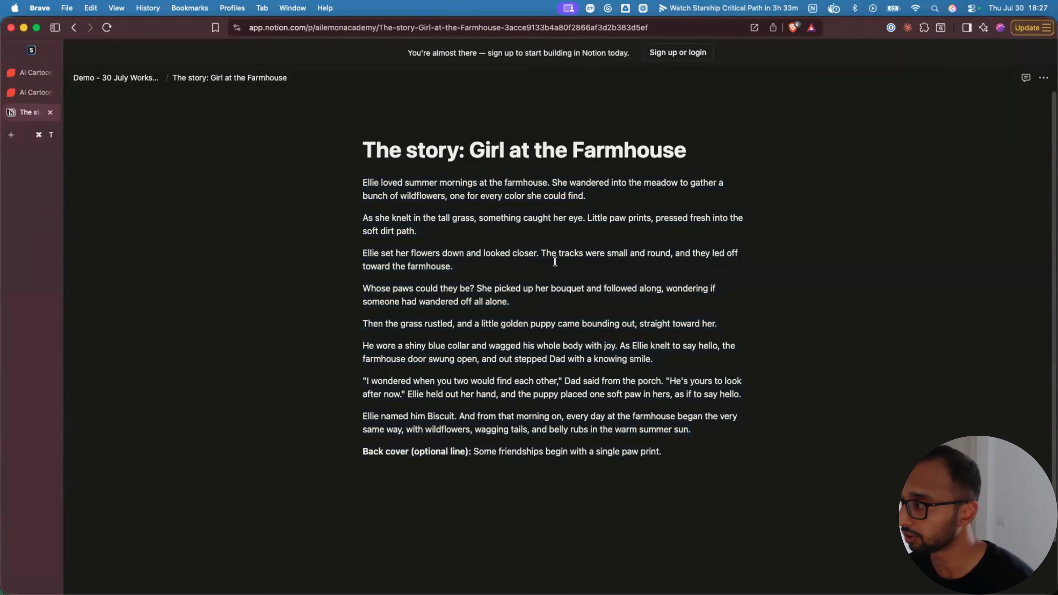
left_click_drag(362, 183, 682, 451)
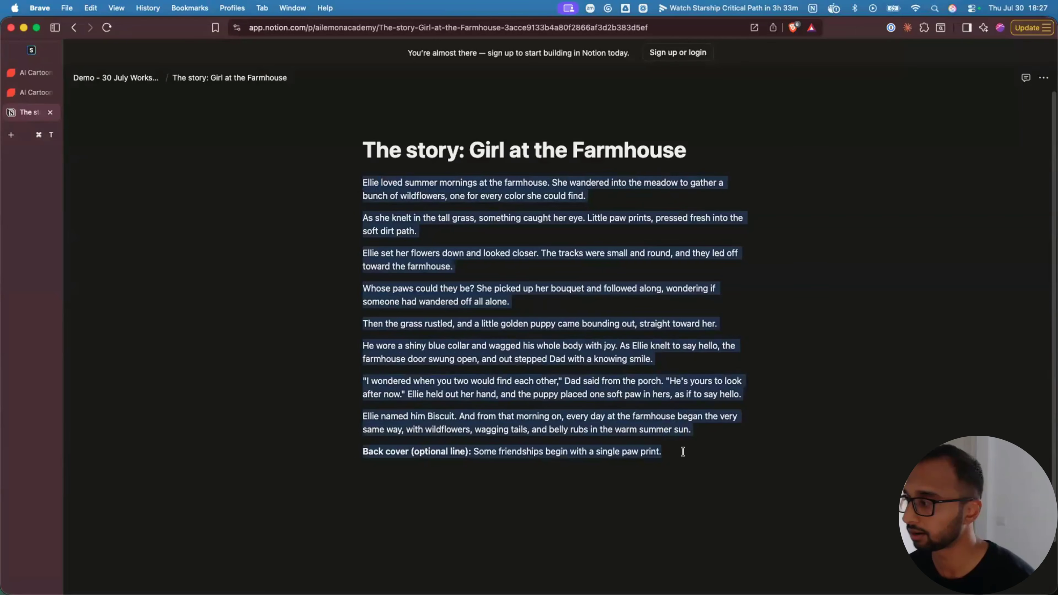
left_click(676, 451)
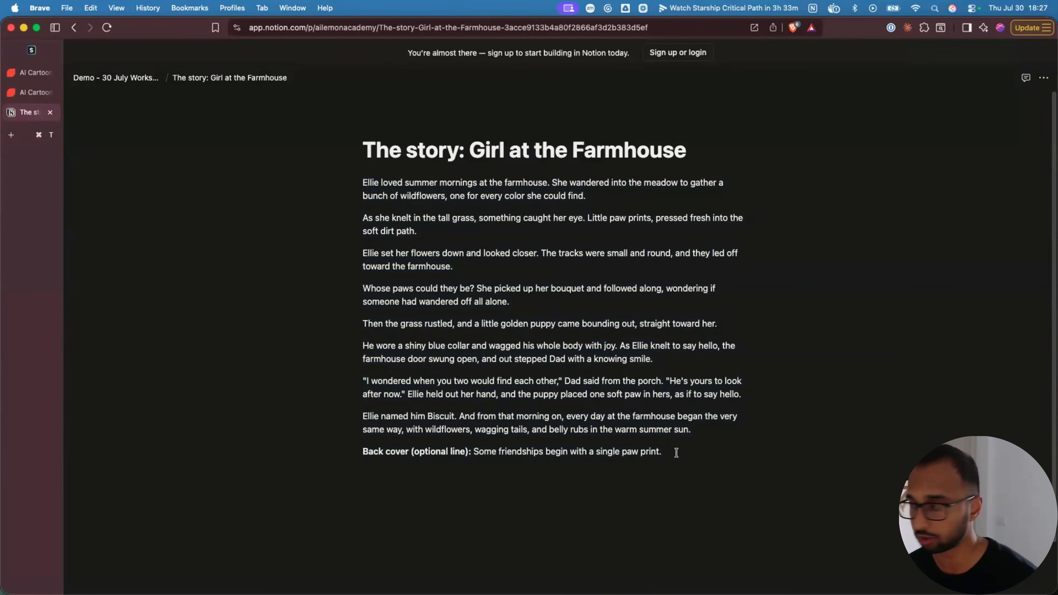
left_click_drag(675, 451, 360, 181)
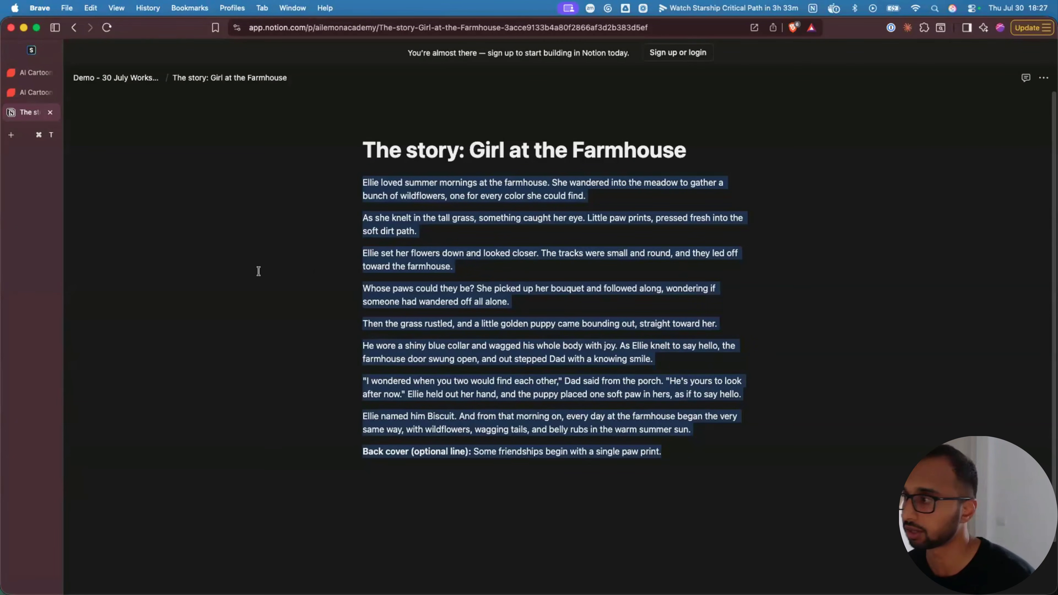
left_click(399, 221)
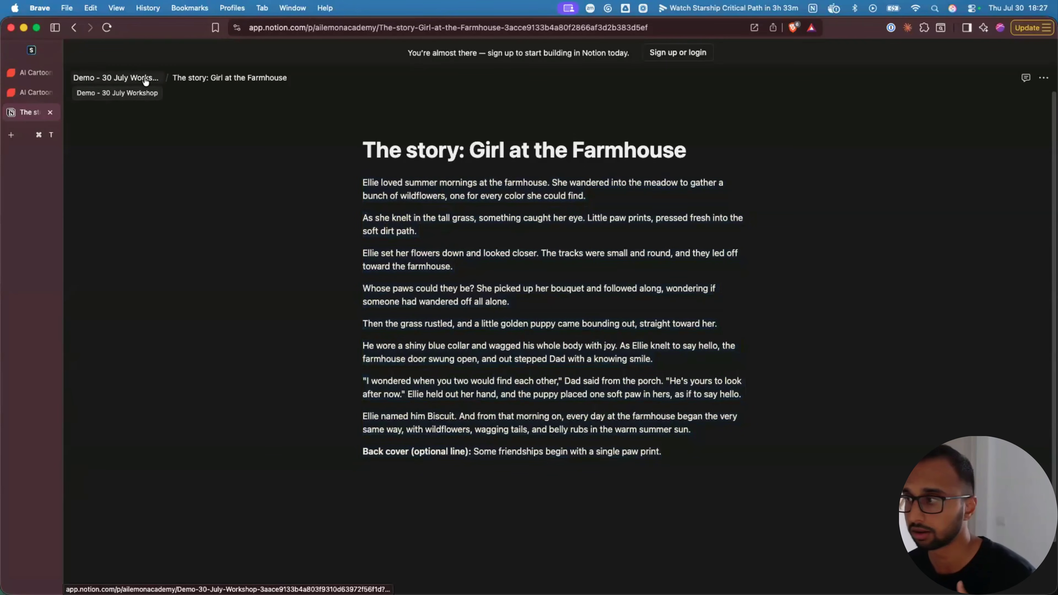
- Go up to the Demo - 30 July Workshop page and drag its tab out
left_click(145, 79)
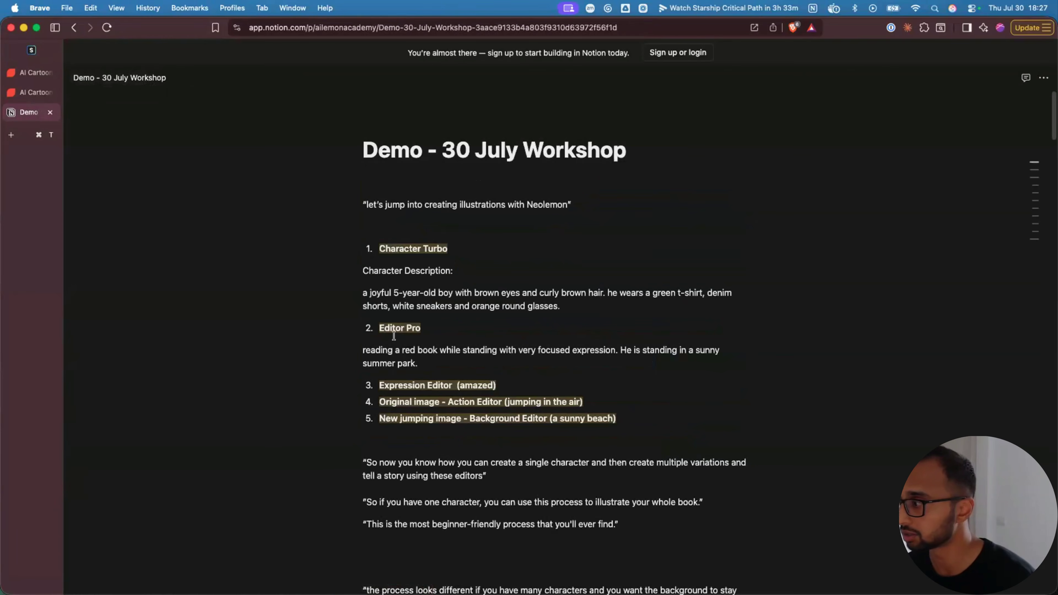
scroll(288, 274, "down", 12)
left_click_drag(37, 114, 1, 117)
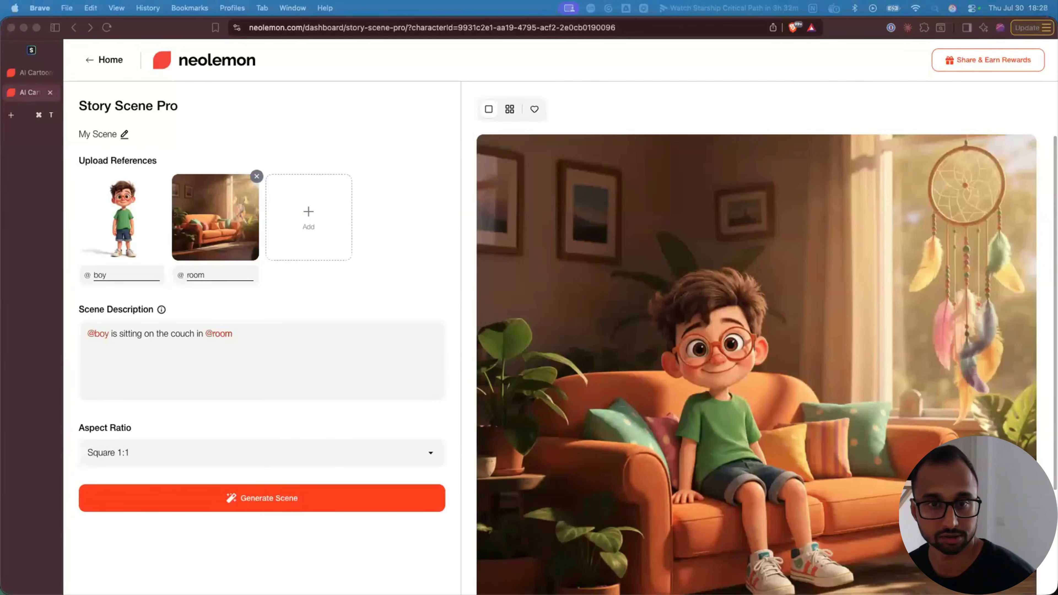
left_click_drag(0, 51, 273, 55)
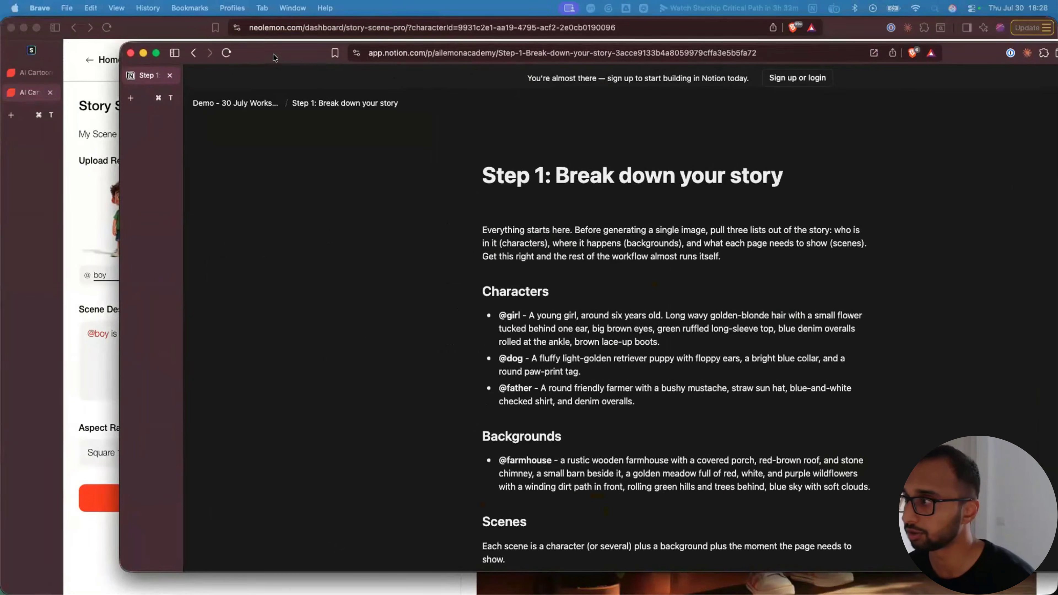
double_click(273, 56)
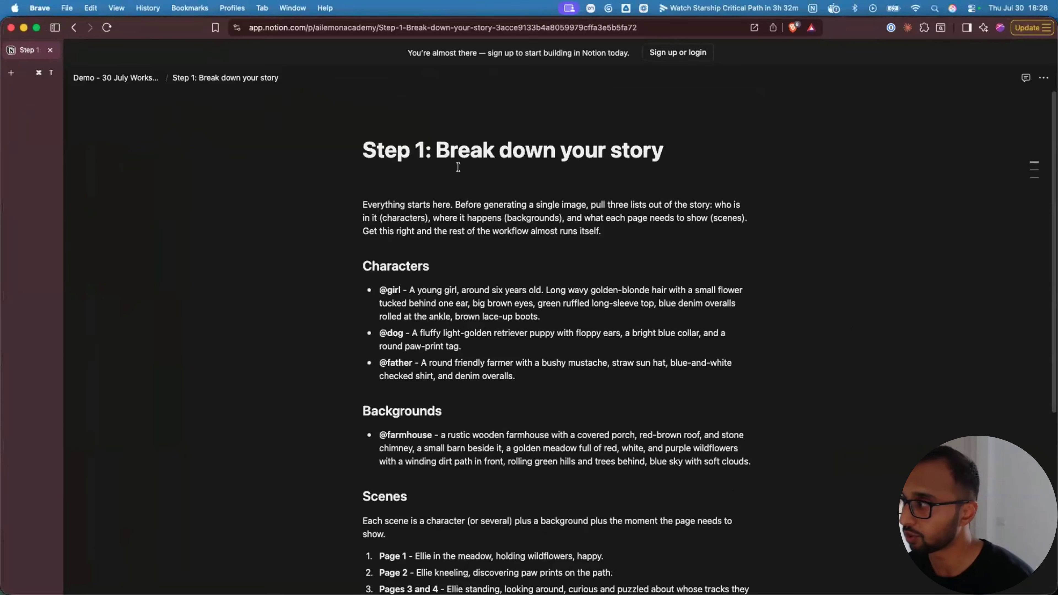
scroll(348, 281, "down", 5)
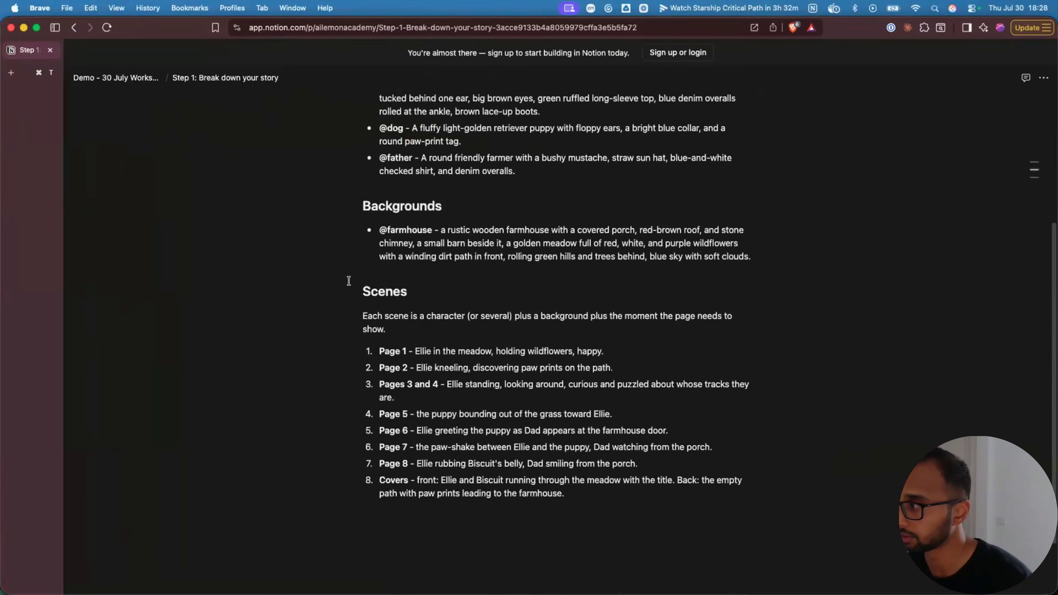
scroll(348, 281, "up", 2)
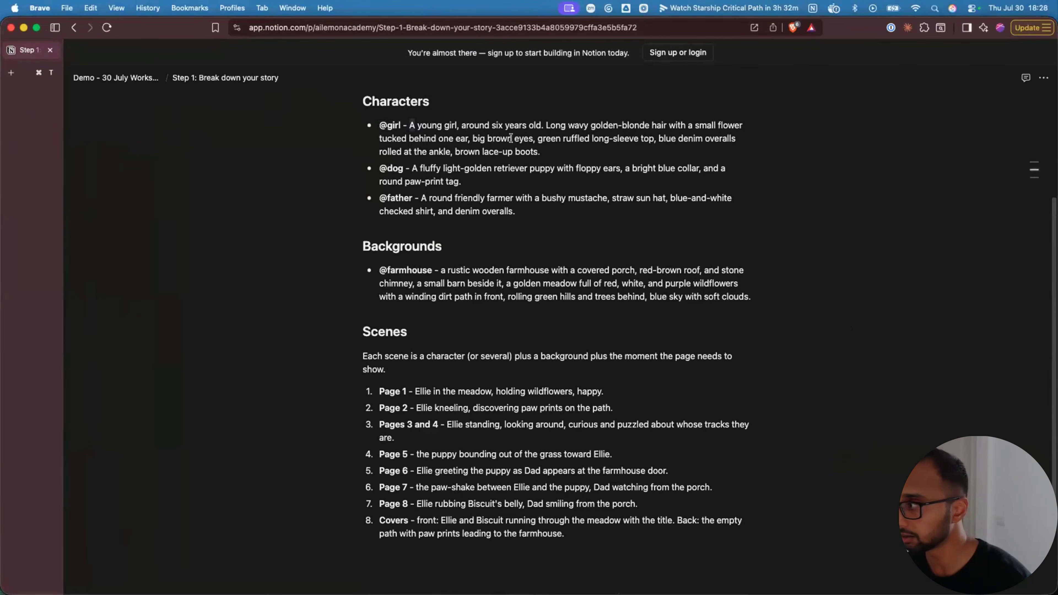
scroll(510, 138, "up", 1)
left_click_drag(510, 139, 407, 153)
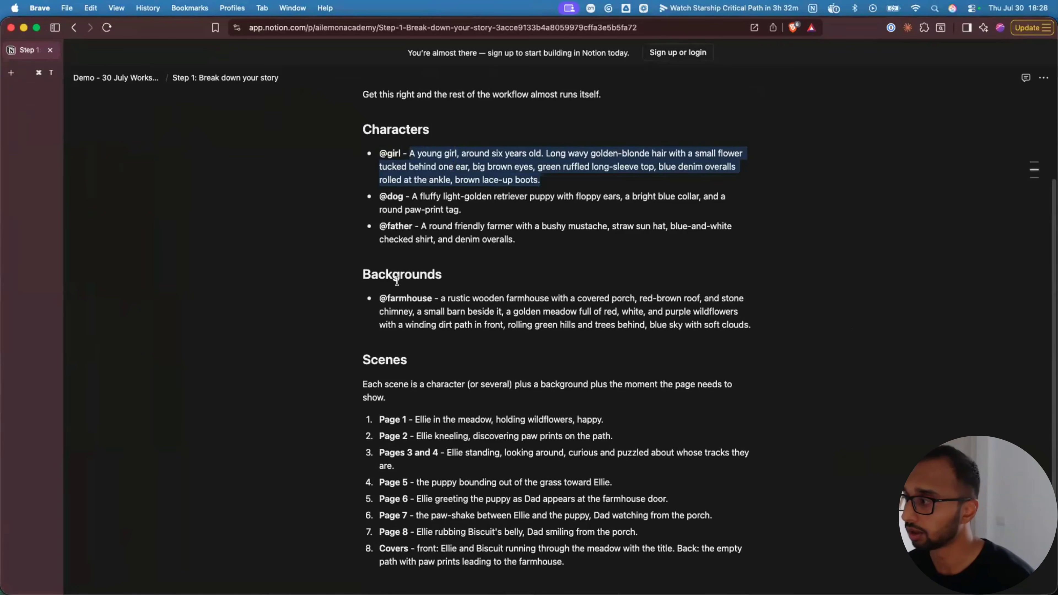
scroll(398, 281, "up", 5)
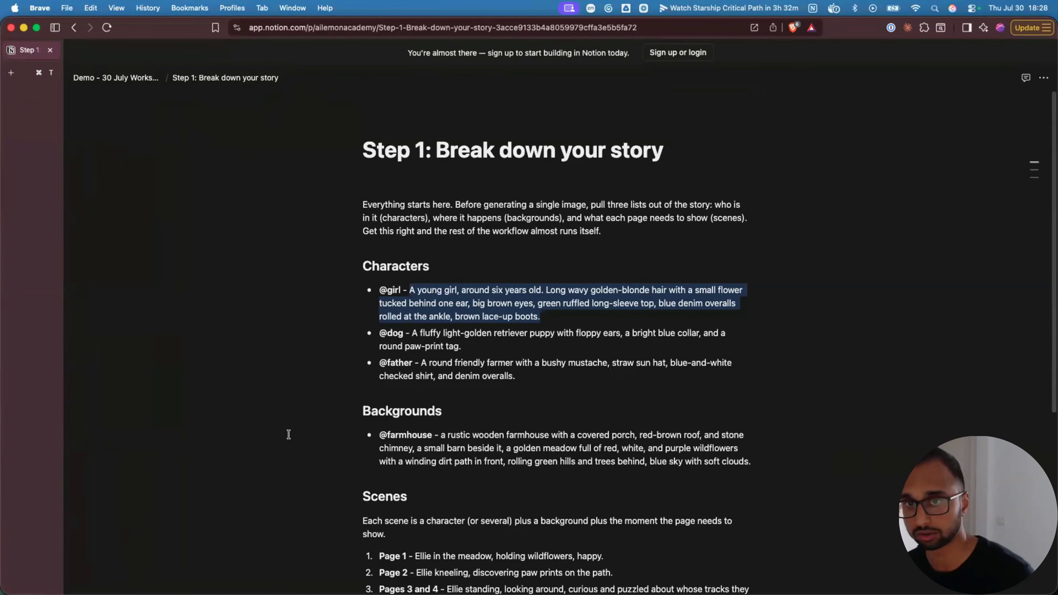
left_click(542, 319)
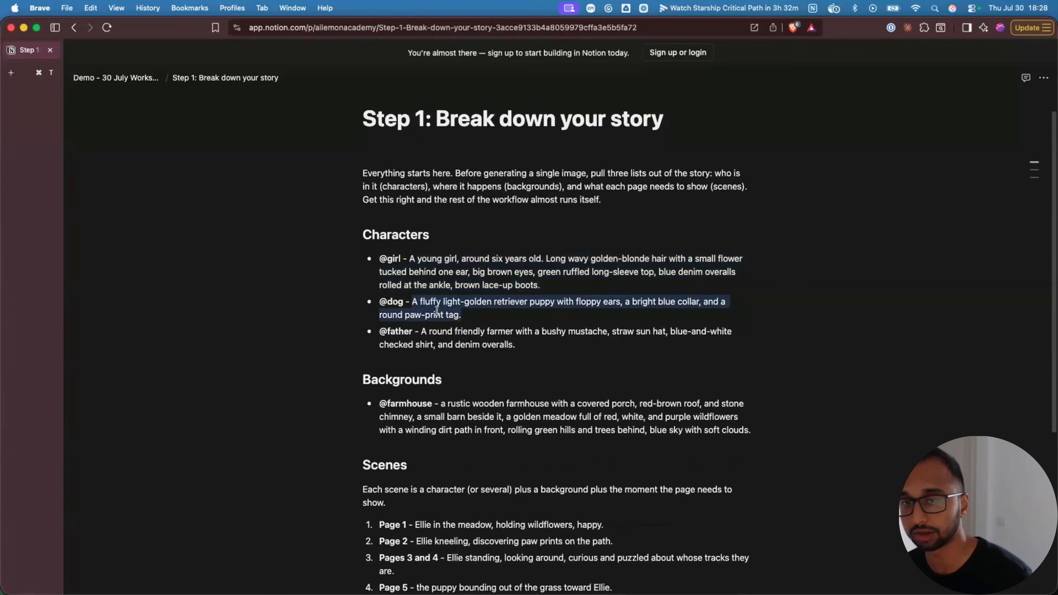
left_click(452, 337)
left_click_drag(421, 331, 516, 344)
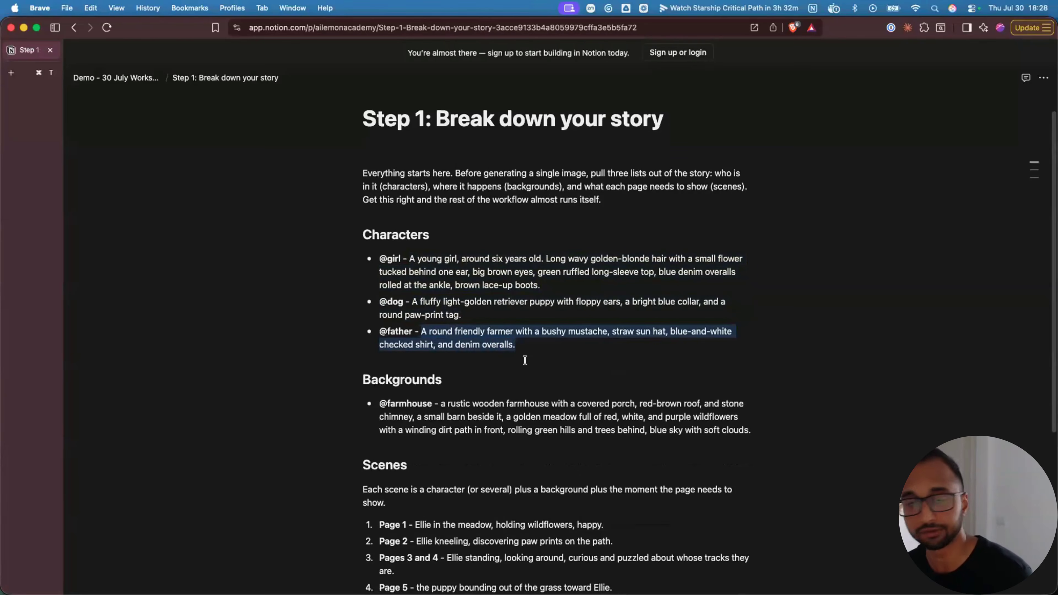
scroll(524, 366, "down", 1)
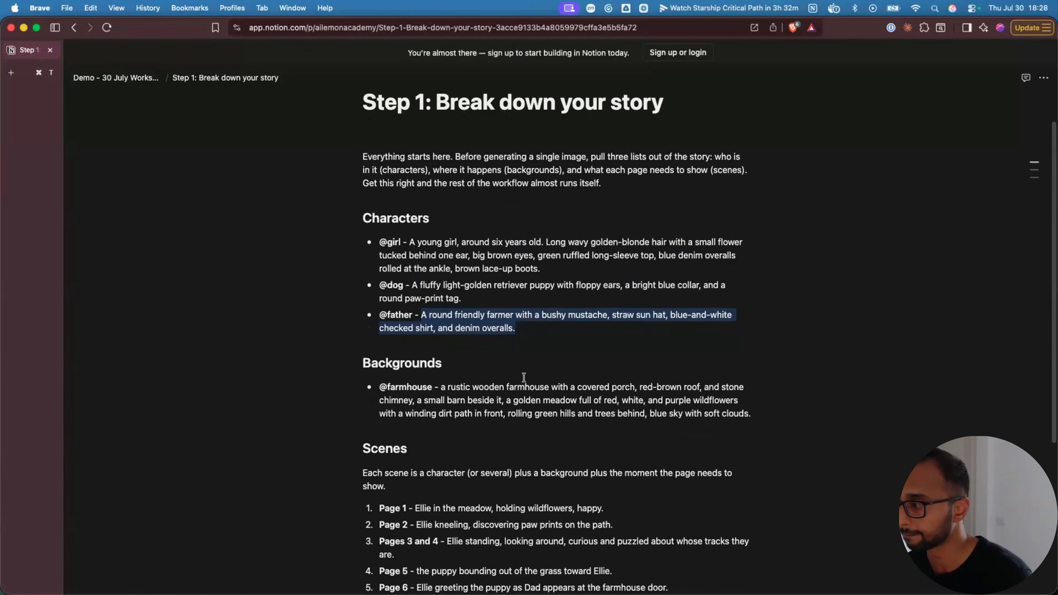
scroll(524, 377, "down", 5)
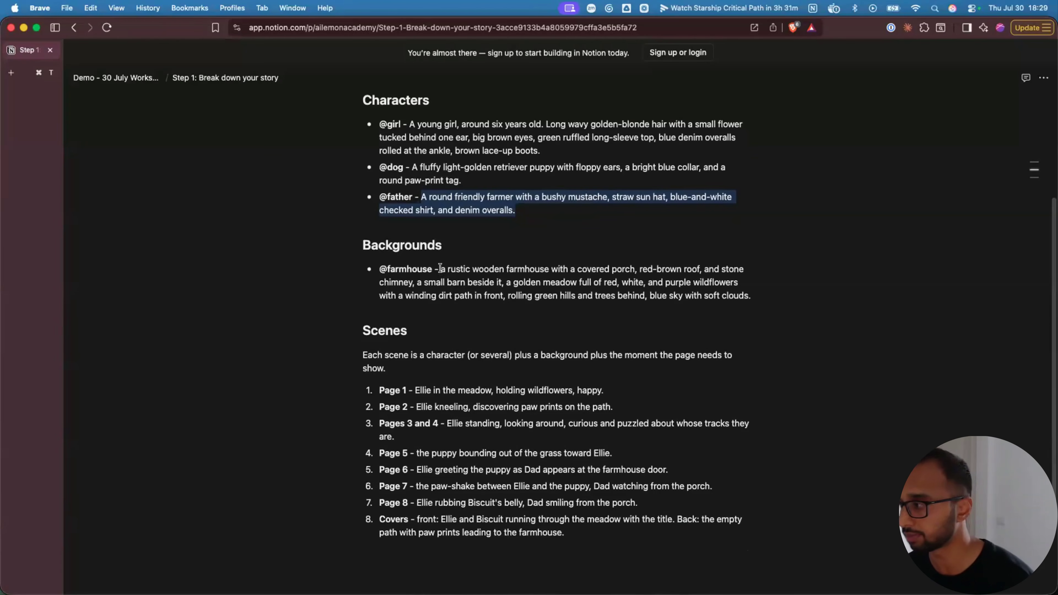
left_click_drag(440, 269, 757, 295)
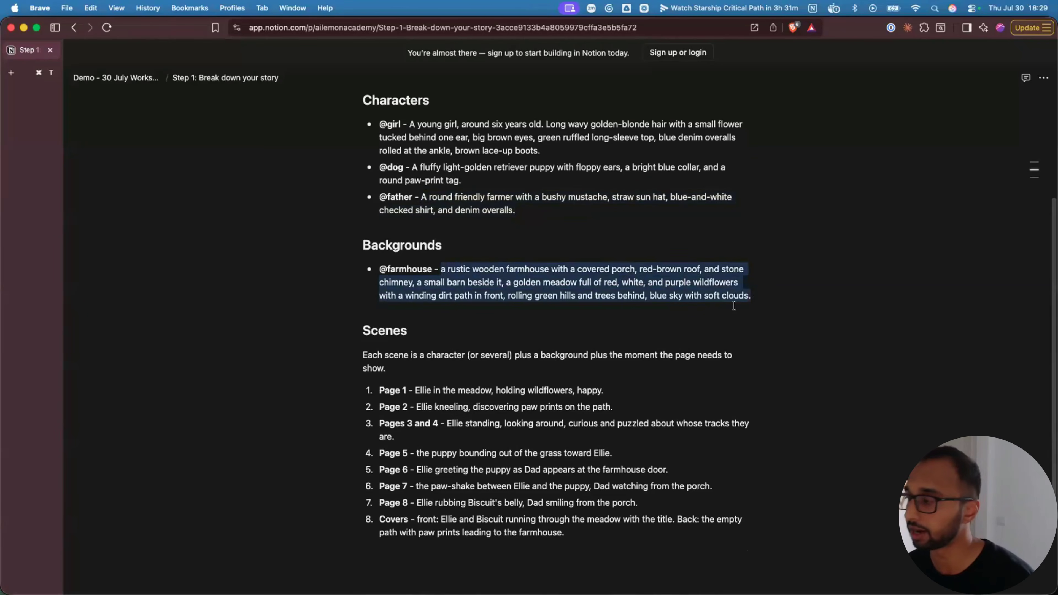
scroll(315, 452, "down", 3)
scroll(315, 452, "down", 1)
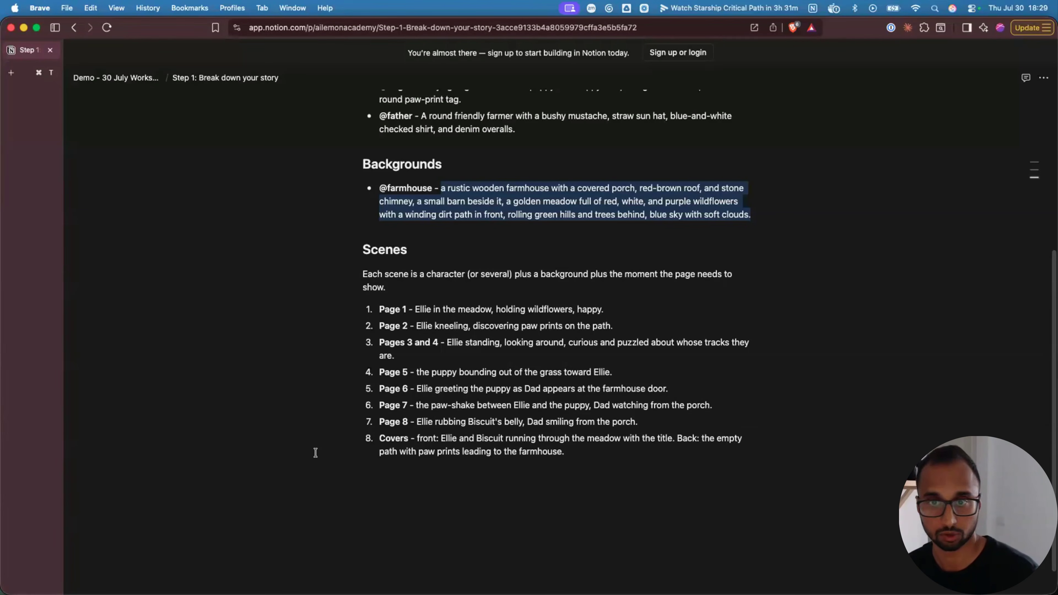
left_click_drag(380, 309, 590, 464)
left_click(578, 454)
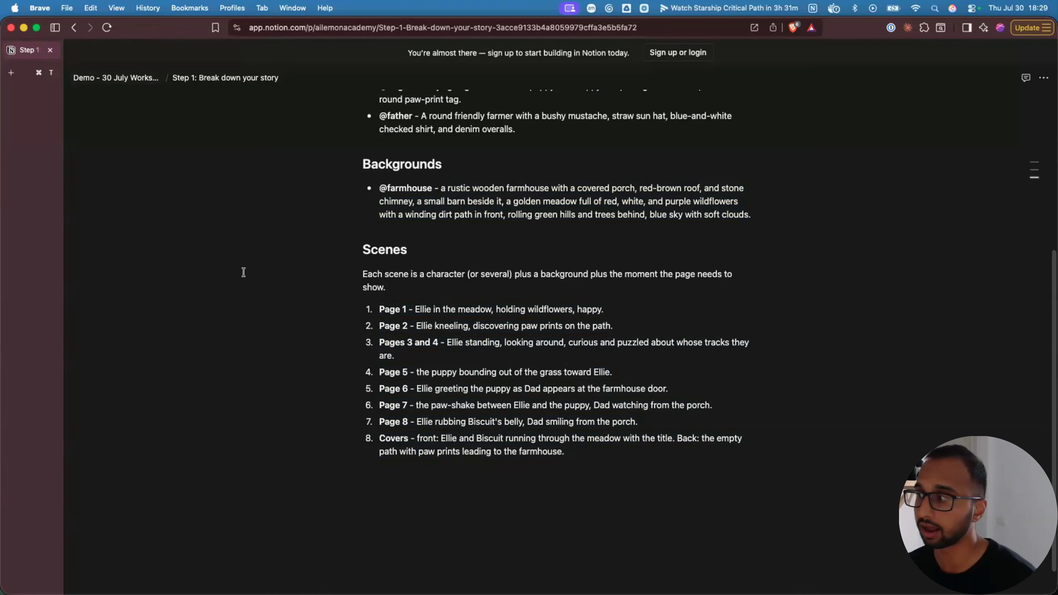
scroll(243, 272, "up", 3)
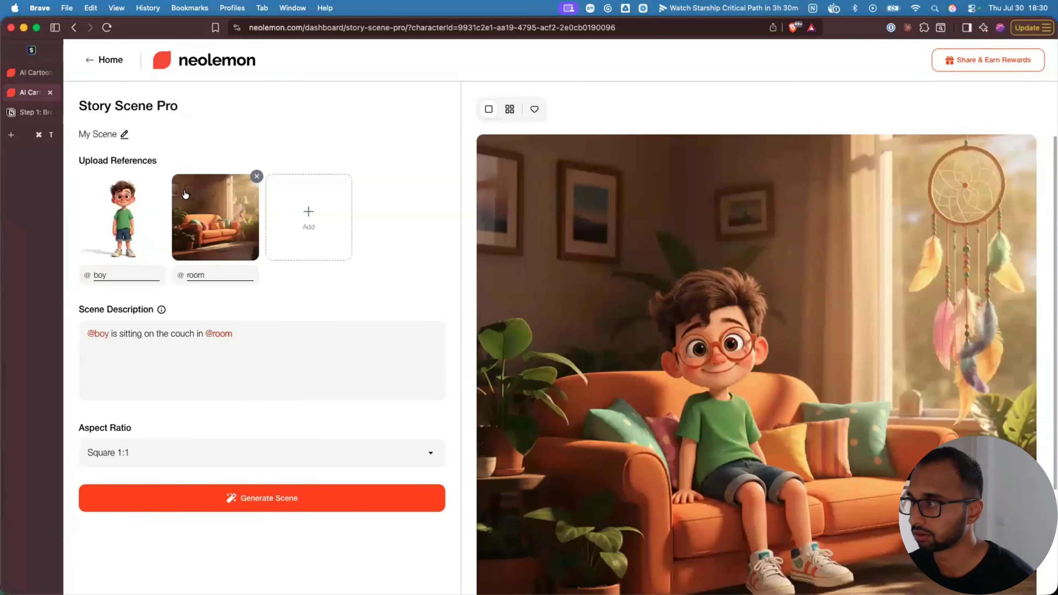
left_click(98, 57)
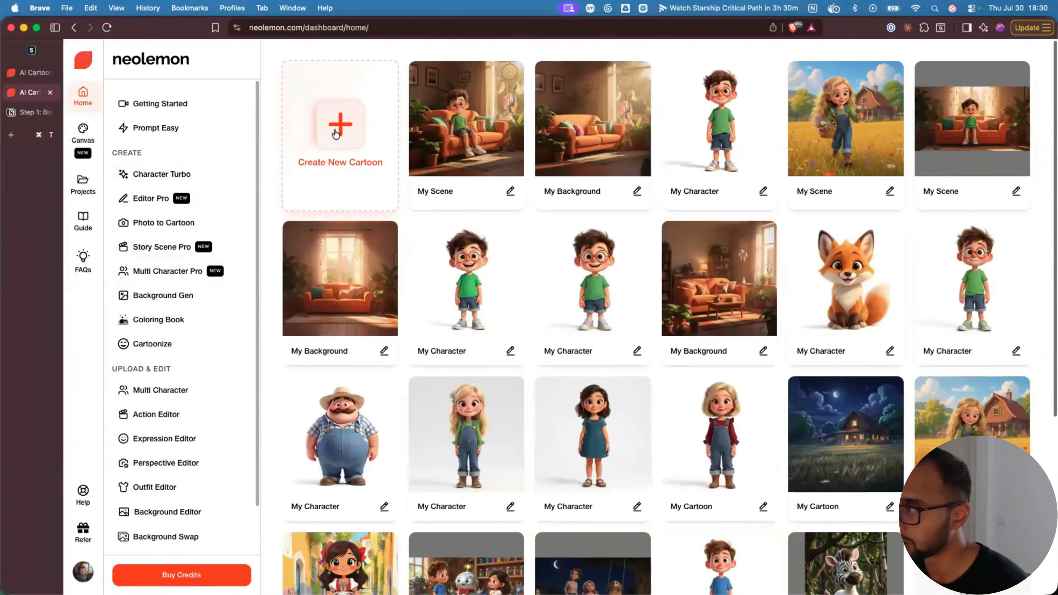
- Start a new multi-character scene and upload character 1.png from Workshop Demo Images as the character reference
left_click(335, 134)
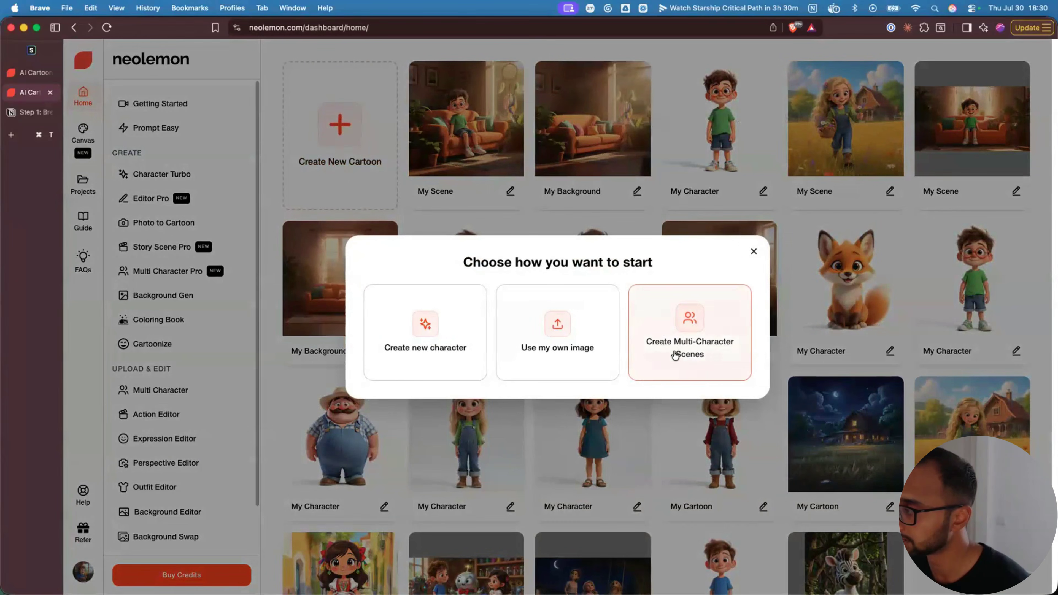
left_click(707, 355)
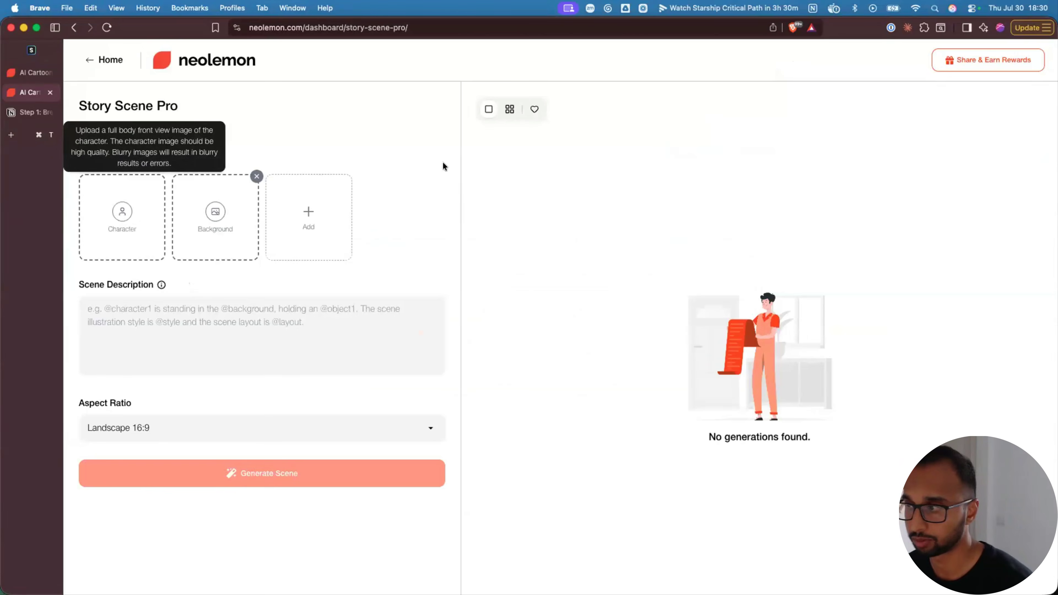
left_click(129, 214)
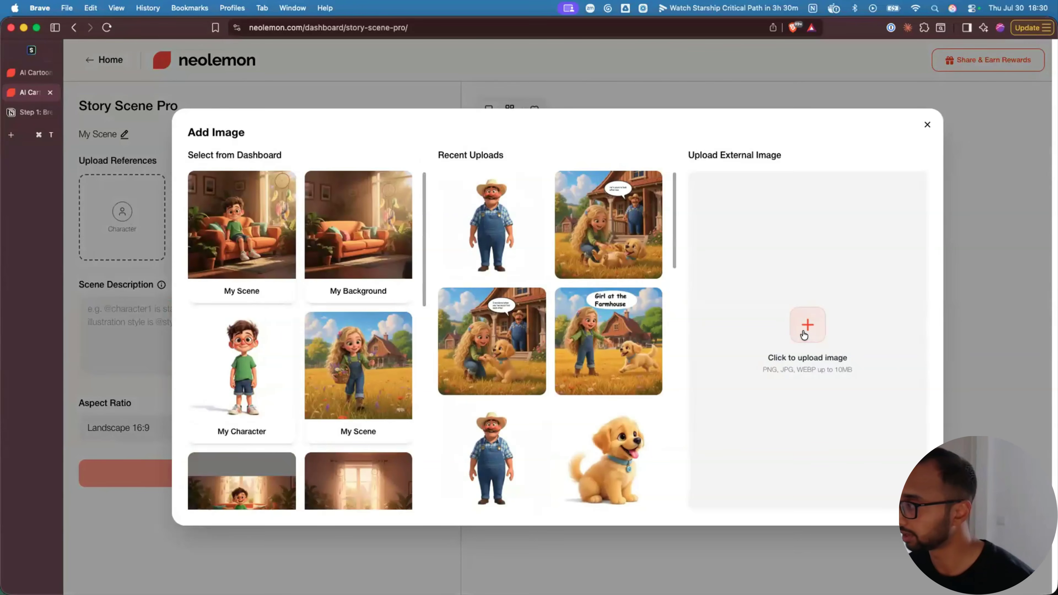
left_click(803, 334)
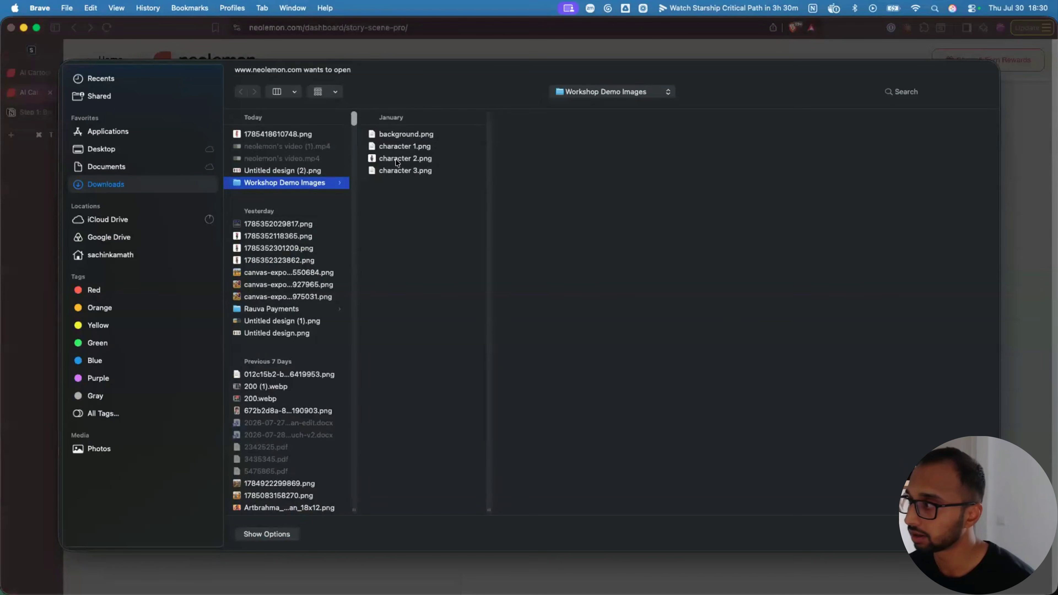
left_click(400, 146)
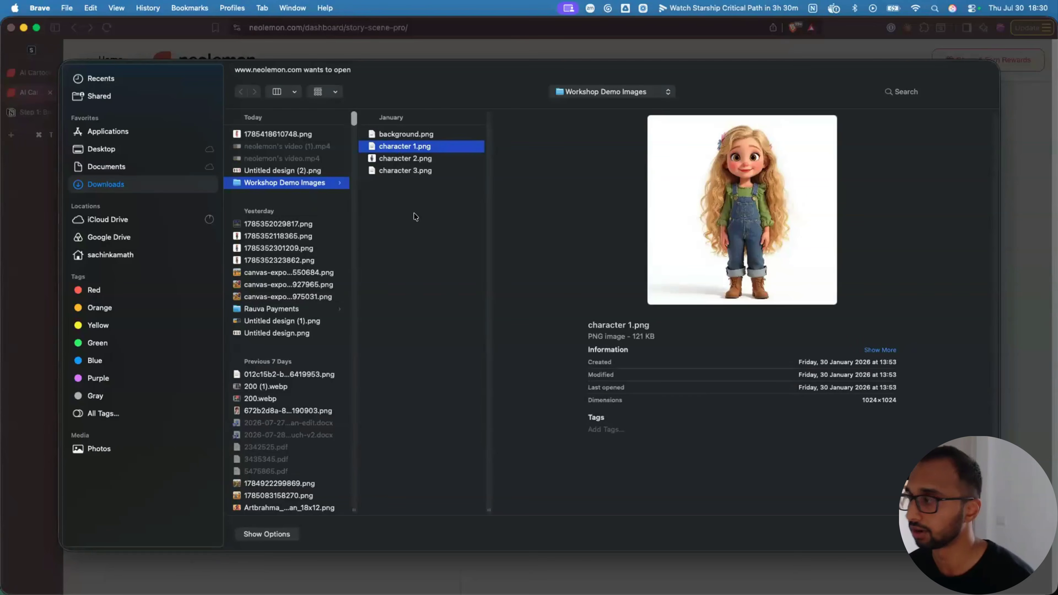
key("Return")
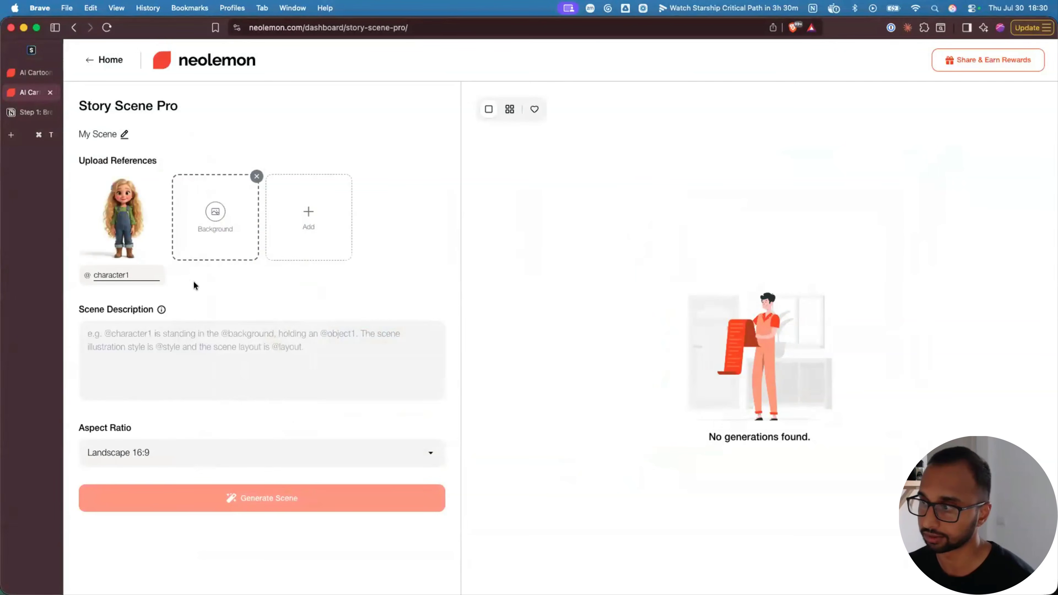
mouse_move(118, 206)
- Pick the farmhouse-in-golden-field image from Recent Uploads as the background reference
mouse_move(214, 222)
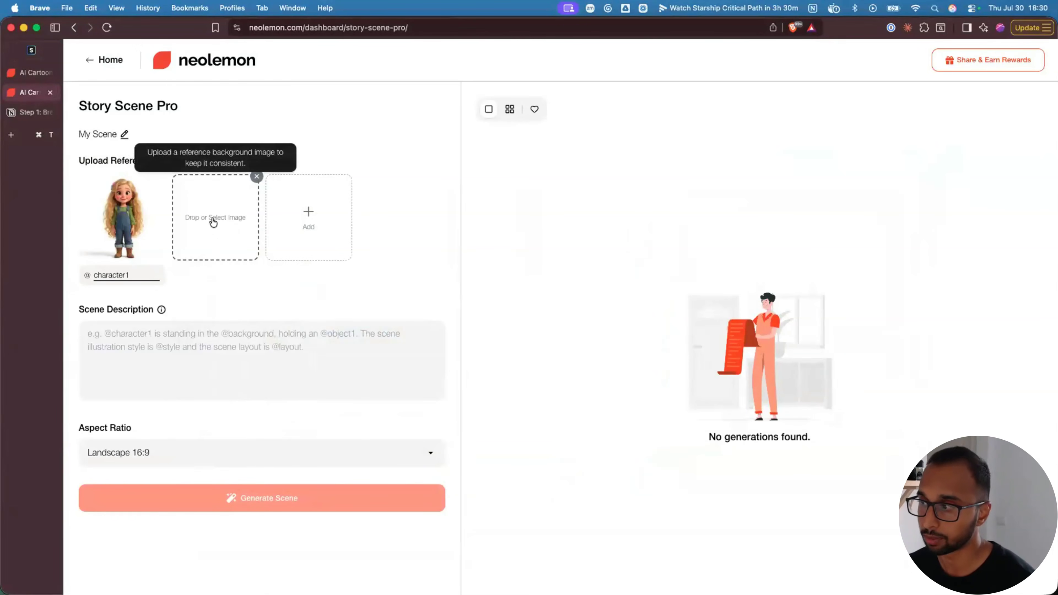
left_click(212, 217)
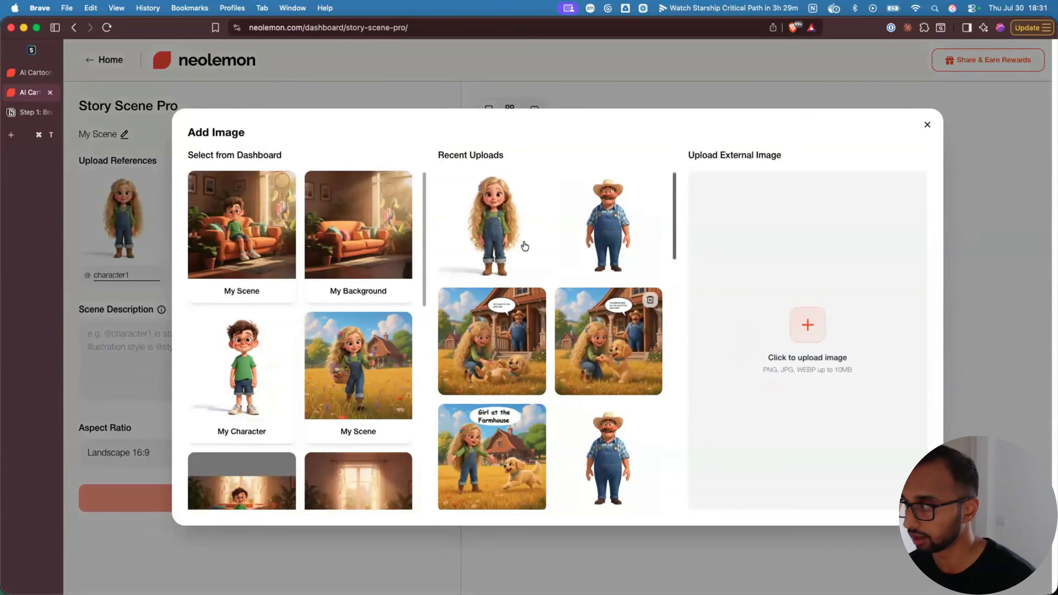
scroll(556, 432, "down", 5)
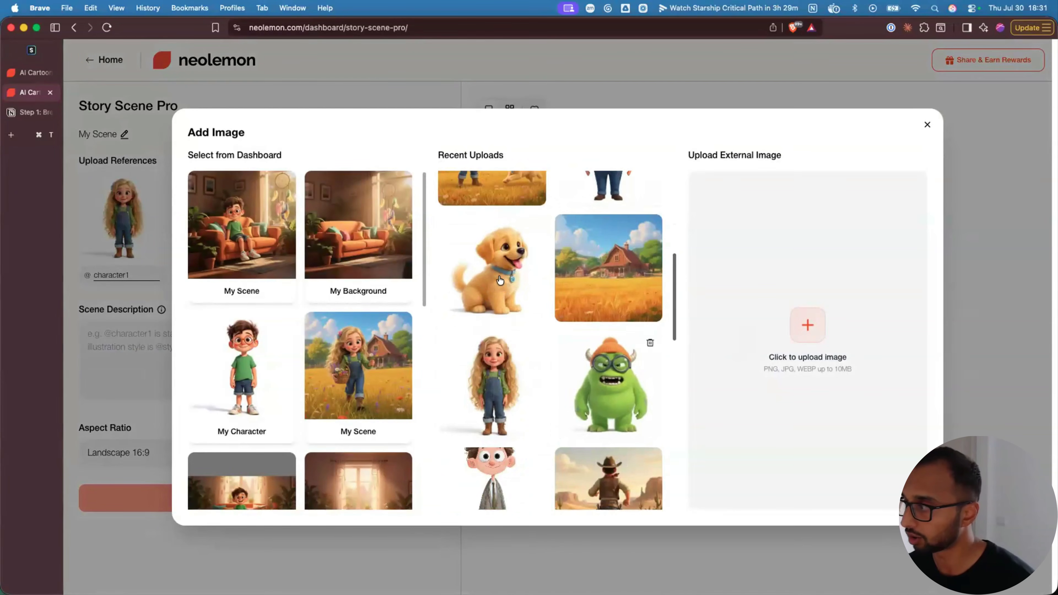
left_click(614, 284)
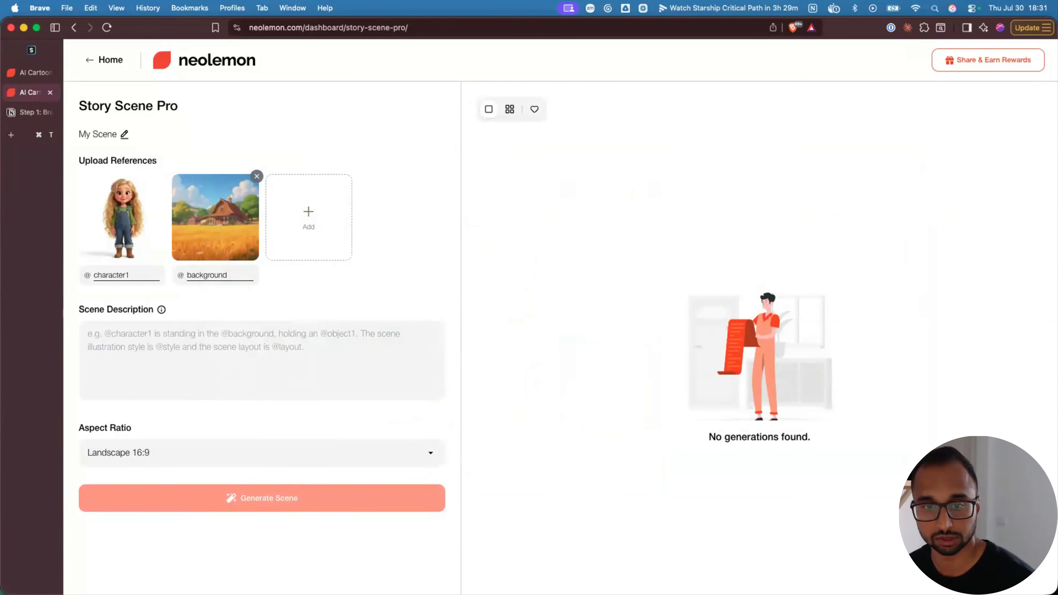
- Rename the reference labels to girl and farmhouse
double_click(116, 274)
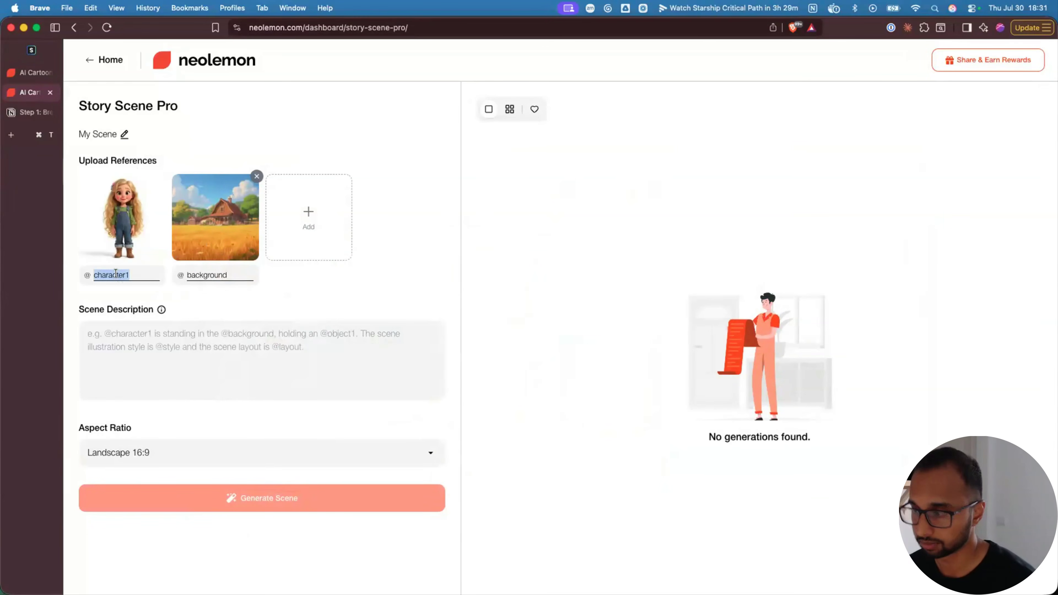
type("gir")
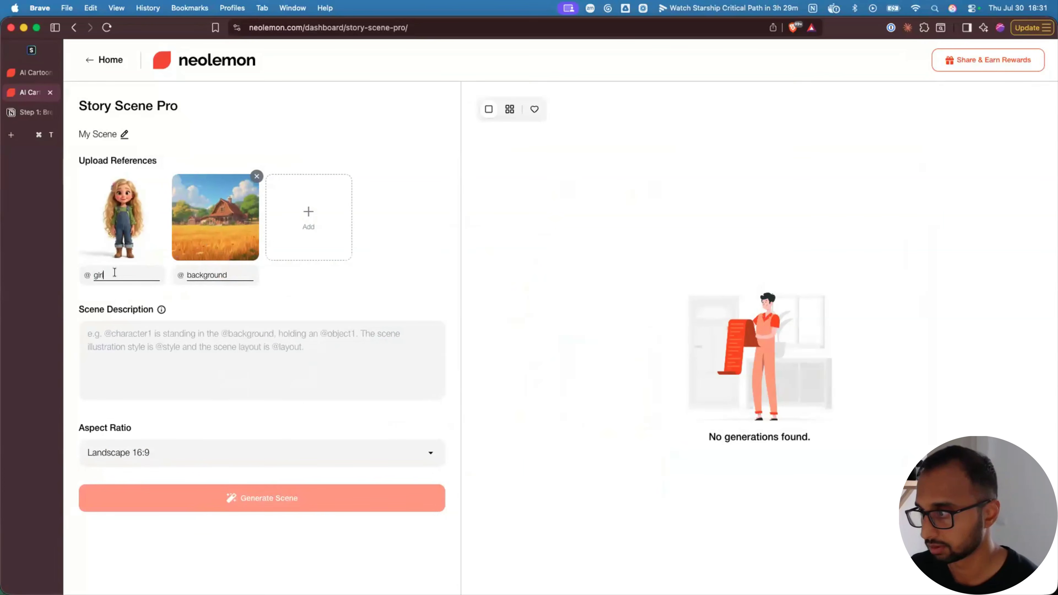
type("l")
double_click(198, 273)
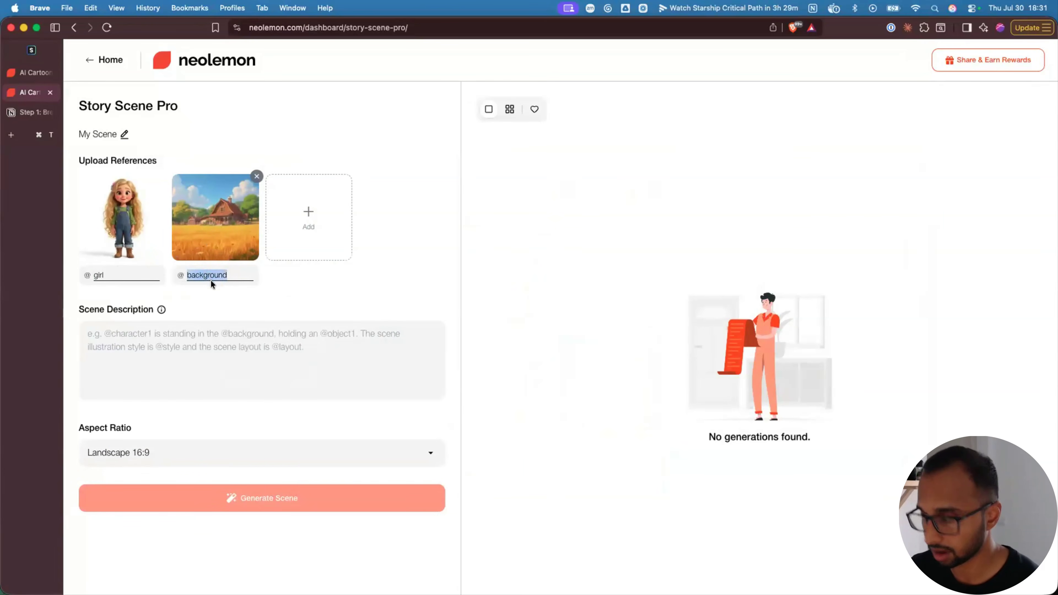
type("farmhouse")
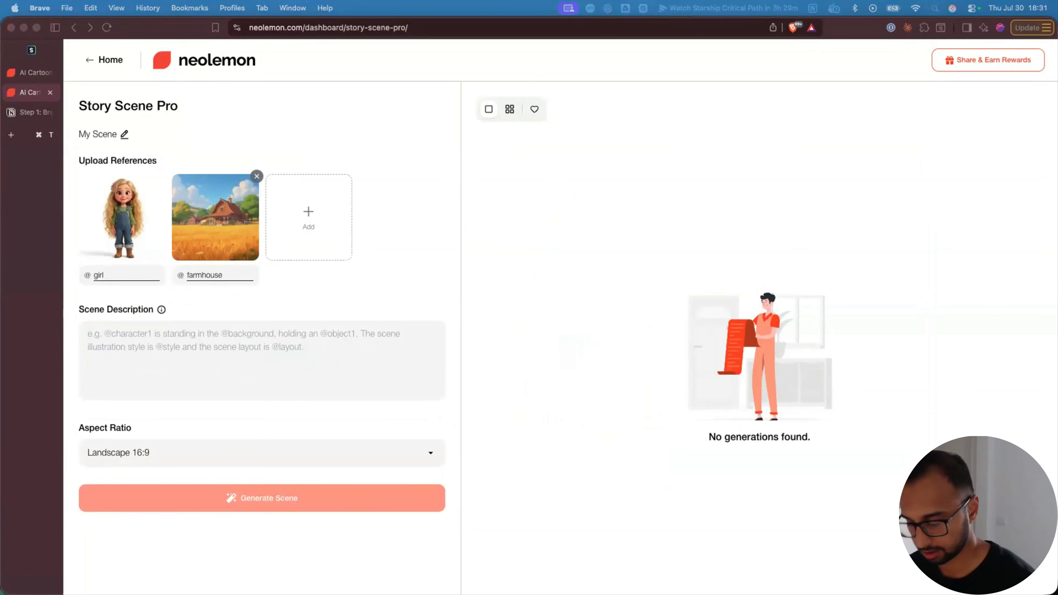
- Paste the wildflowers scene description, set Square 1:1, and generate the scene
left_click(246, 341)
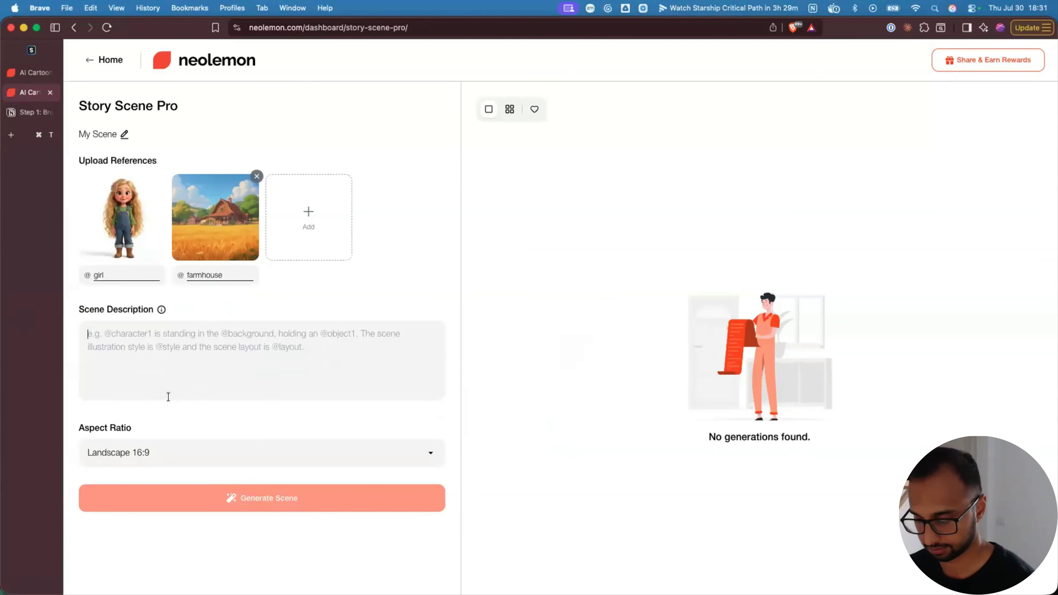
type("@girl walking through the flower field near @farmhouse. She is picking wildflowers with happy smile on a sunny day")
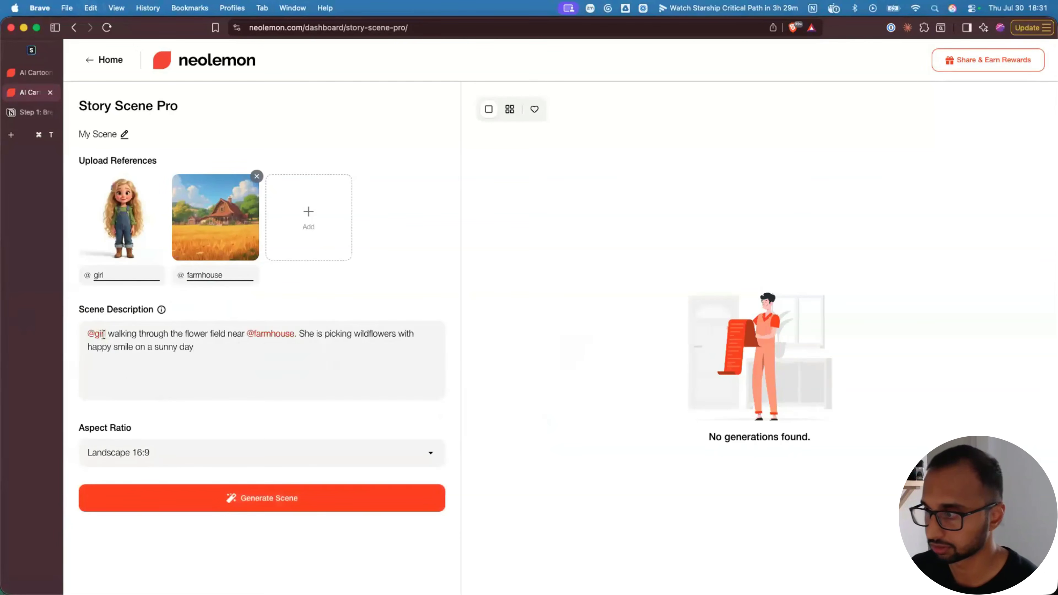
left_click(163, 454)
left_click(126, 492)
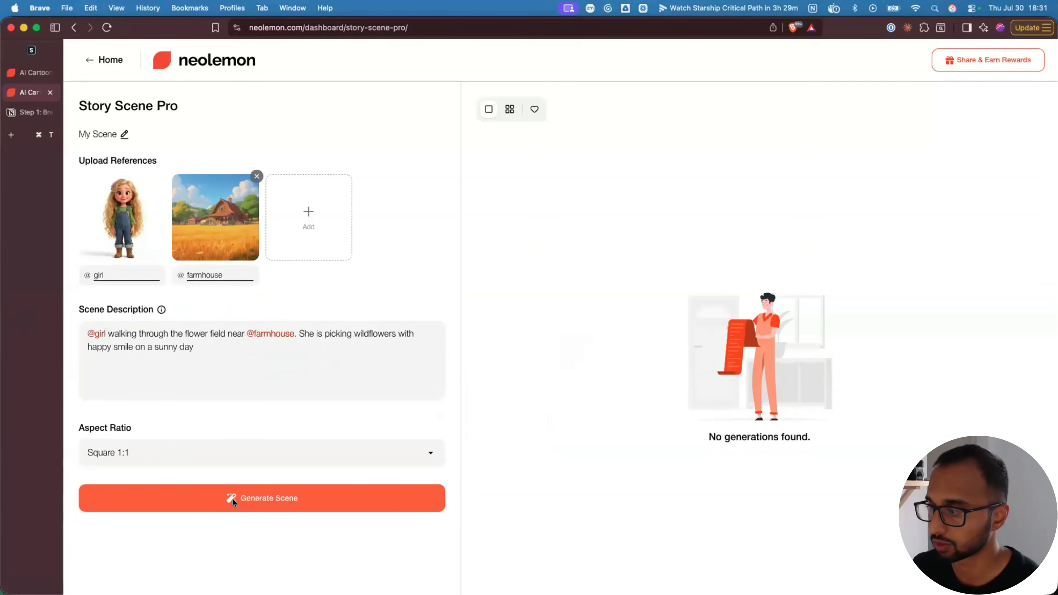
left_click(233, 498)
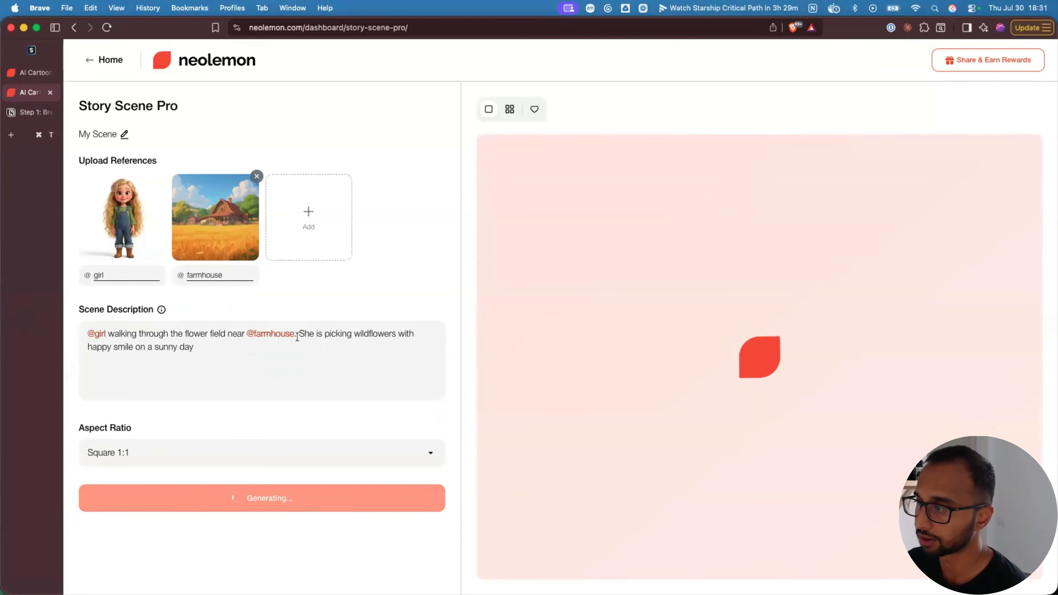
left_click_drag(299, 333, 394, 340)
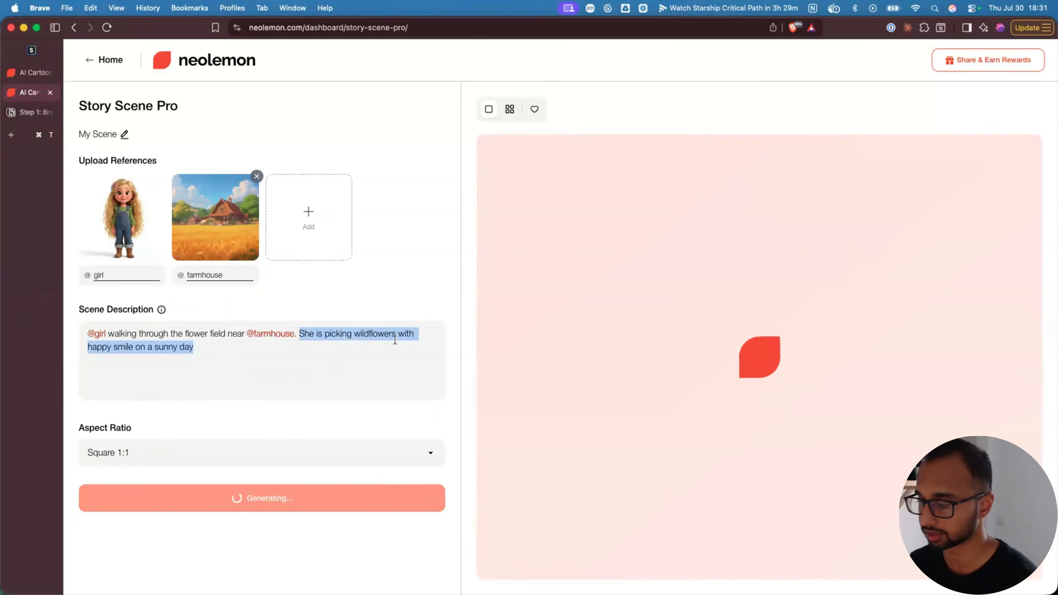
left_click(262, 349)
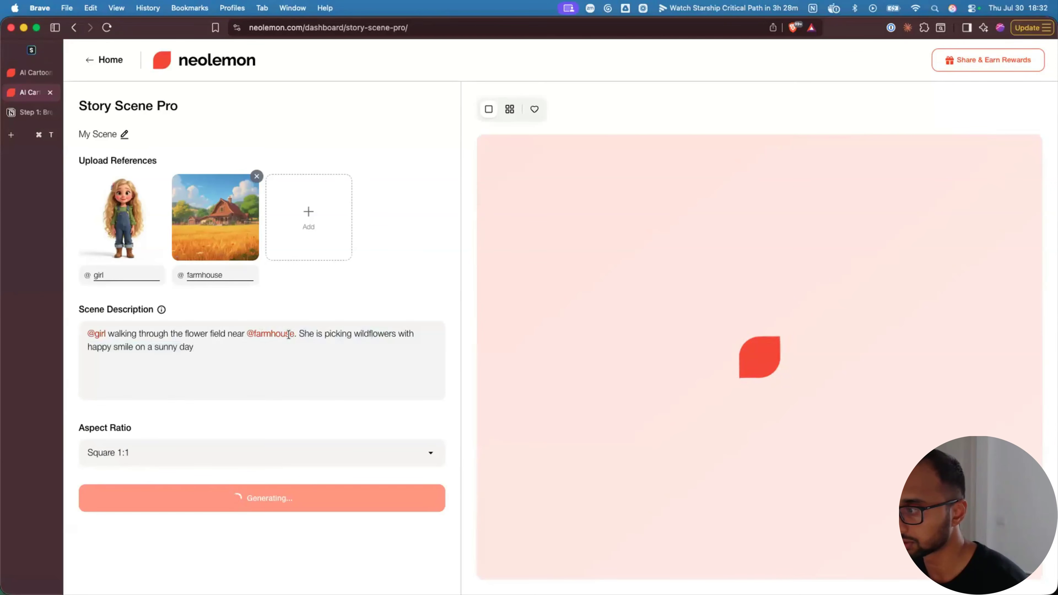
double_click(189, 275)
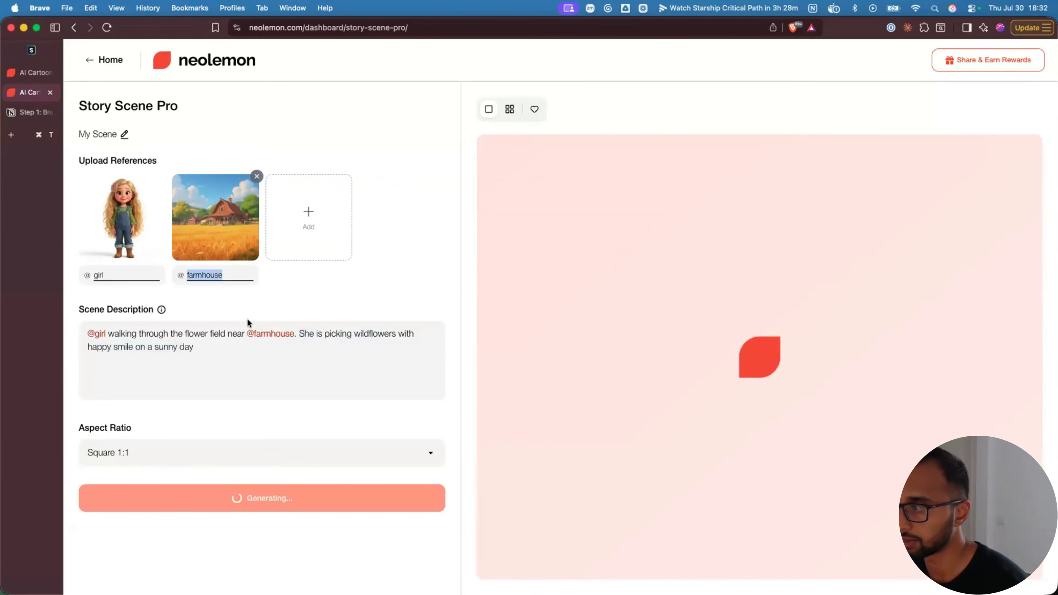
mouse_move(136, 223)
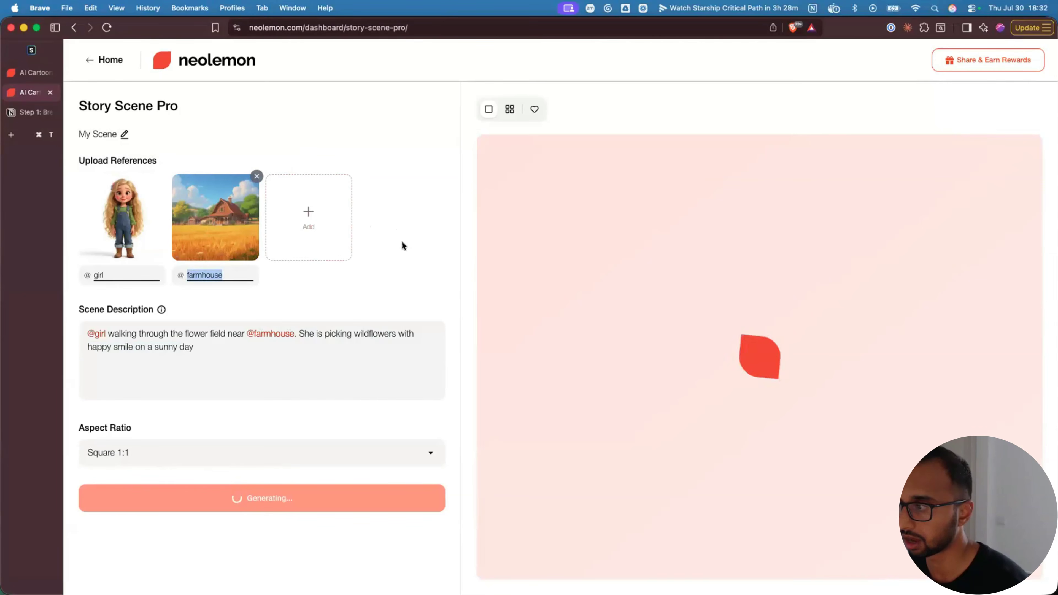
left_click(371, 273)
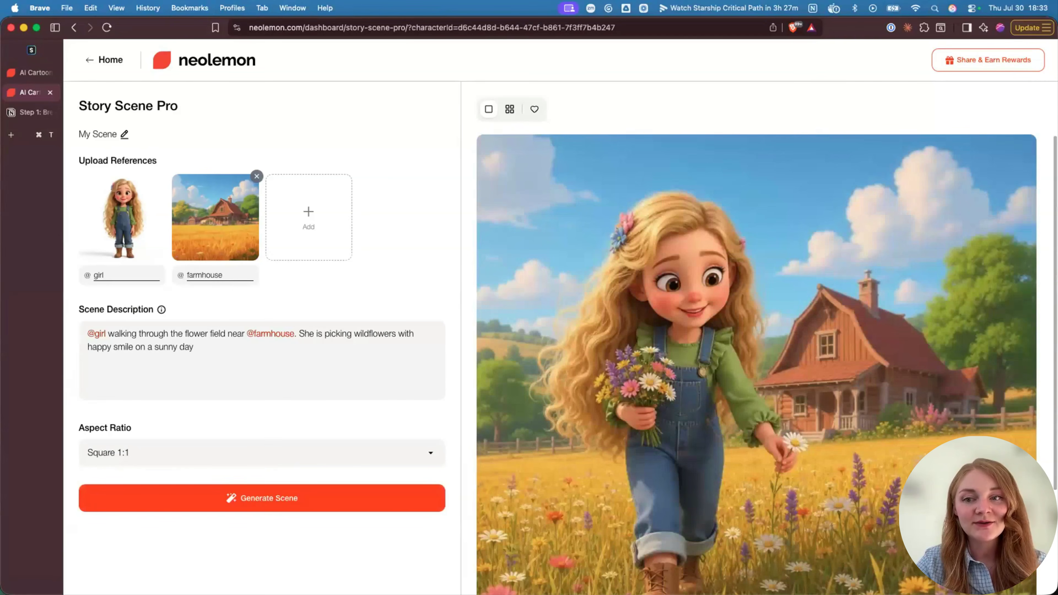
mouse_move(881, 421)
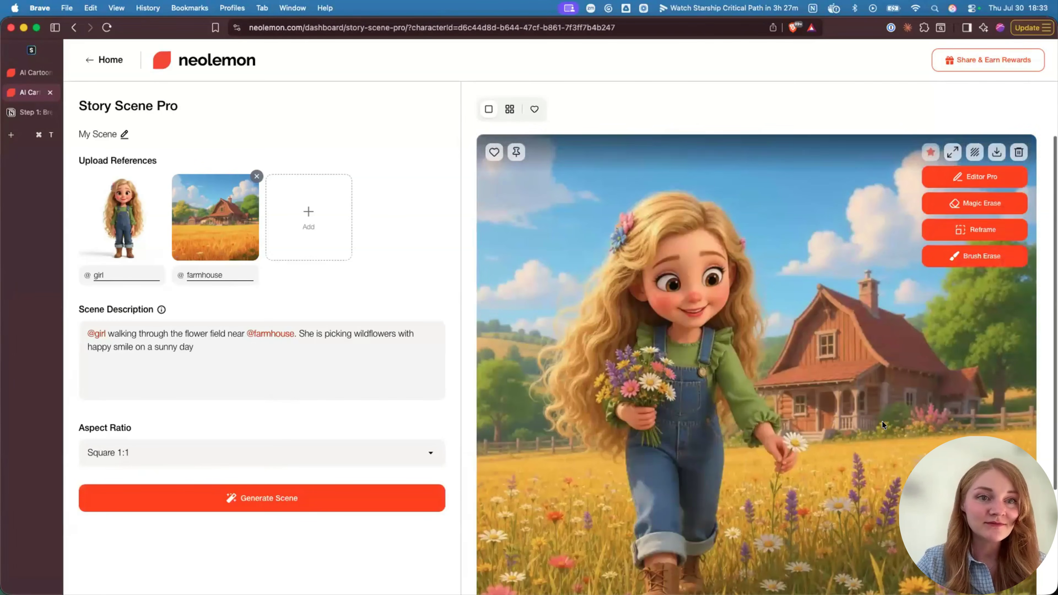
scroll(881, 421, "down", 2)
scroll(882, 421, "up", 3)
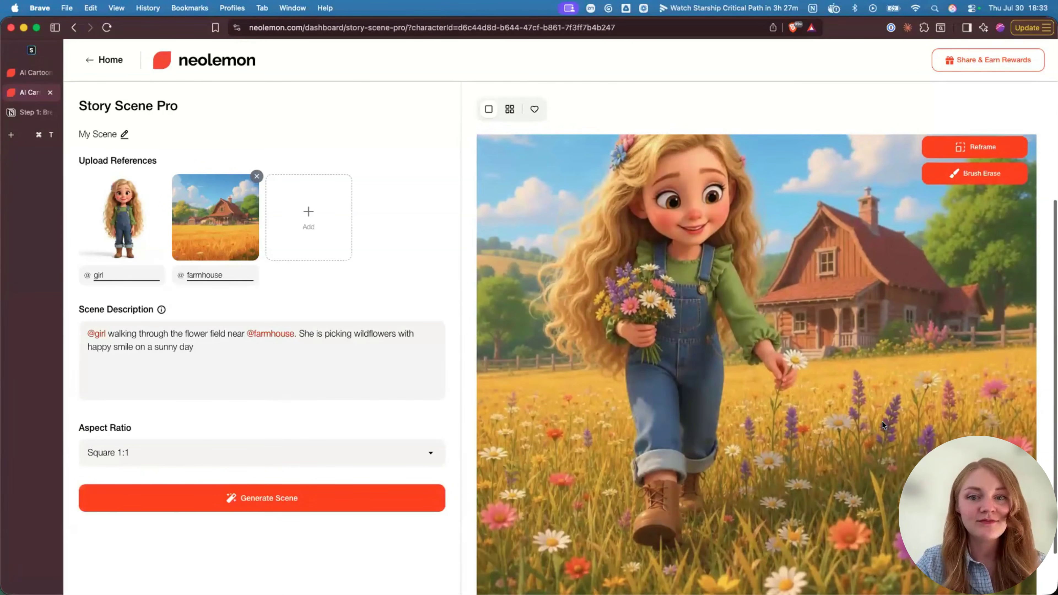
scroll(882, 420, "down", 2)
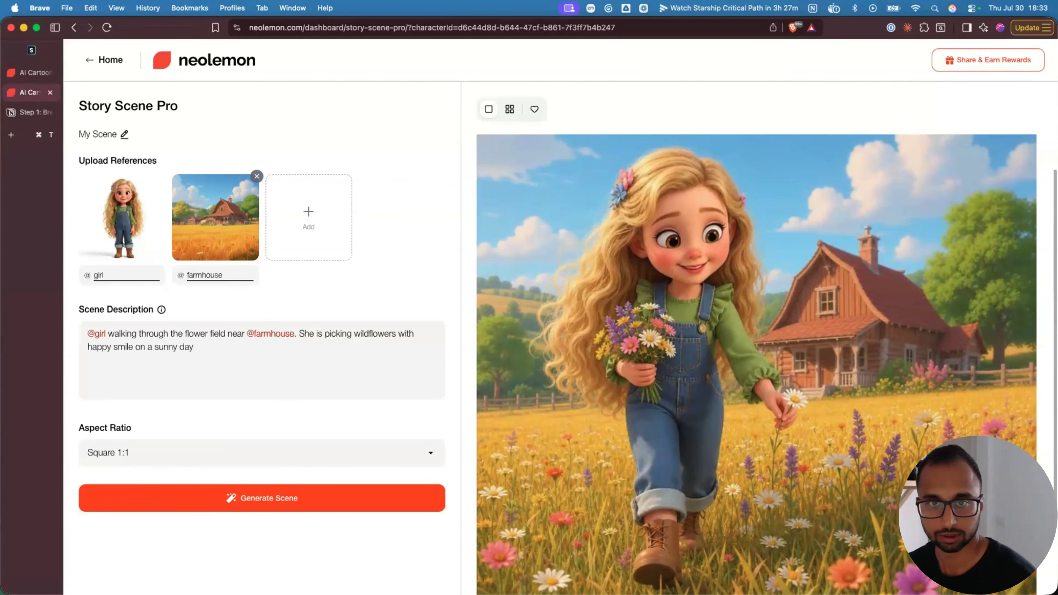
mouse_move(624, 335)
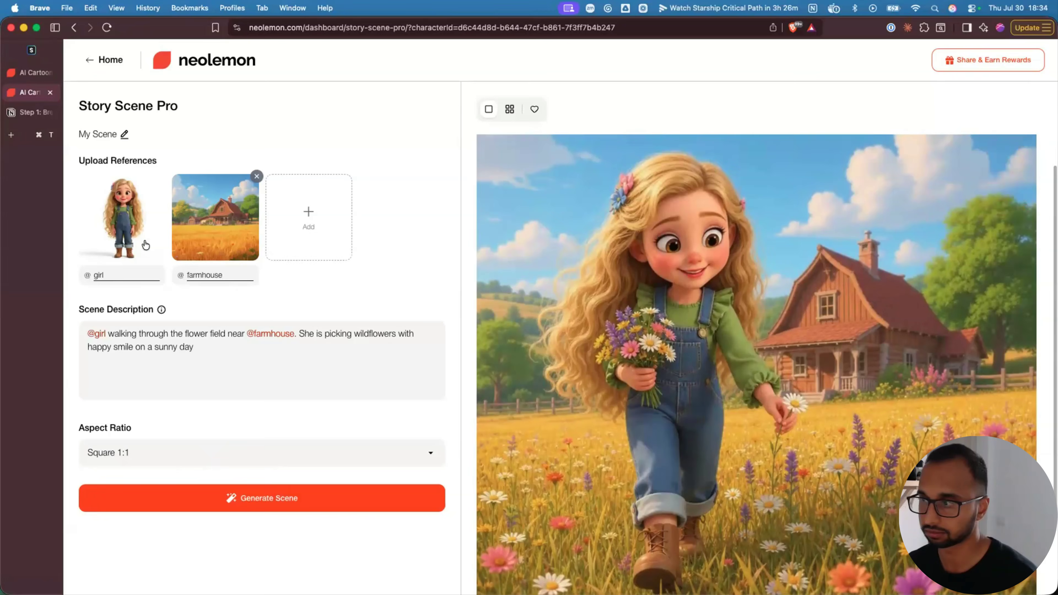
mouse_move(650, 354)
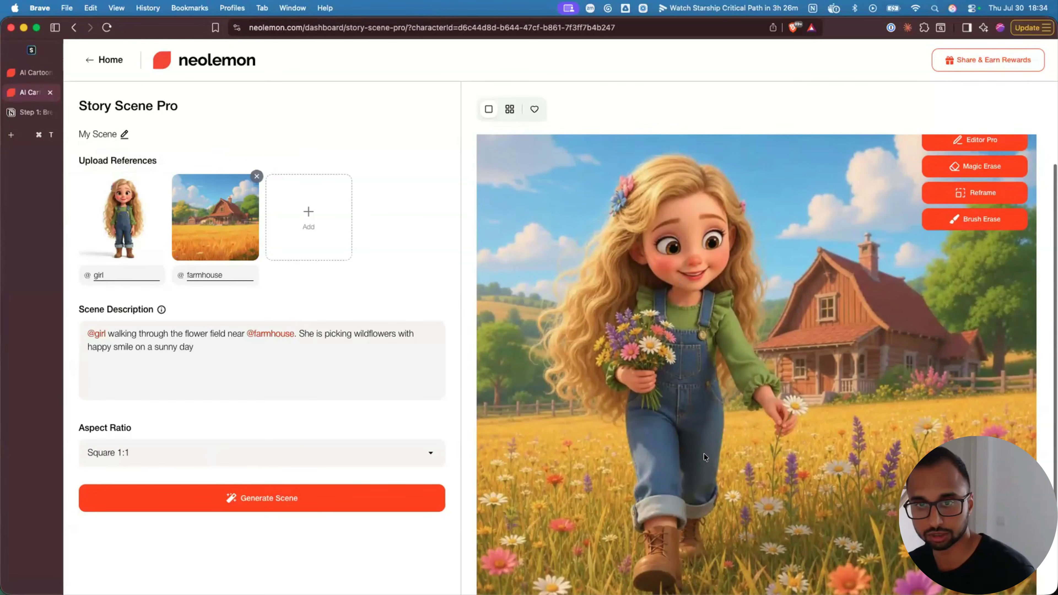
scroll(702, 461, "down", 2)
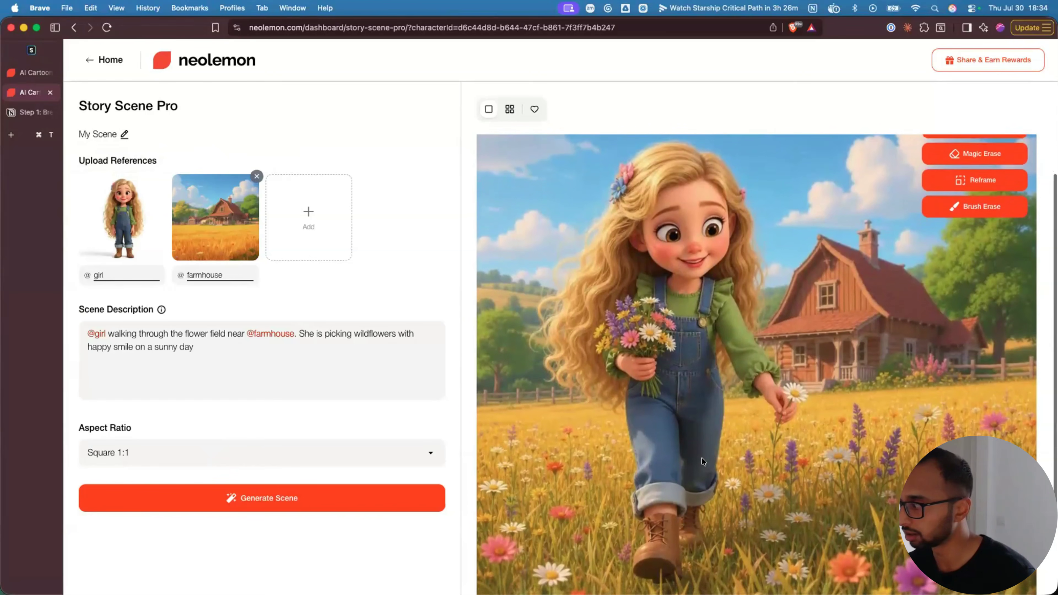
scroll(760, 480, "down", 3)
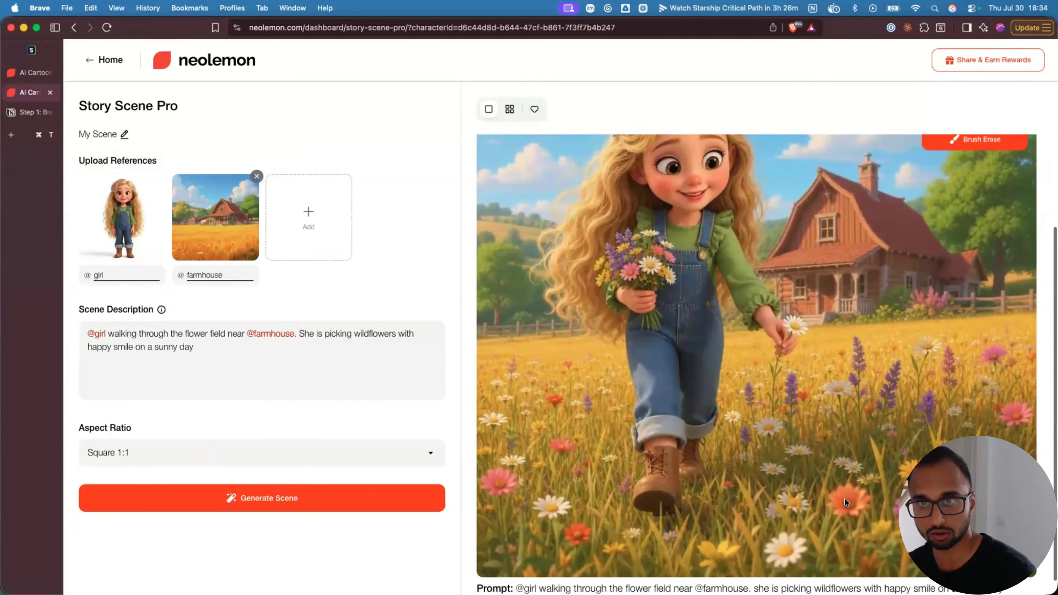
scroll(844, 498, "up", 2)
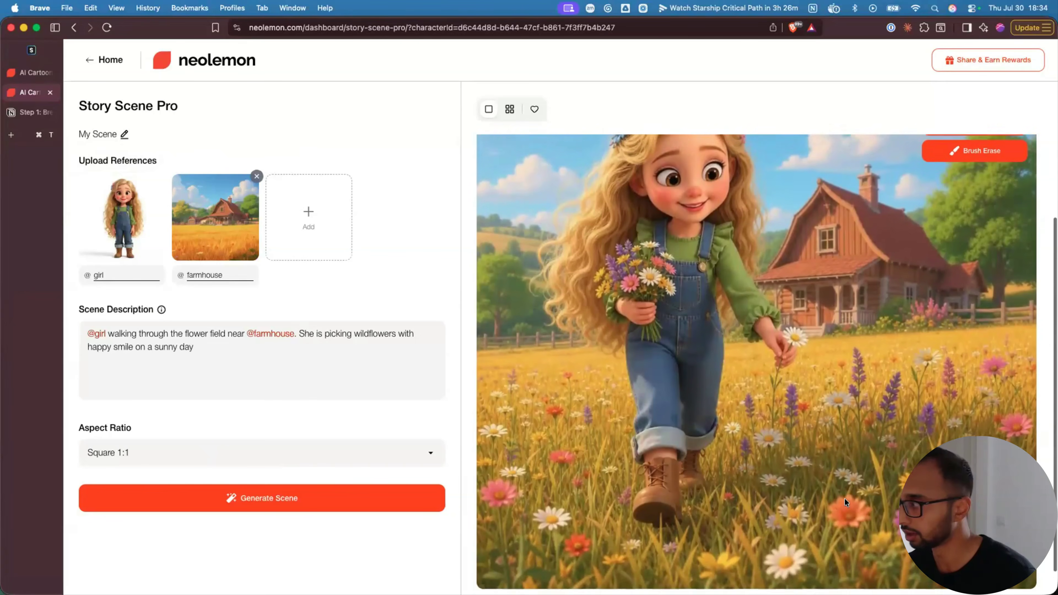
scroll(843, 498, "up", 2)
scroll(832, 494, "up", 3)
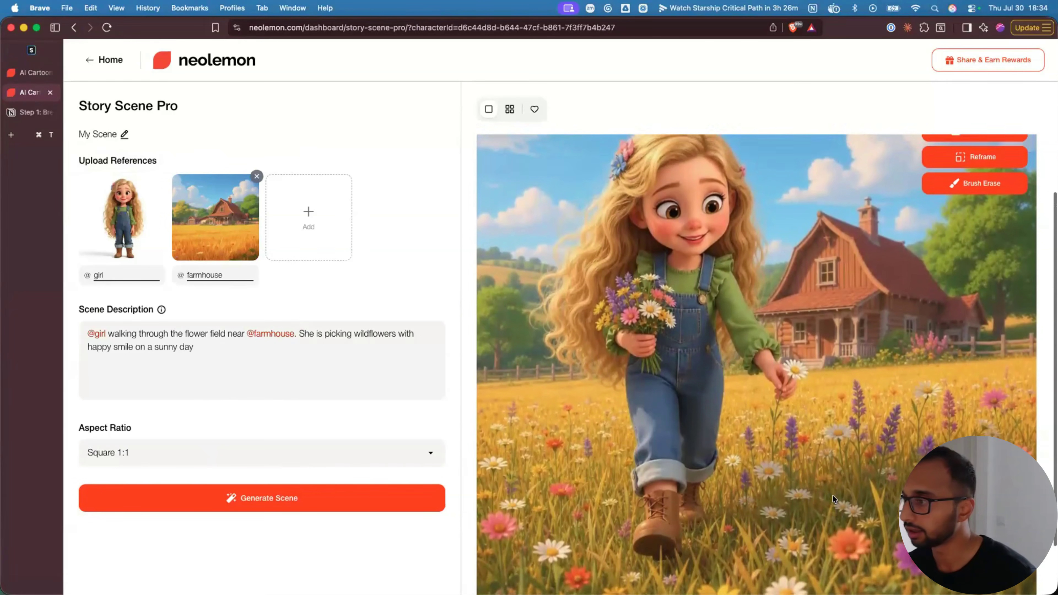
triple_click(196, 346)
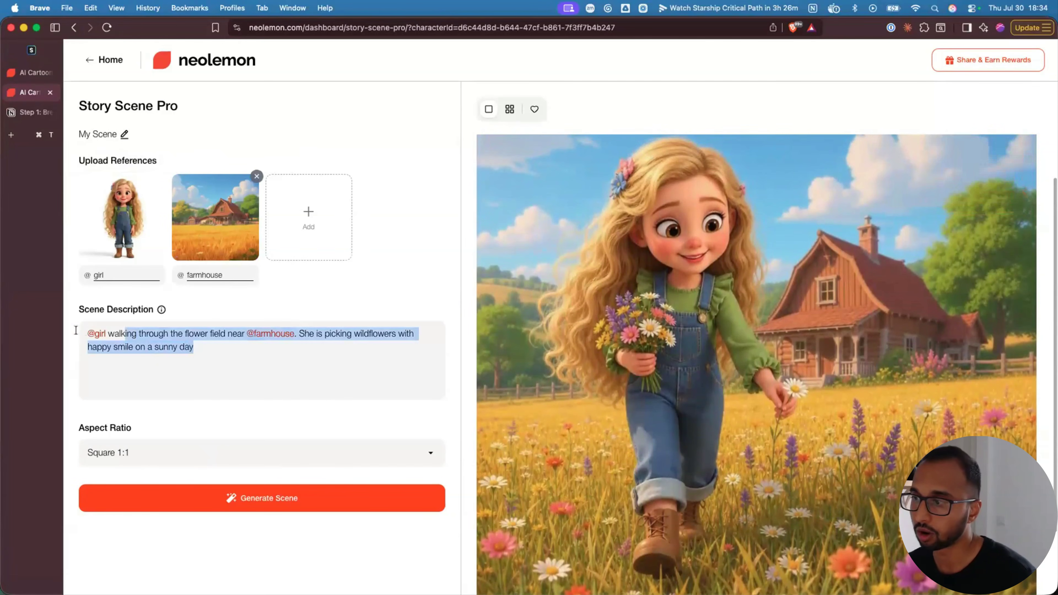
left_click(207, 348)
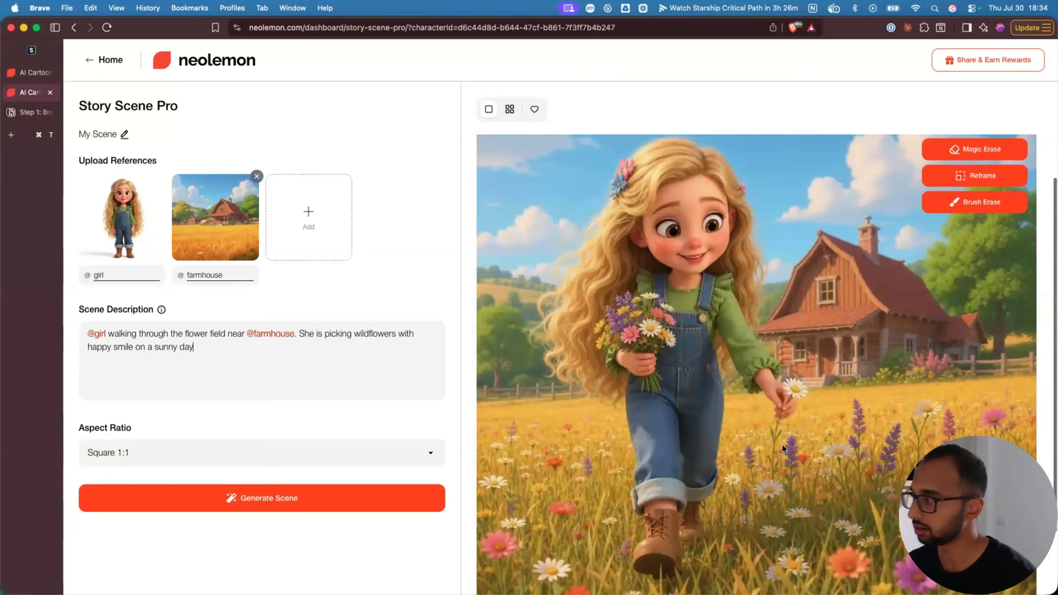
scroll(782, 446, "up", 2)
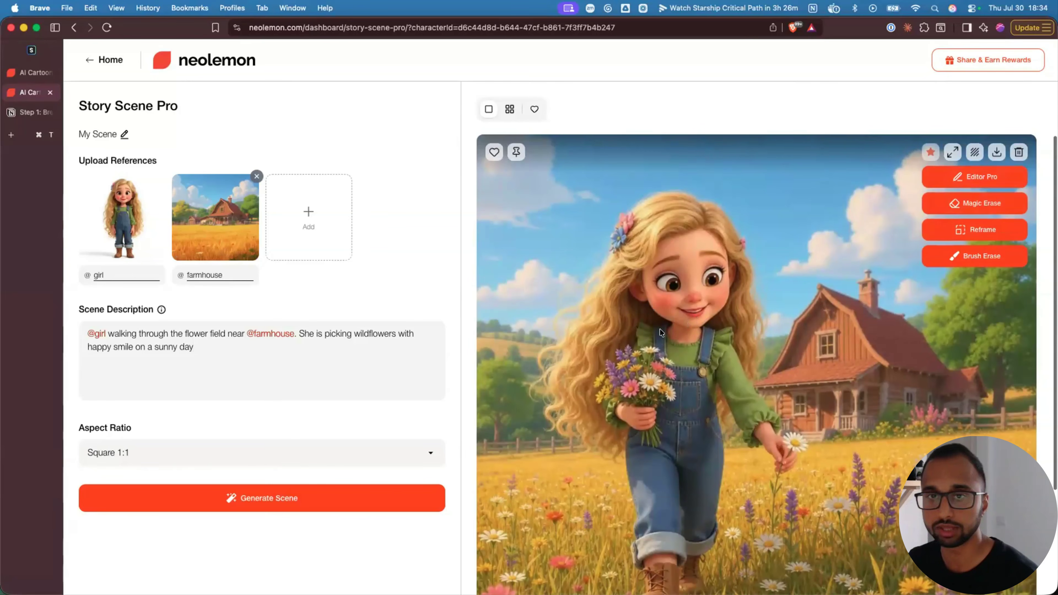
- Ask Editor Pro to have the girl walk forward and kneel to inspect a puppy's paw prints
left_click(974, 180)
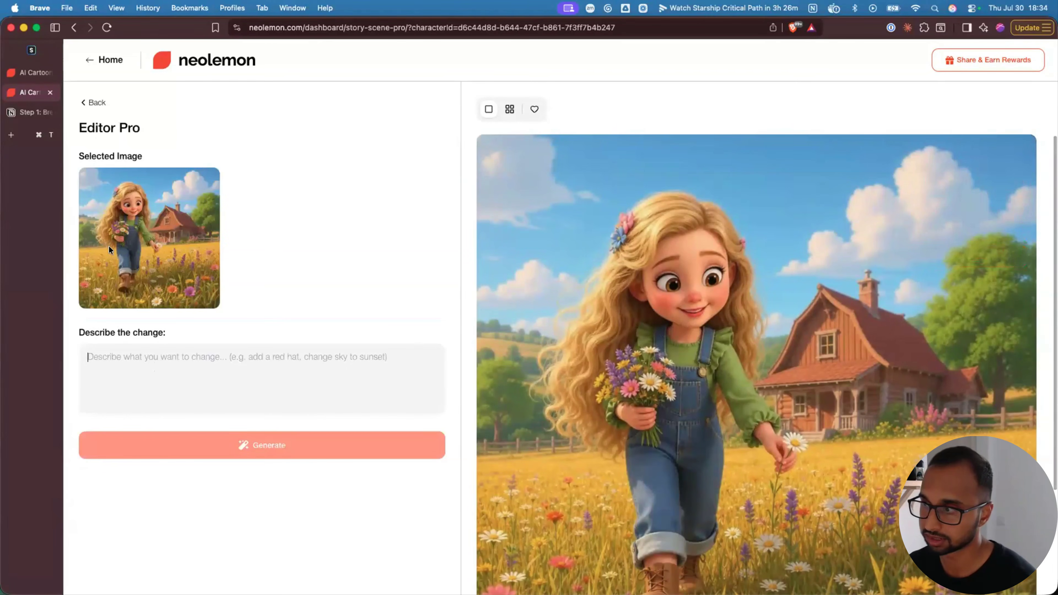
left_click_drag(79, 336, 165, 334)
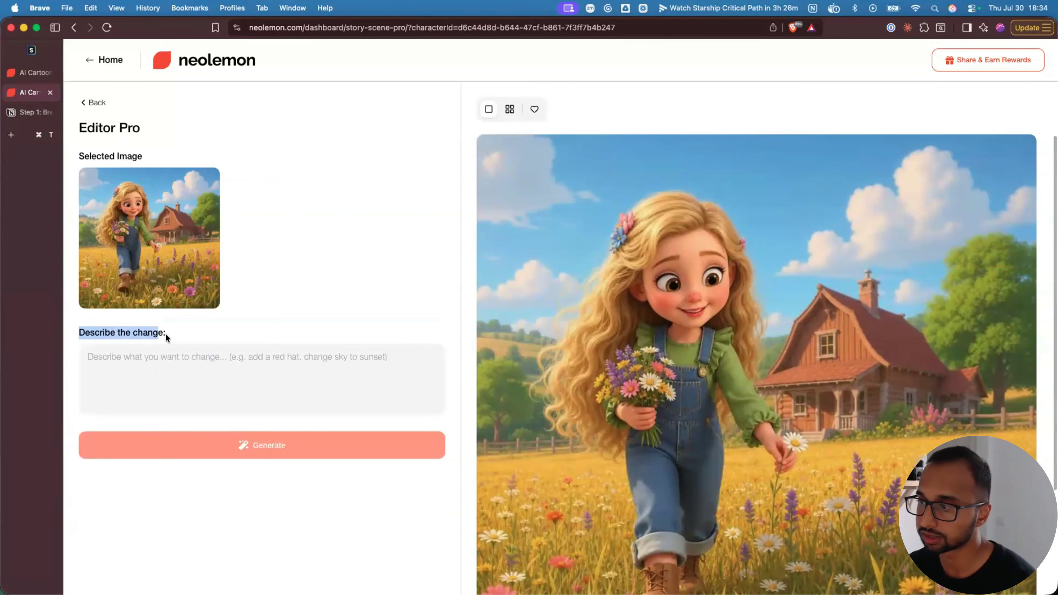
left_click(154, 358)
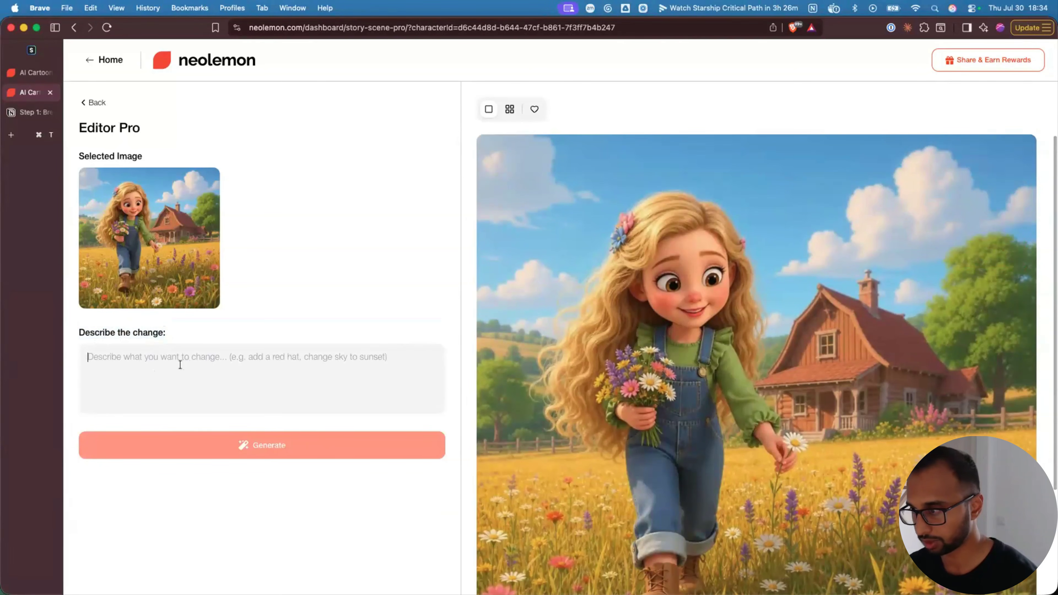
type("The girl walks further to the front and discovers the paw prints of a small puppy. With a curious expression, she kneels to investigate the paw prints. Keep everything else exactly the same as in original scene. Keep the same art style as original image.")
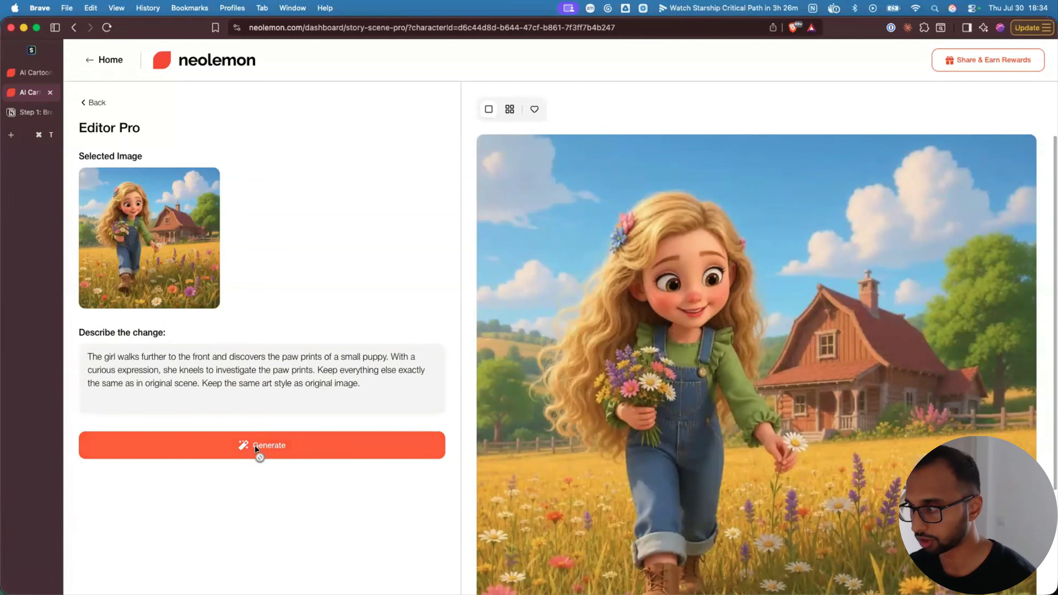
left_click(254, 445)
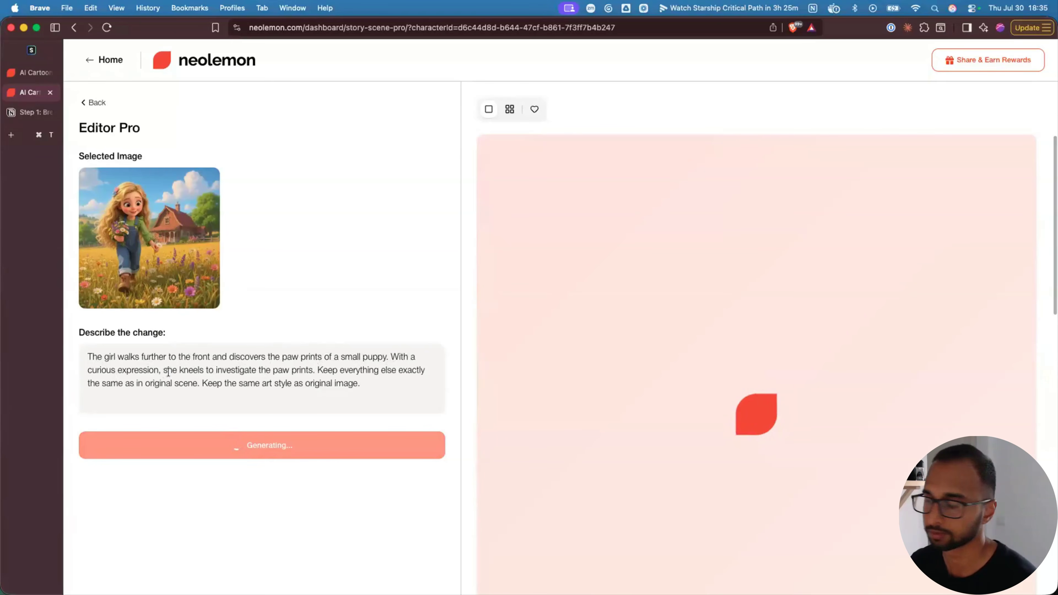
- Review the edit of the girl kneeling and pointing at paw prints, then return to Story Scene Pro
scroll(505, 403, "down", 2)
scroll(504, 404, "down", 1)
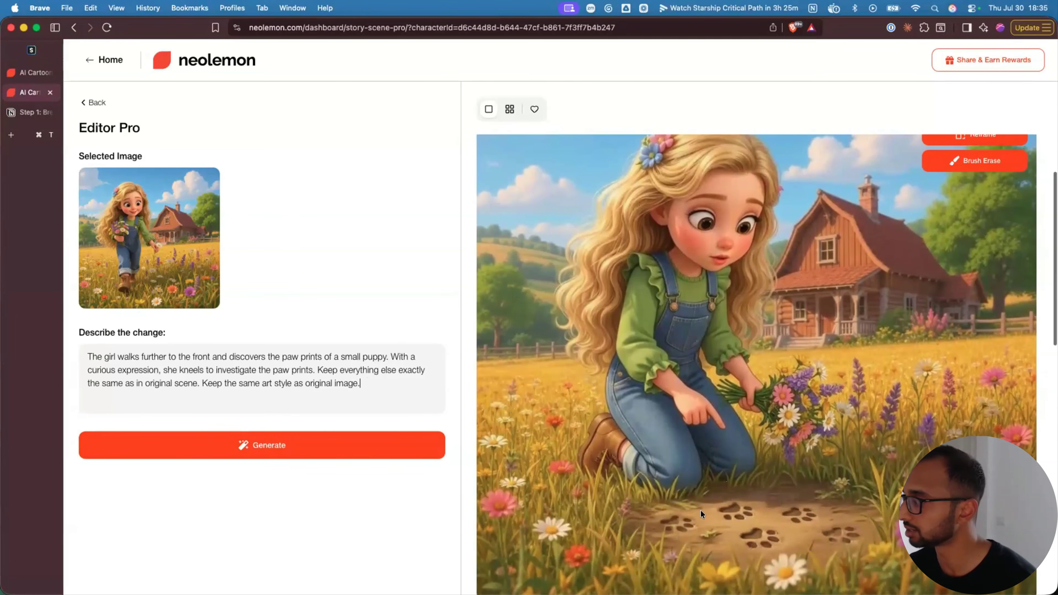
scroll(820, 522, "up", 10)
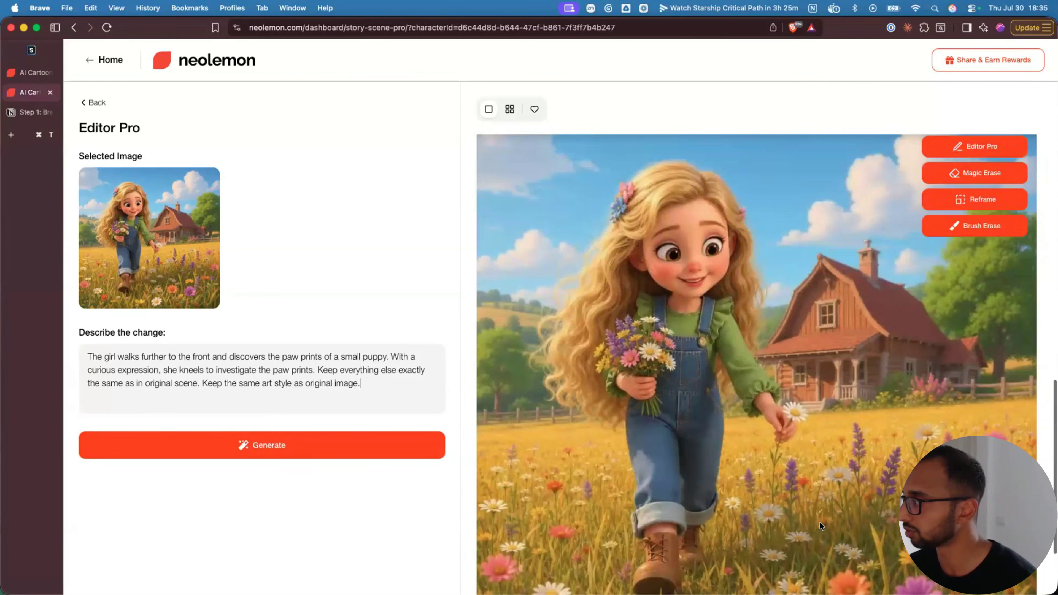
scroll(819, 522, "down", 12)
scroll(819, 522, "up", 3)
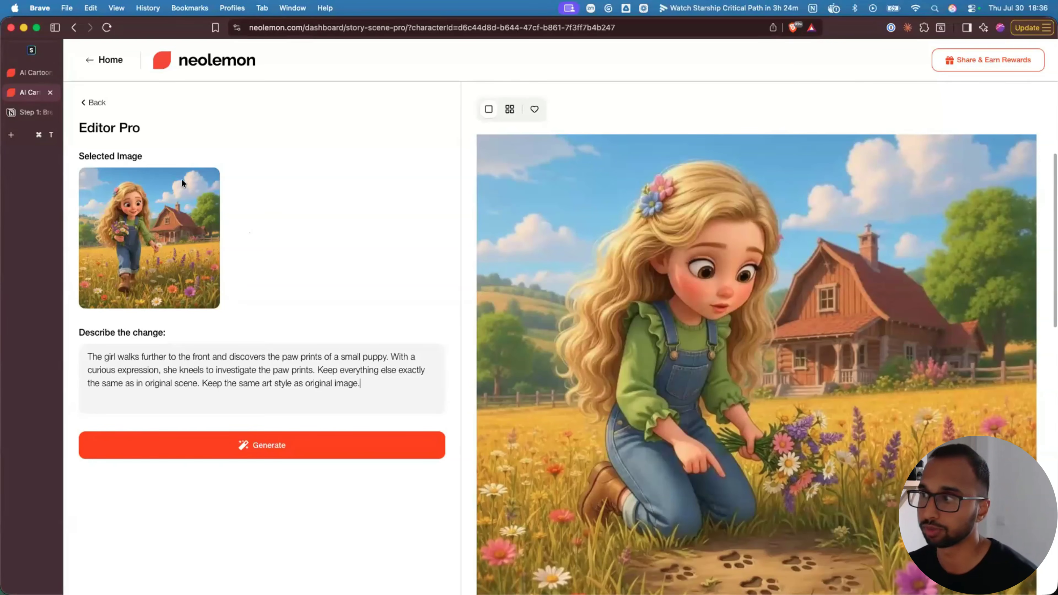
left_click(94, 104)
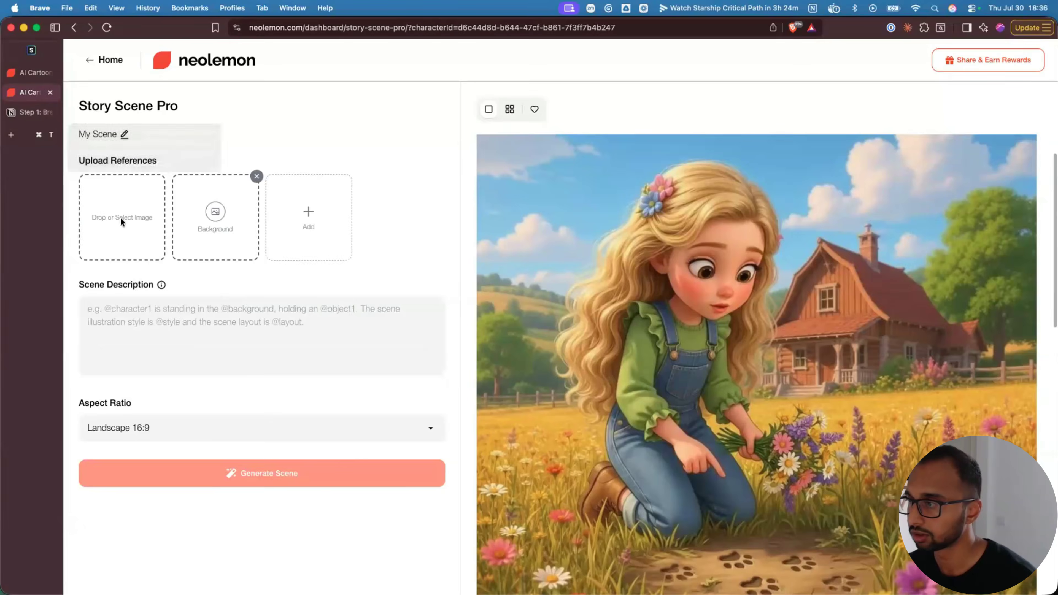
- Set the girl as the character reference and the farmhouse as the background reference
left_click(120, 217)
left_click(471, 239)
left_click(220, 224)
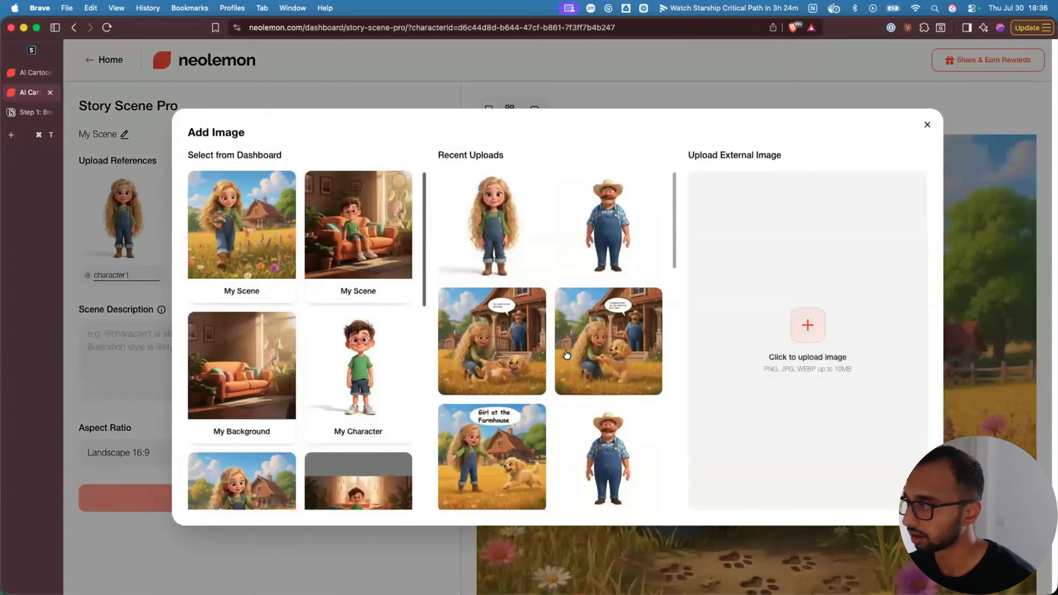
scroll(519, 421, "down", 2)
scroll(518, 420, "down", 3)
left_click(607, 366)
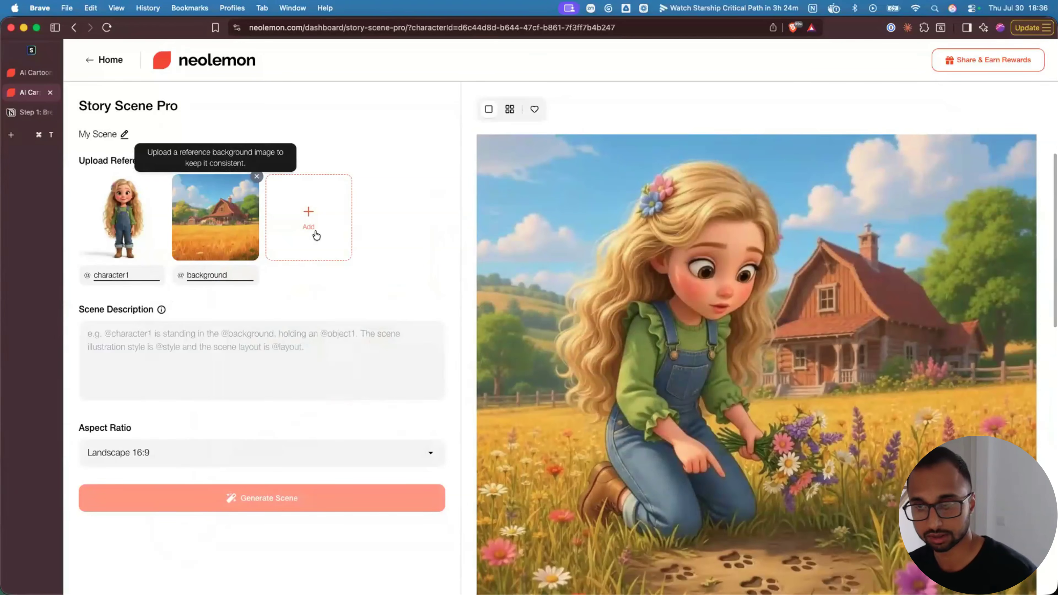
- Add a second character reference using the puppy image
left_click(316, 235)
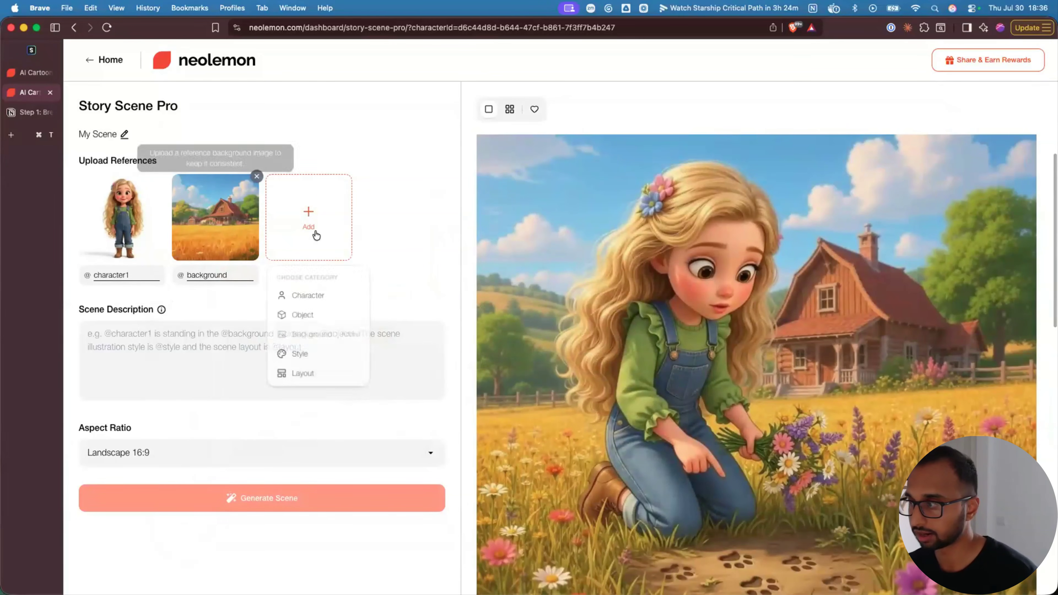
left_click(308, 296)
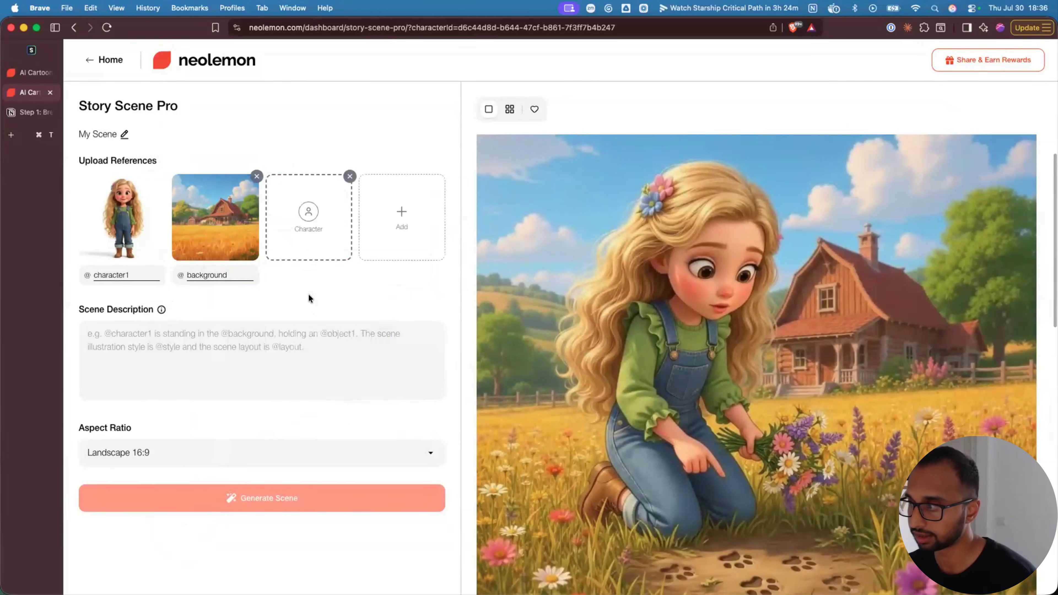
left_click(307, 219)
scroll(556, 336, "down", 5)
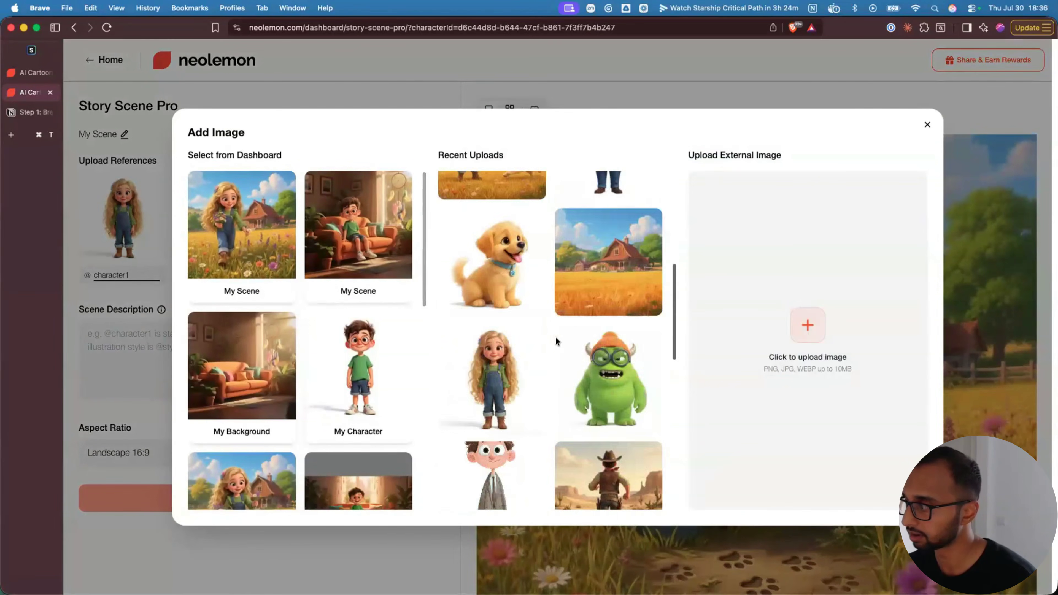
scroll(556, 337, "down", 3)
scroll(556, 335, "up", 4)
left_click(505, 212)
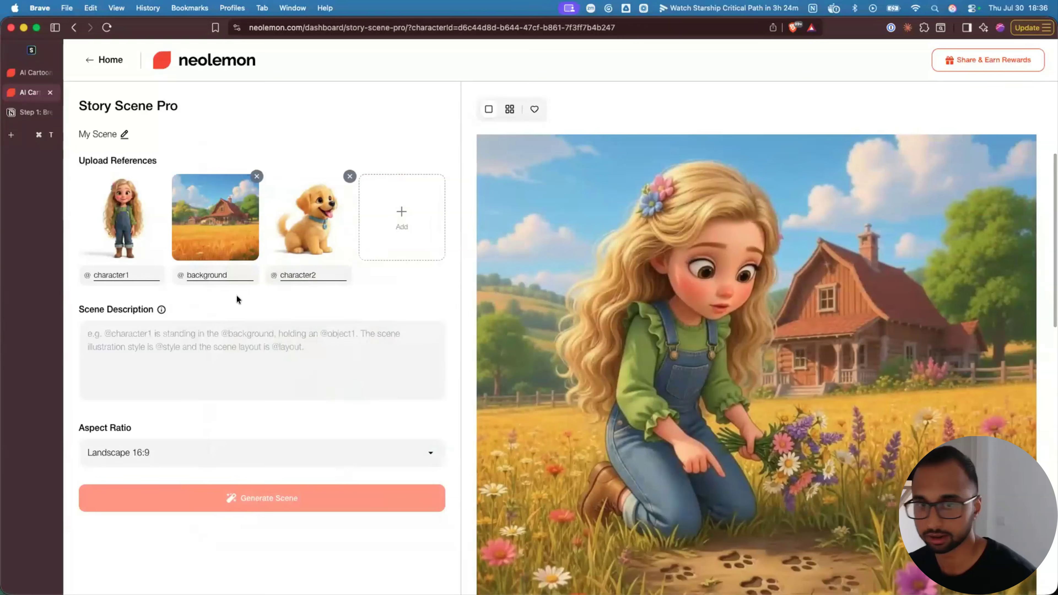
- Label the three references girl, farmhouse and dog
double_click(119, 276)
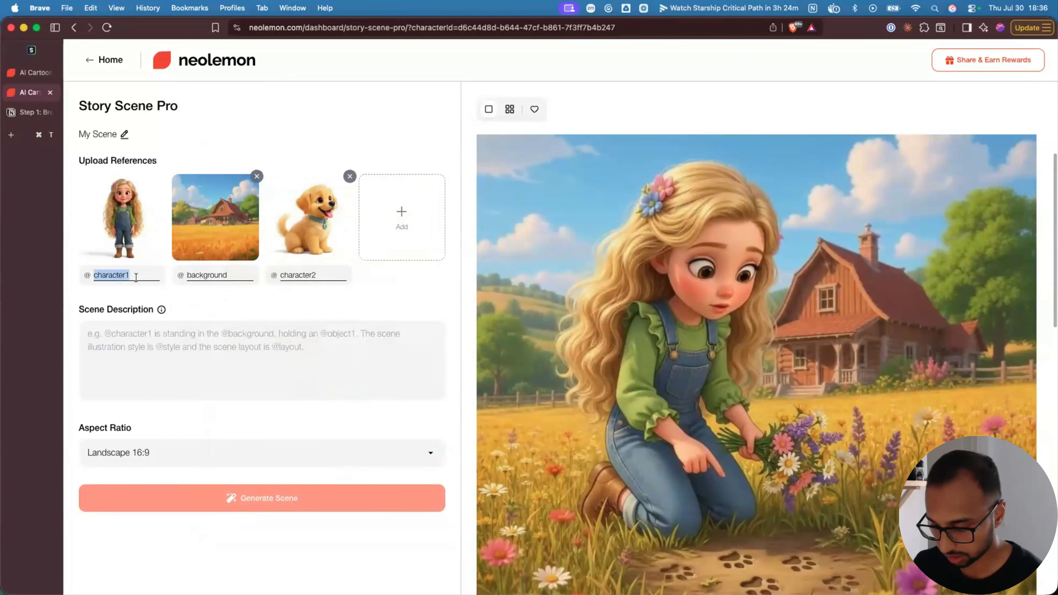
type("girl")
double_click(210, 275)
type("farmhou")
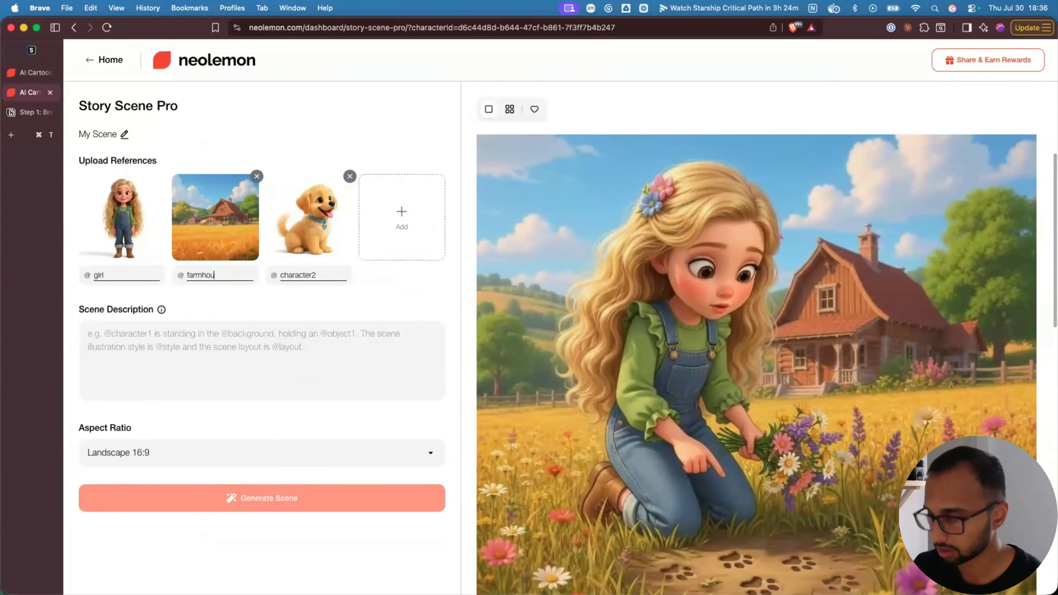
type("se")
double_click(297, 276)
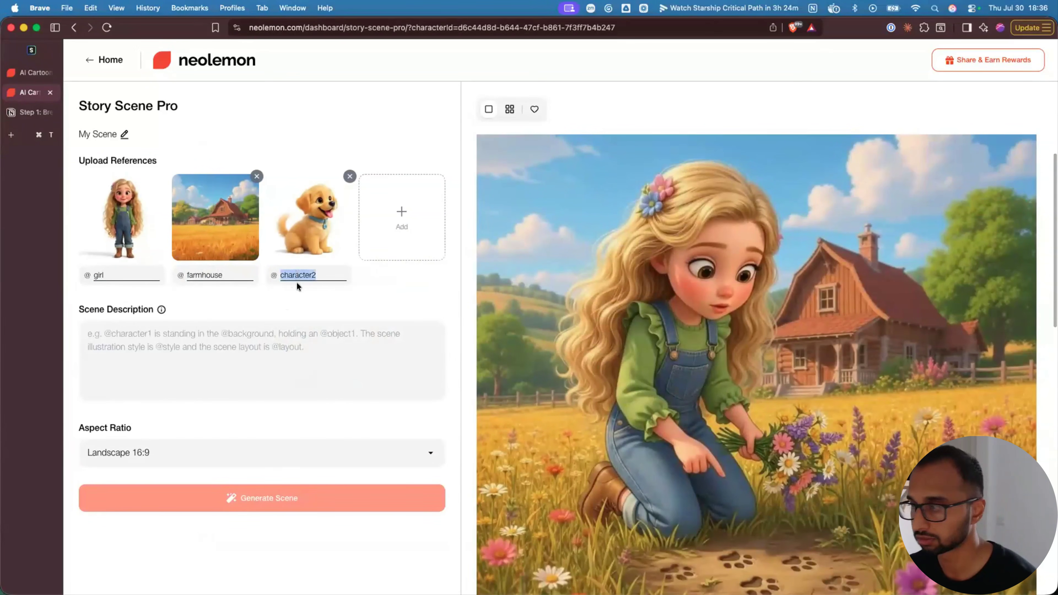
type("dog")
left_click(240, 350)
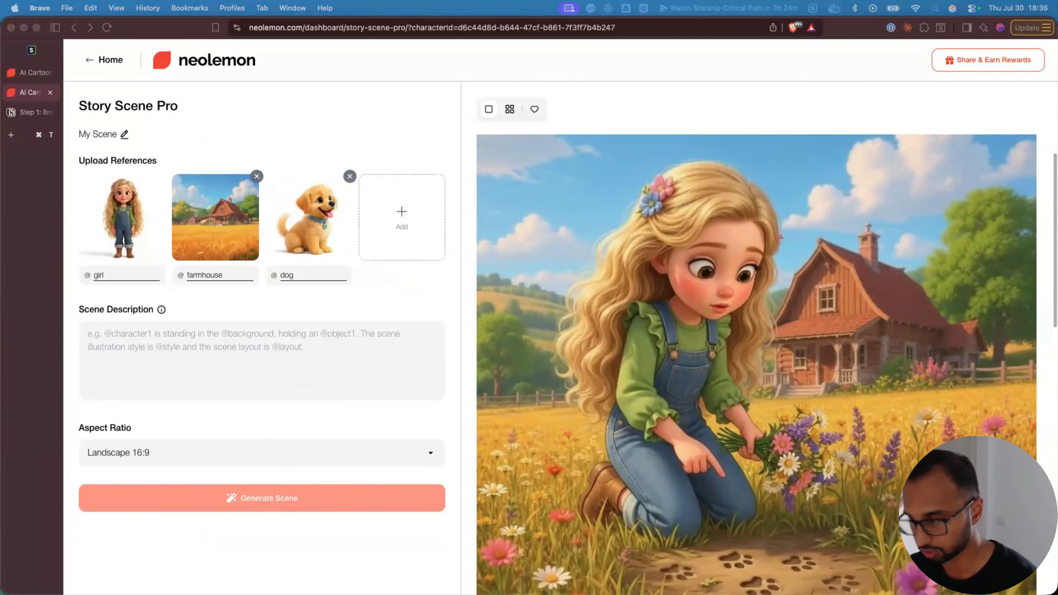
left_click(151, 342)
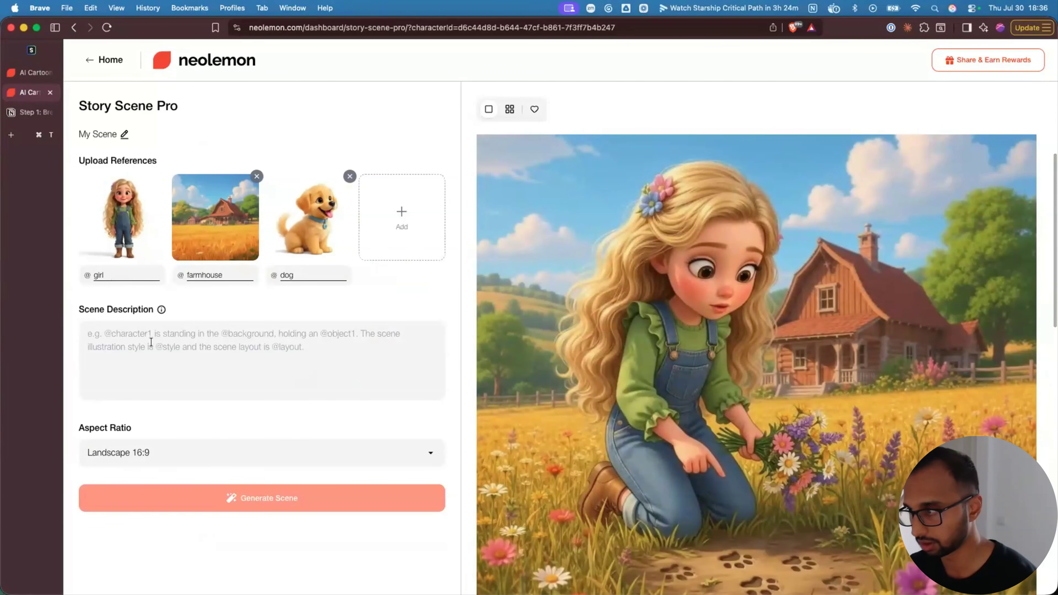
type("@girl is standing in front the @farmhouse and smiling with excitement @dog running happily toward @girl, tail wagging")
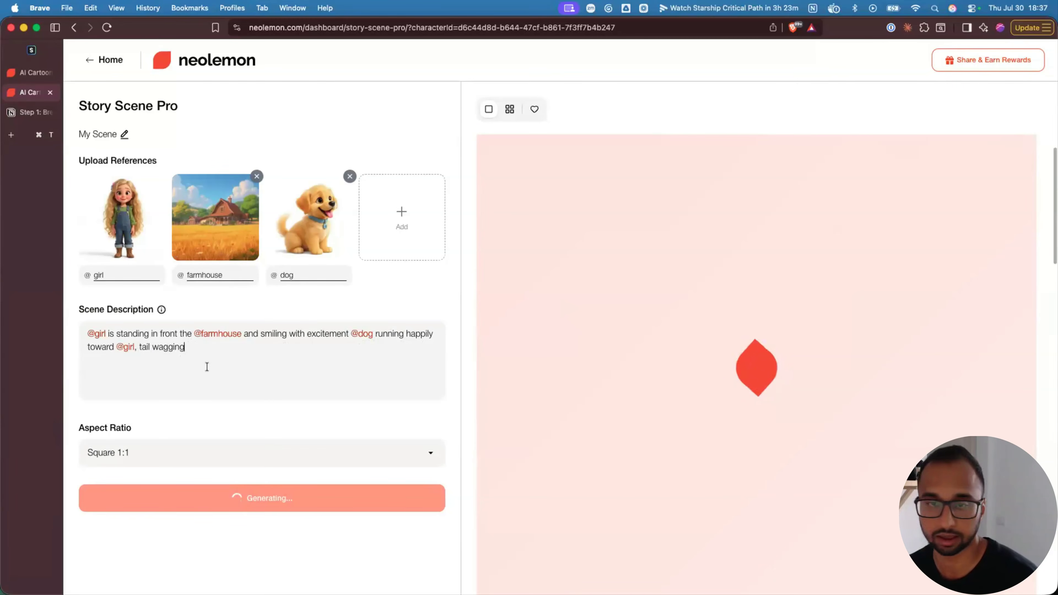
left_click(394, 222)
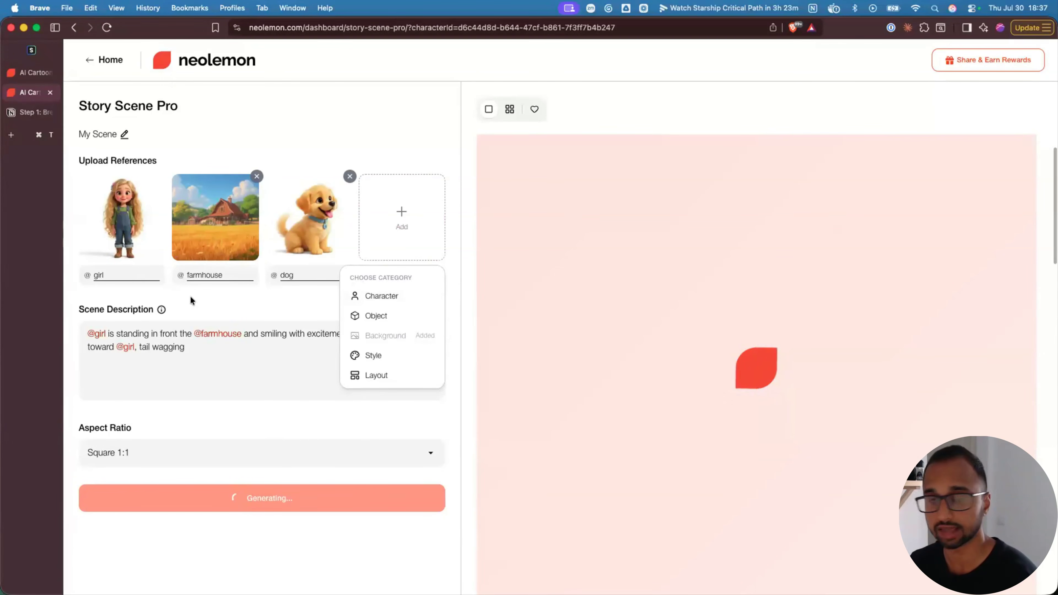
- Add and then remove an empty Character slot and an empty Object slot
left_click(374, 295)
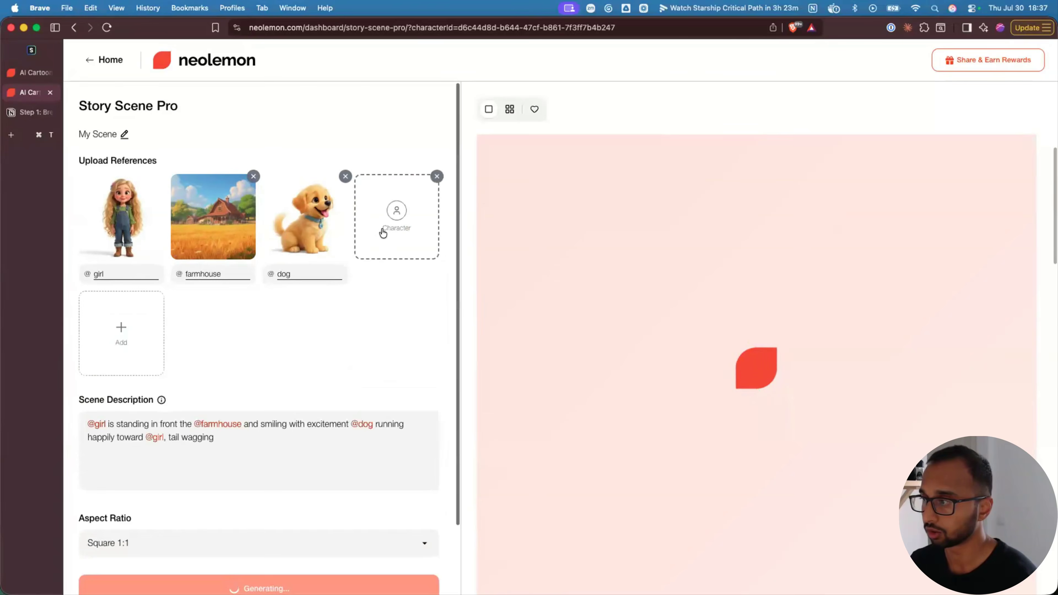
left_click(436, 176)
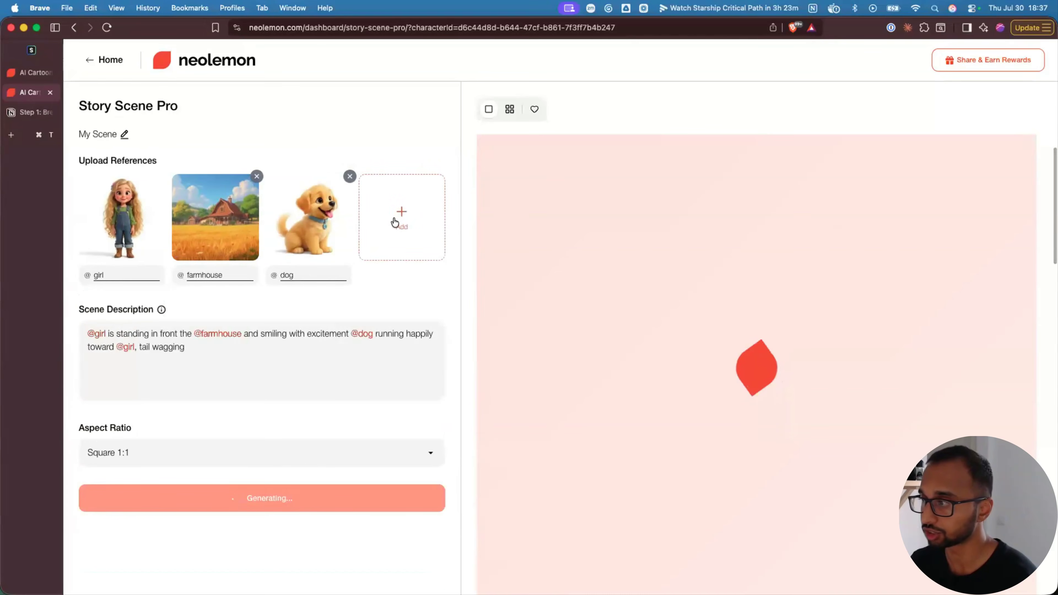
left_click(400, 215)
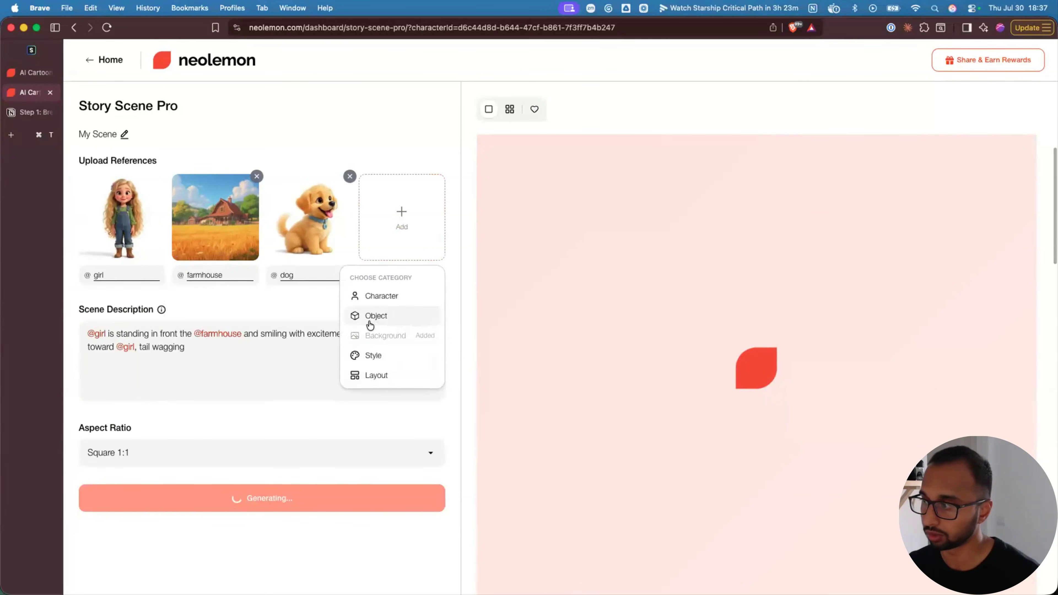
left_click(375, 324)
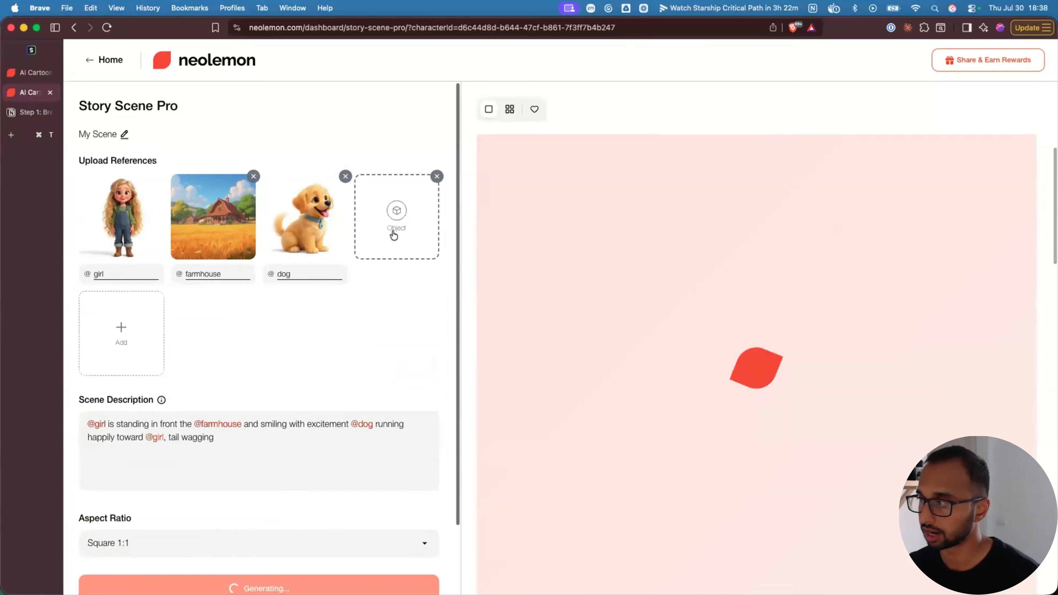
left_click(396, 225)
scroll(507, 394, "down", 5)
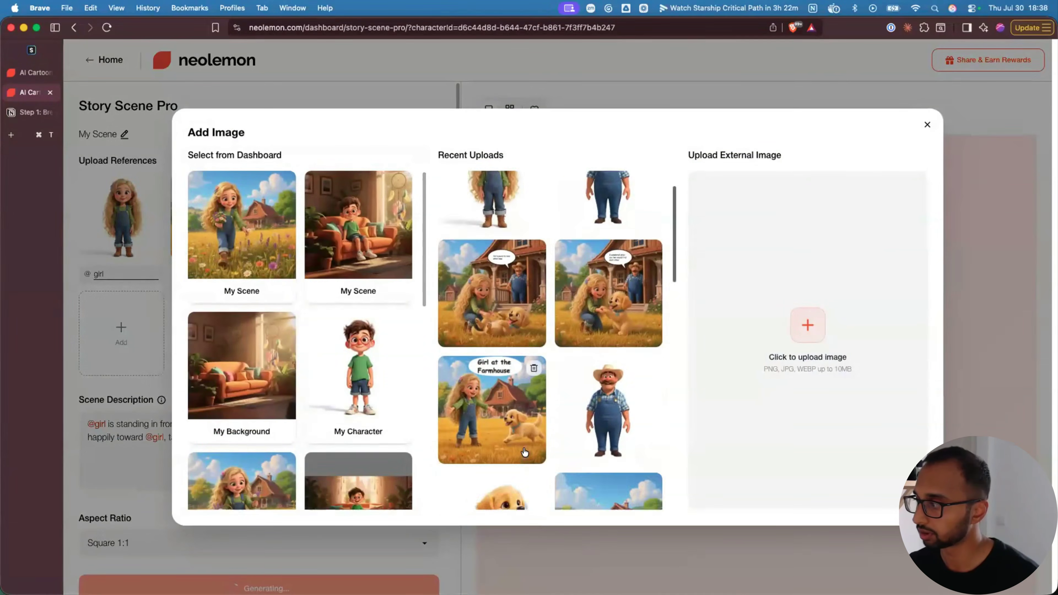
scroll(507, 395, "up", 3)
left_click(926, 124)
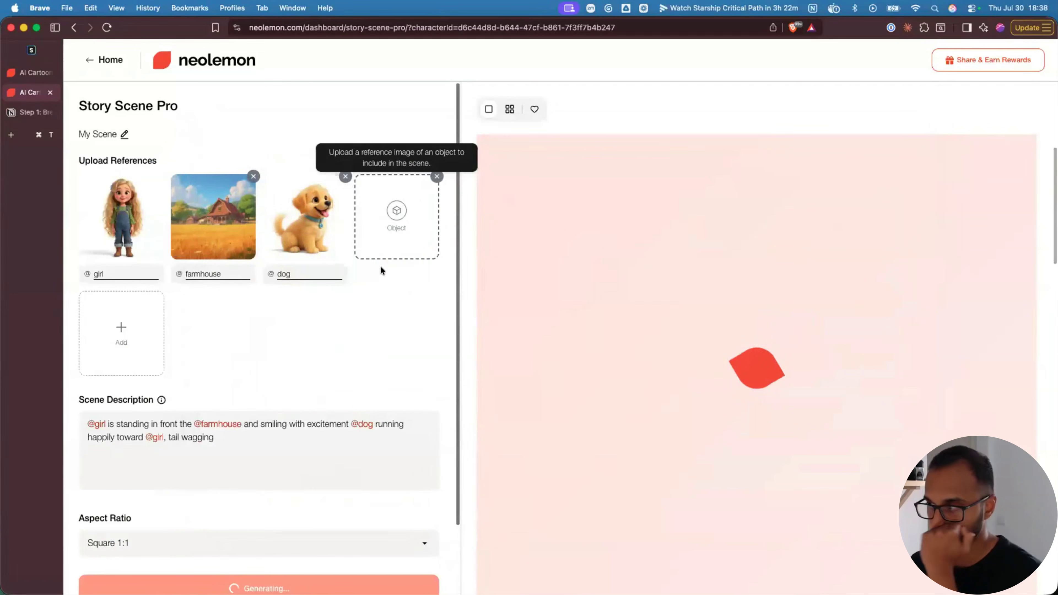
left_click(437, 179)
- Add and remove an empty Style slot while the square scene of the girl welcoming the puppy finishes
left_click(401, 216)
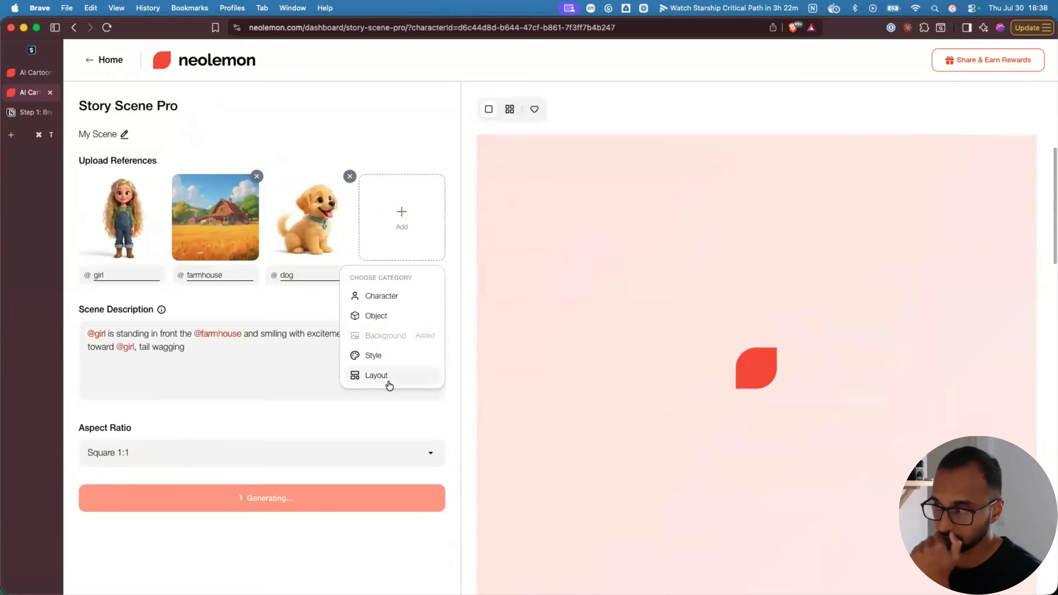
left_click(372, 357)
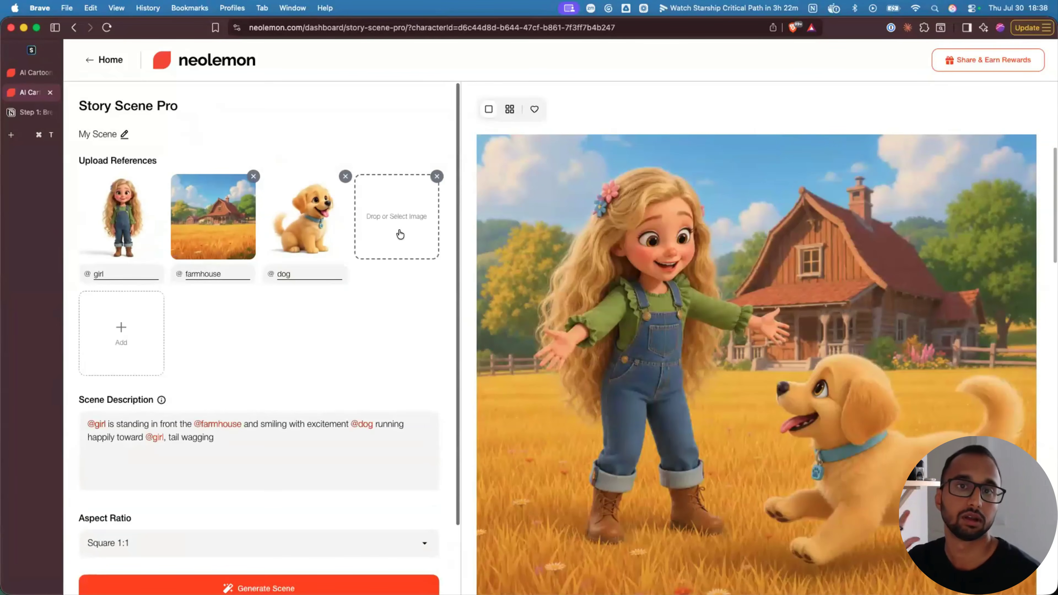
left_click(437, 176)
mouse_move(707, 366)
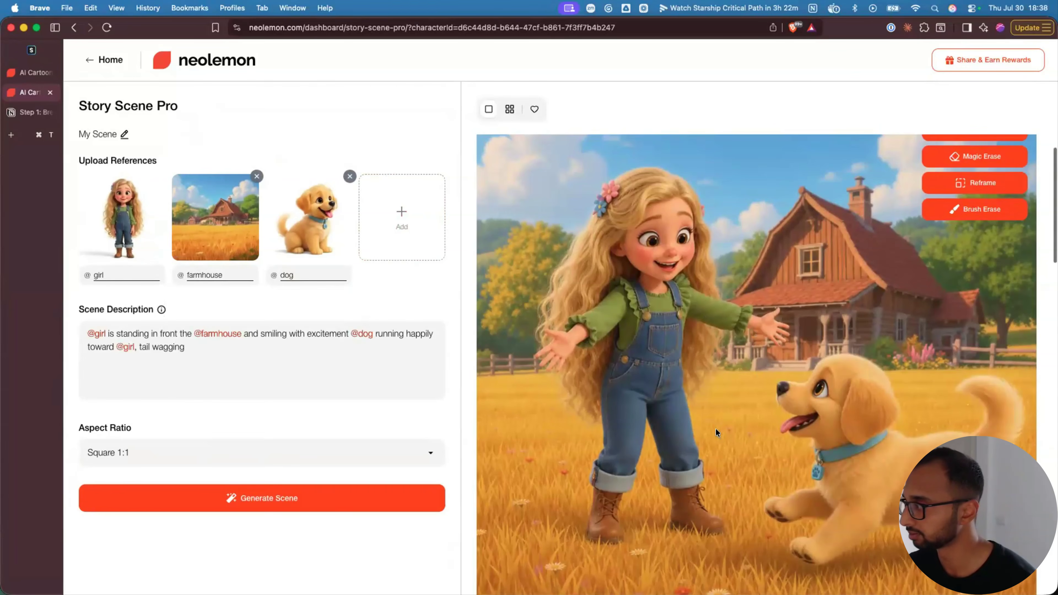
scroll(715, 428, "up", 1)
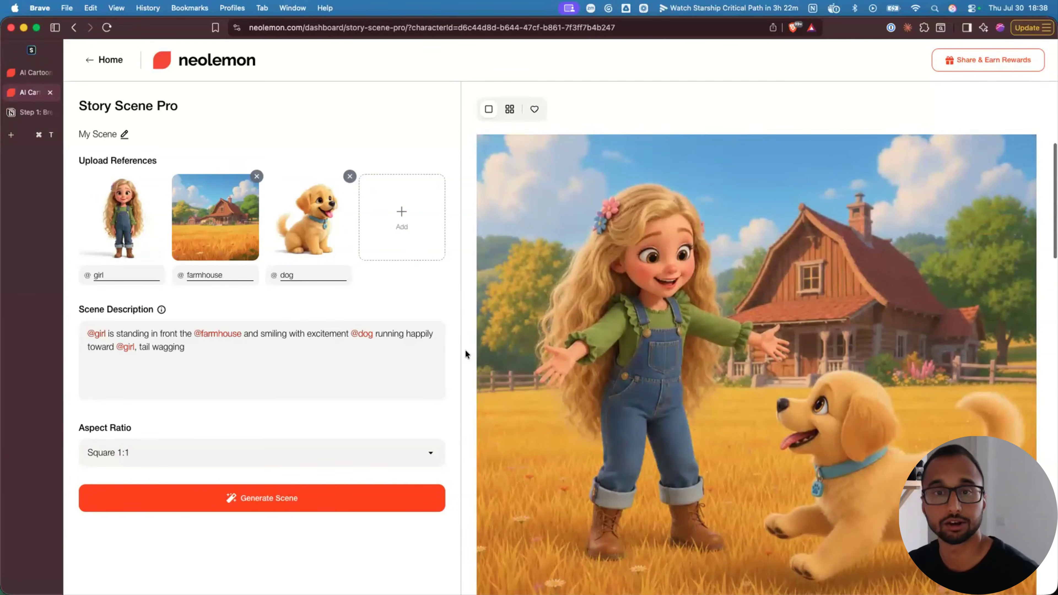
left_click(404, 216)
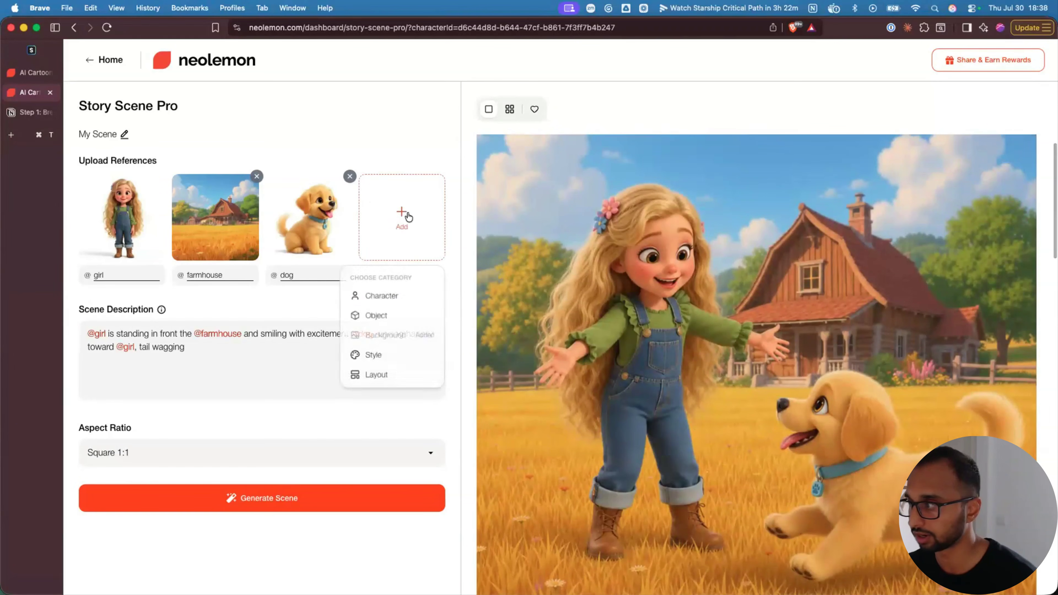
- Add the farmer from Recent Uploads as a fourth character reference named father
left_click(385, 296)
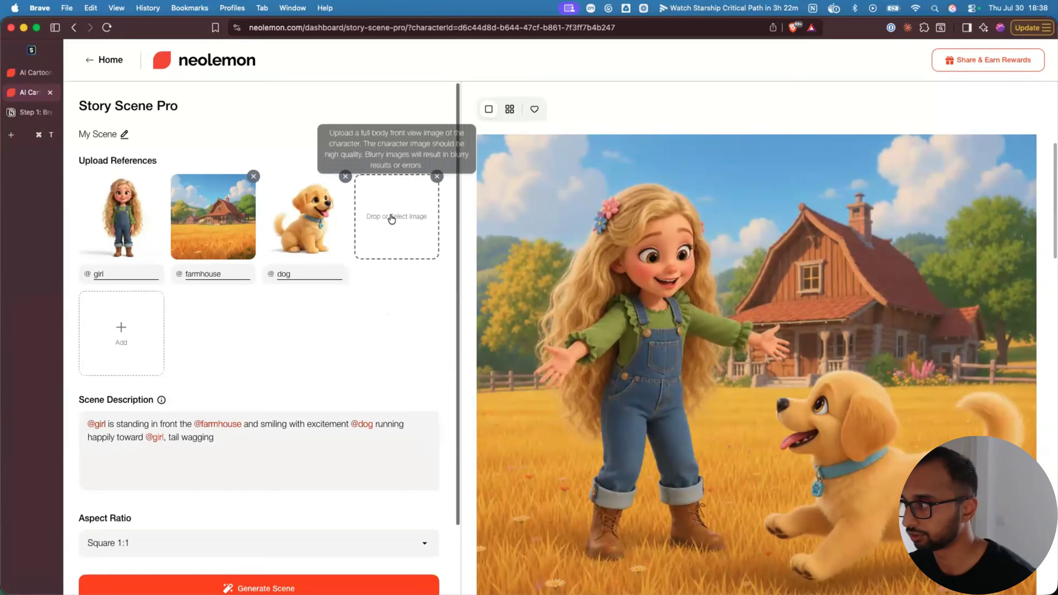
left_click(401, 217)
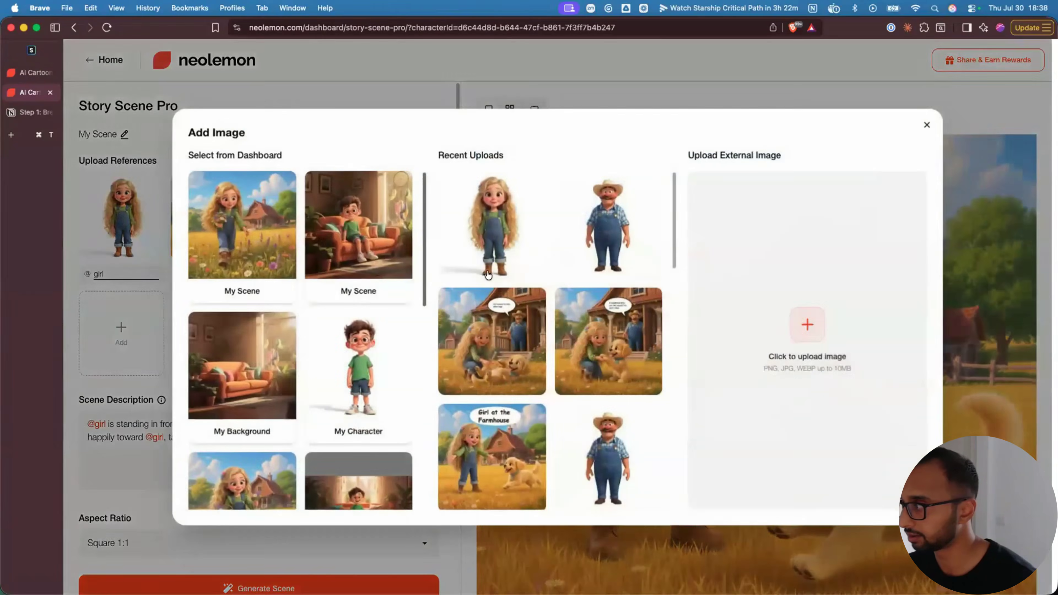
left_click(602, 235)
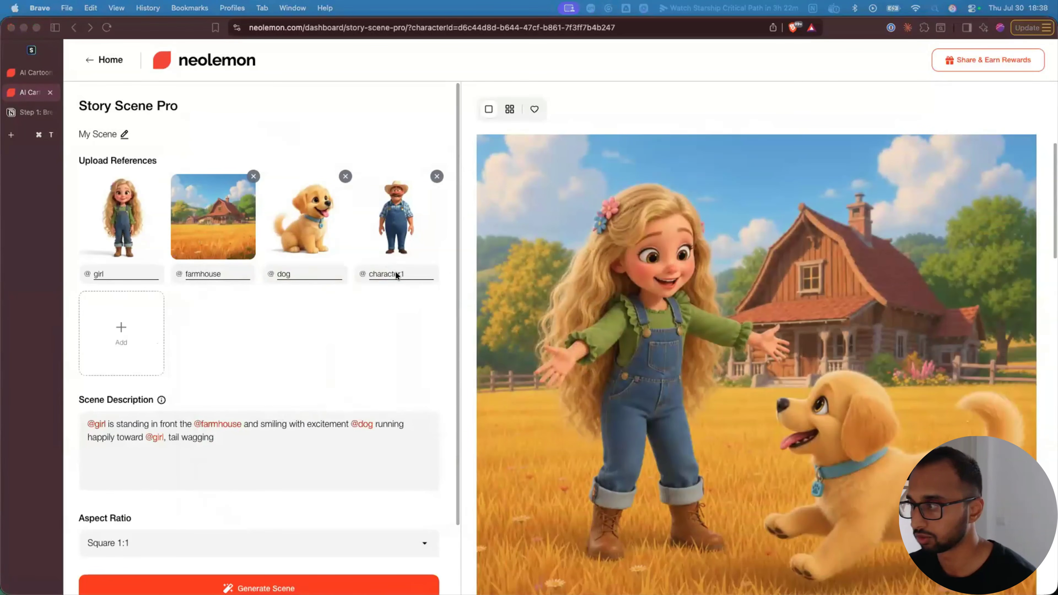
double_click(396, 275)
type("father")
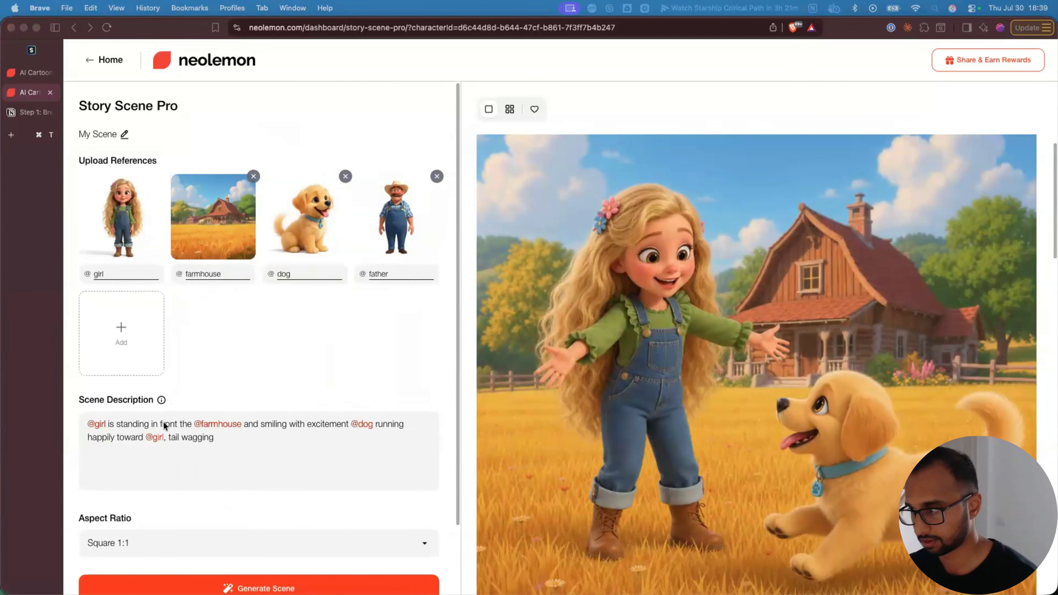
- Replace the scene description with one featuring the surprised father at the open farmhouse door
triple_click(169, 424)
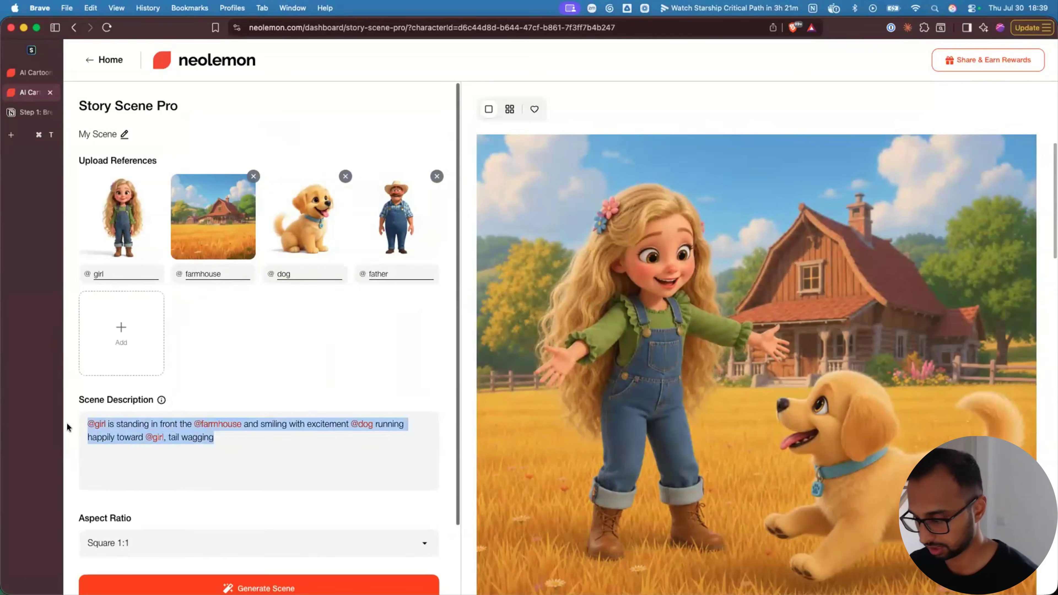
key("BackSpace")
type("@girl is playing with the @dog in front of the @farmhouse, while the @father is standing behind them at the entrance of the farmhouse door which is now open. The @father has a surprised expression.")
scroll(258, 581, "down", 2)
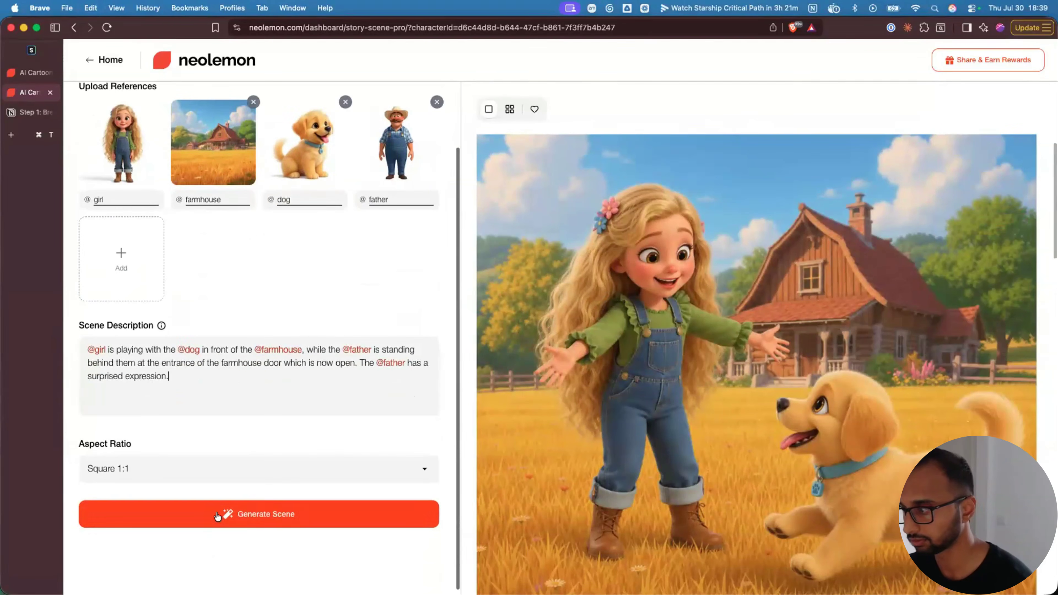
- Generate and review the square scene of the girl playing tug with the puppy as the surprised father watches
left_click(258, 534)
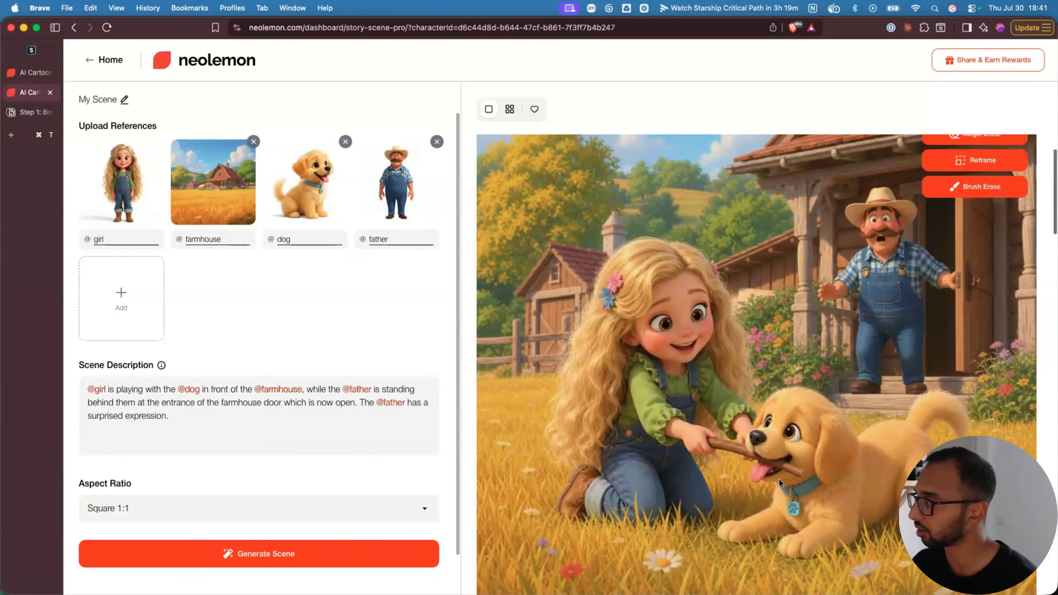
scroll(957, 208, "up", 2)
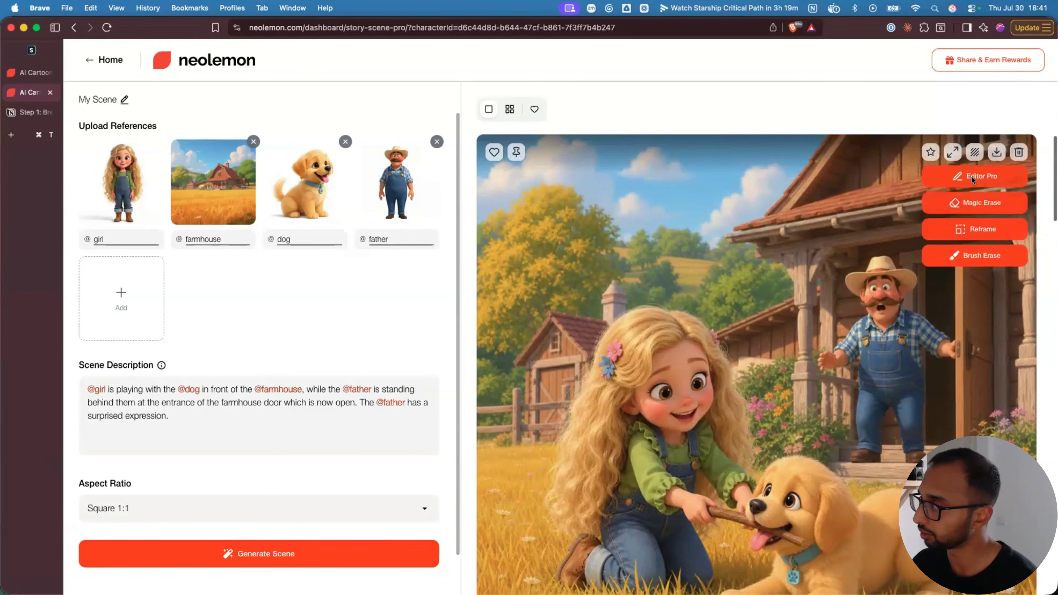
scroll(725, 421, "down", 5)
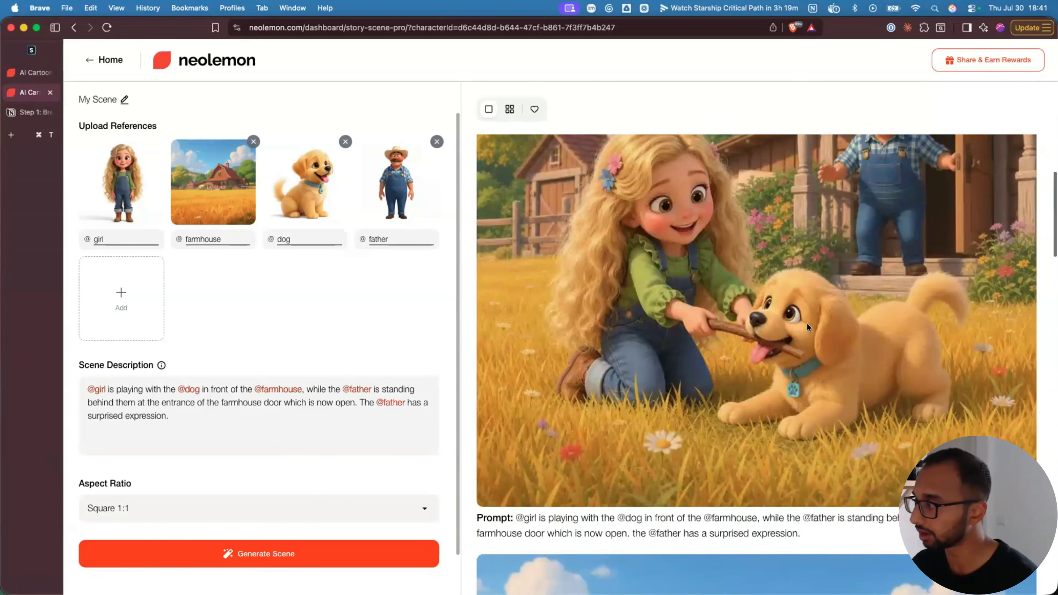
scroll(761, 346, "up", 2)
scroll(761, 346, "up", 2)
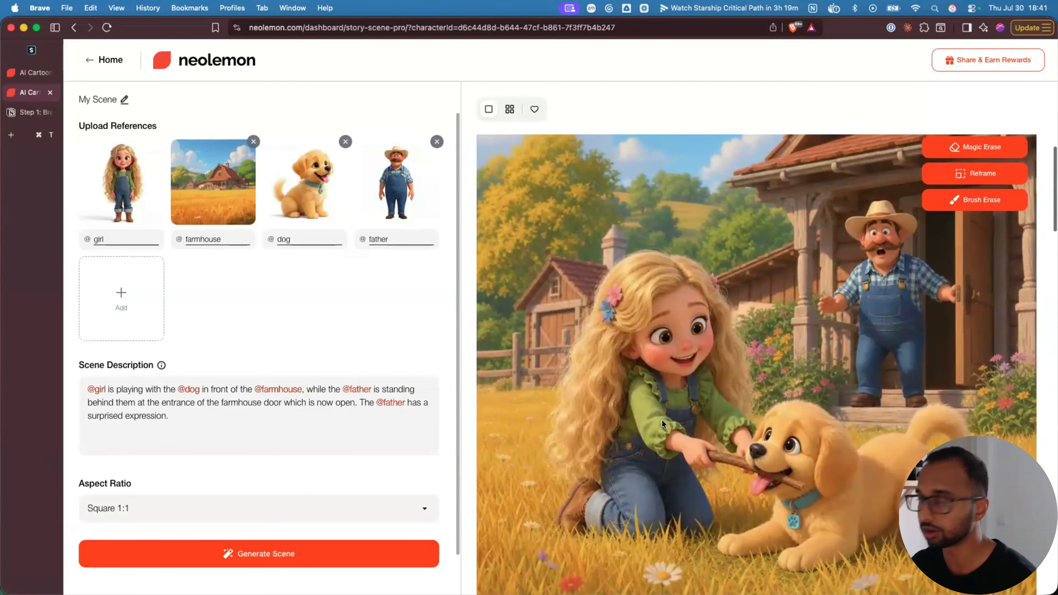
scroll(735, 419, "up", 2)
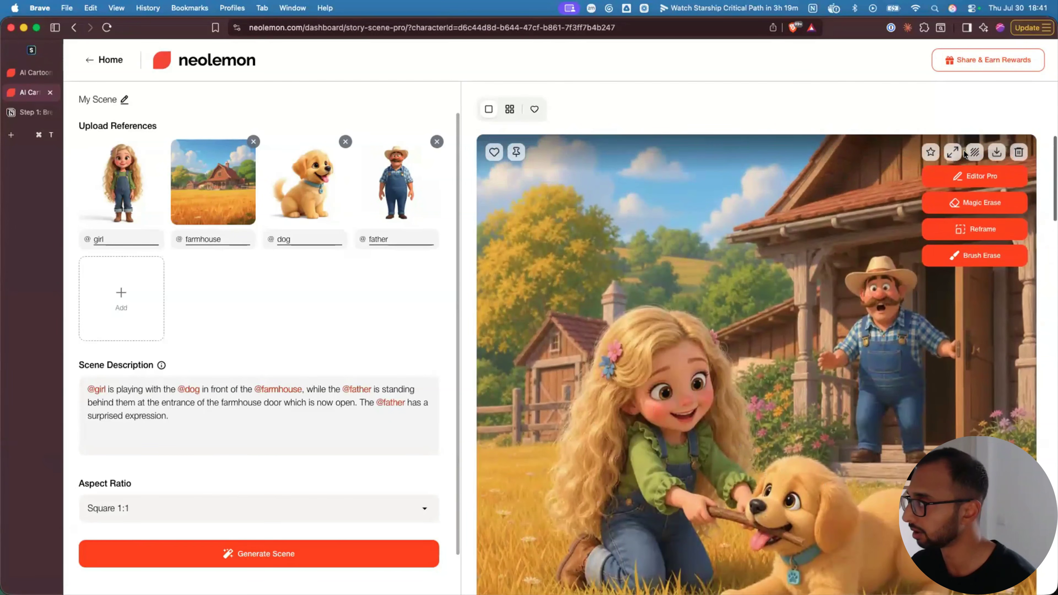
- Ask Editor Pro for the father smiling and the girl tickling the dog on its back
left_click(957, 179)
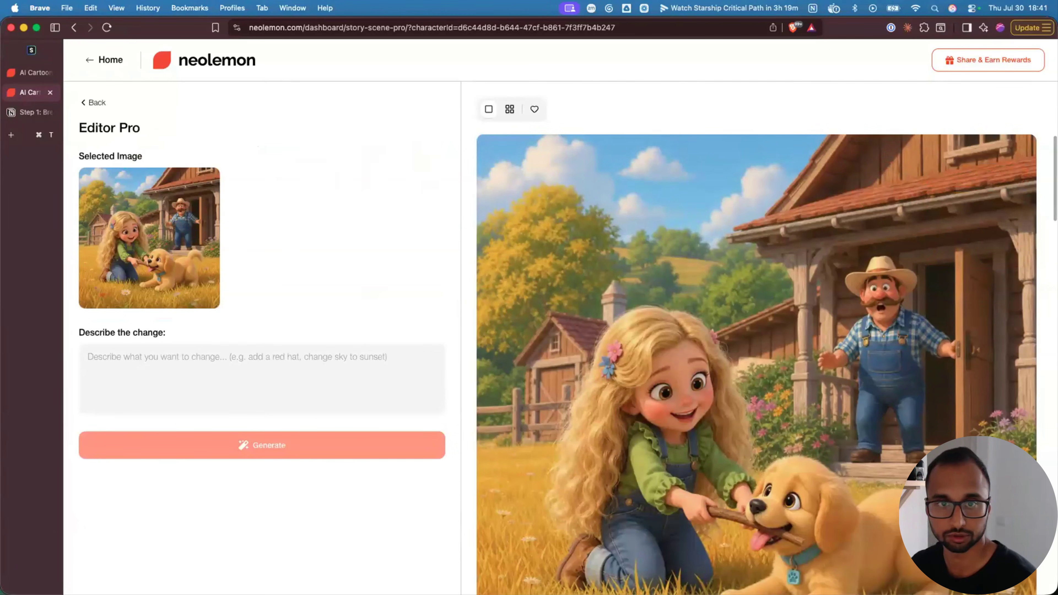
left_click(140, 356)
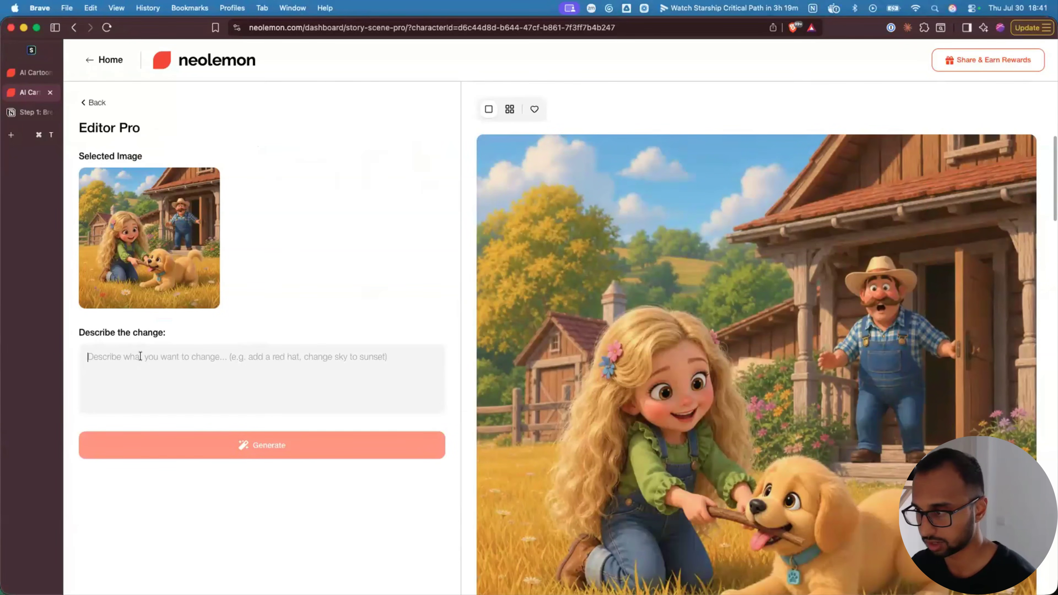
type("The father at the farmhouse door is smiling warmly while the girl plays with the dog. The dog is lying on its back, happy, while the girl tickles the dog. Keep the same art style as original image.")
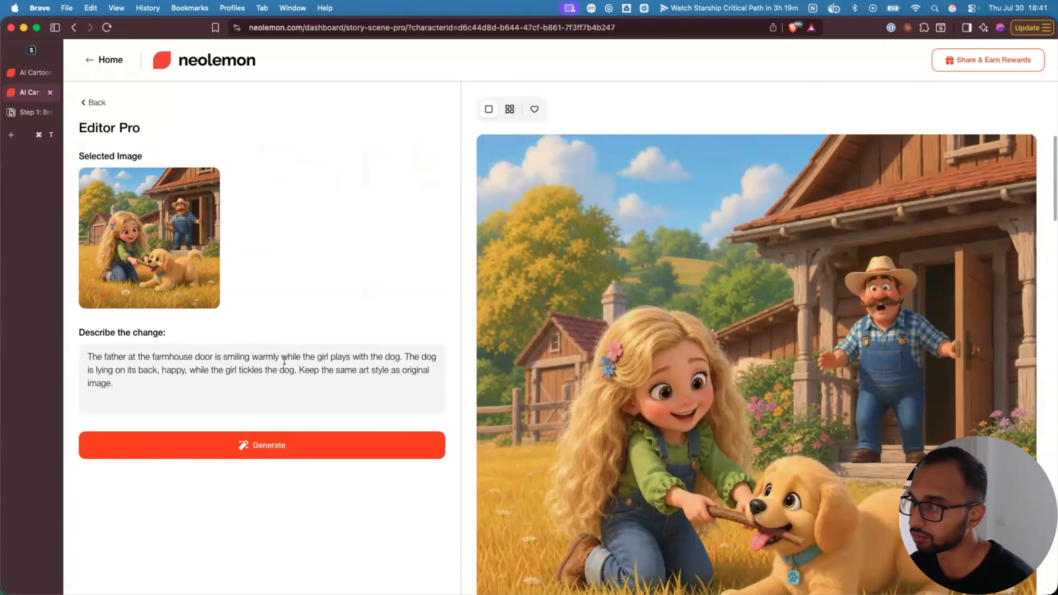
left_click(280, 440)
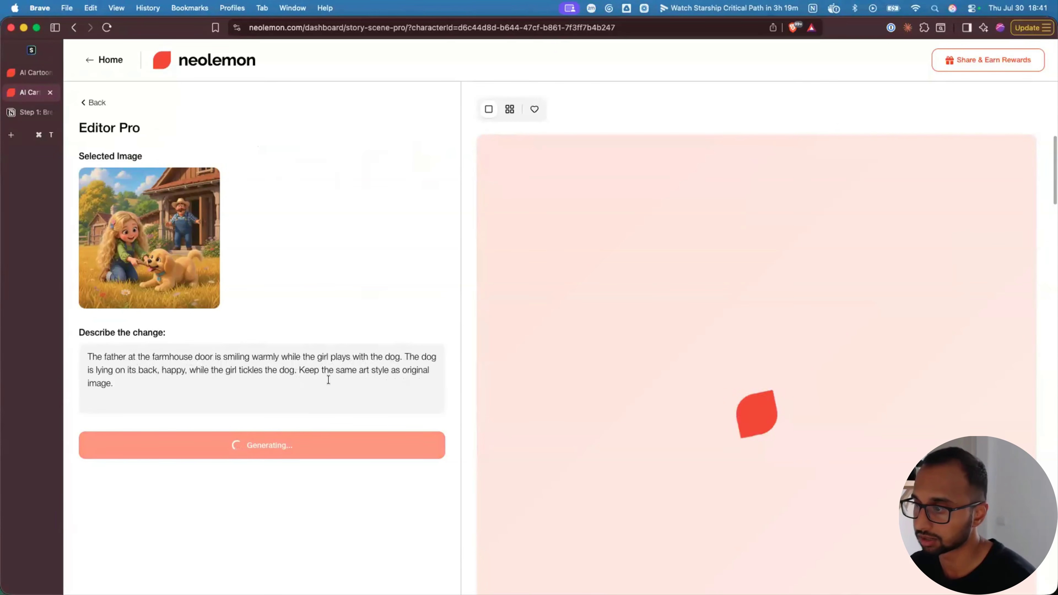
- Review the edited farm scene, then return to the dashboard home
scroll(652, 444, "down", 5)
scroll(652, 443, "up", 5)
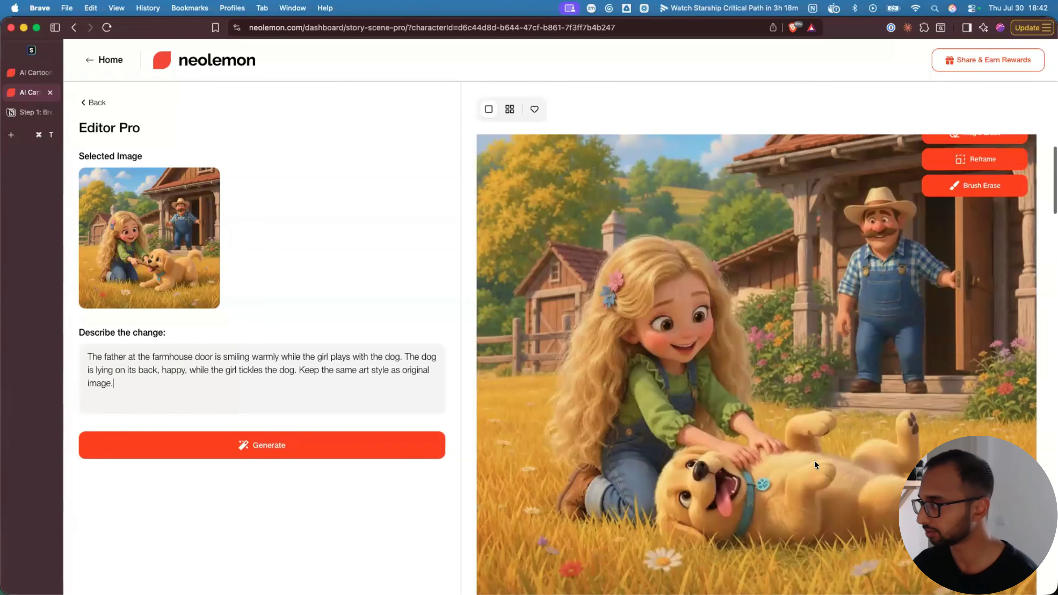
scroll(818, 471, "down", 10)
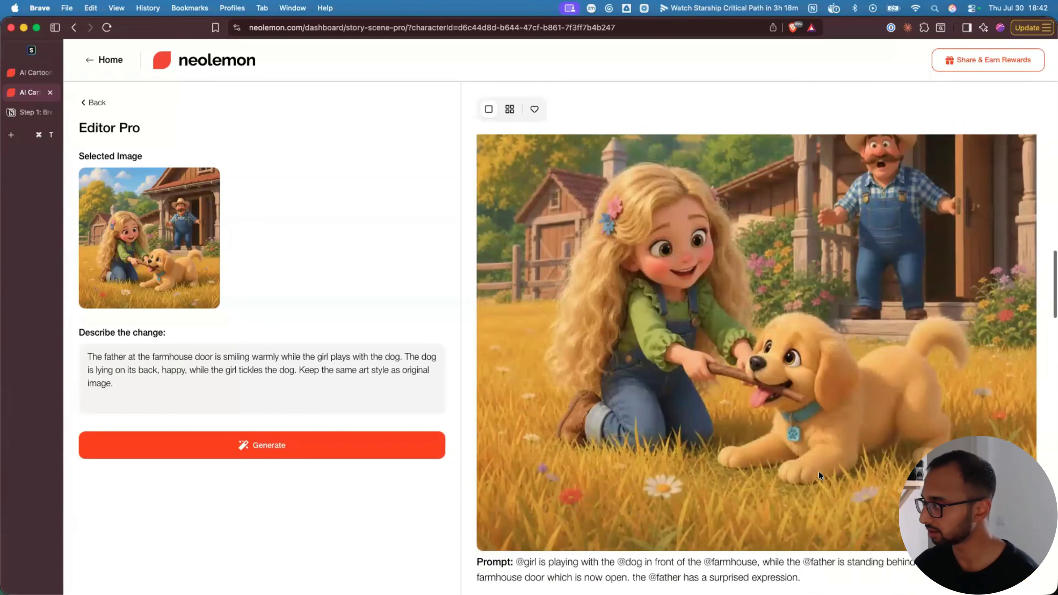
scroll(818, 471, "up", 8)
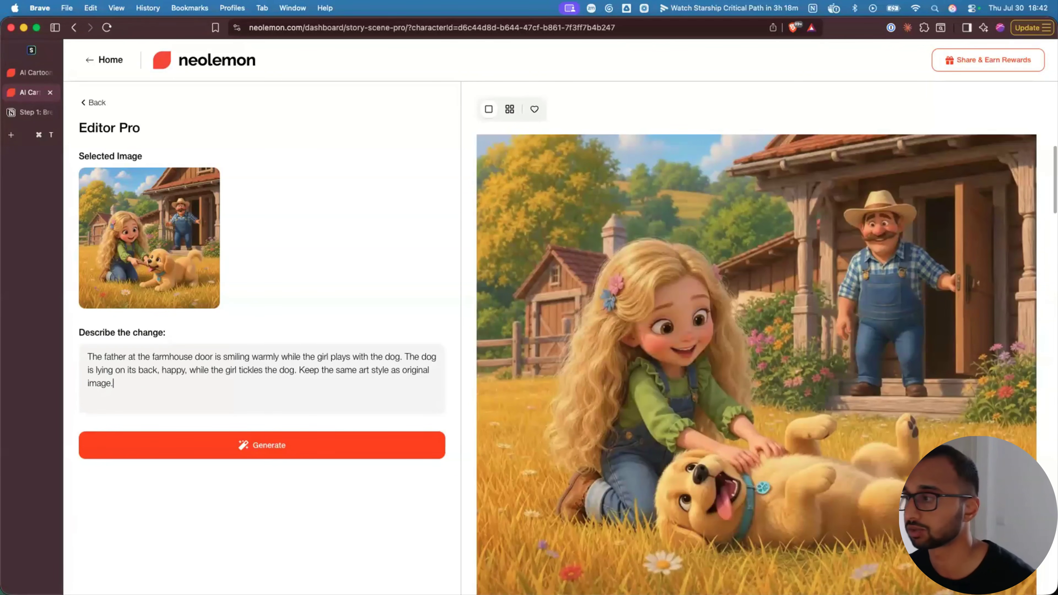
left_click(109, 61)
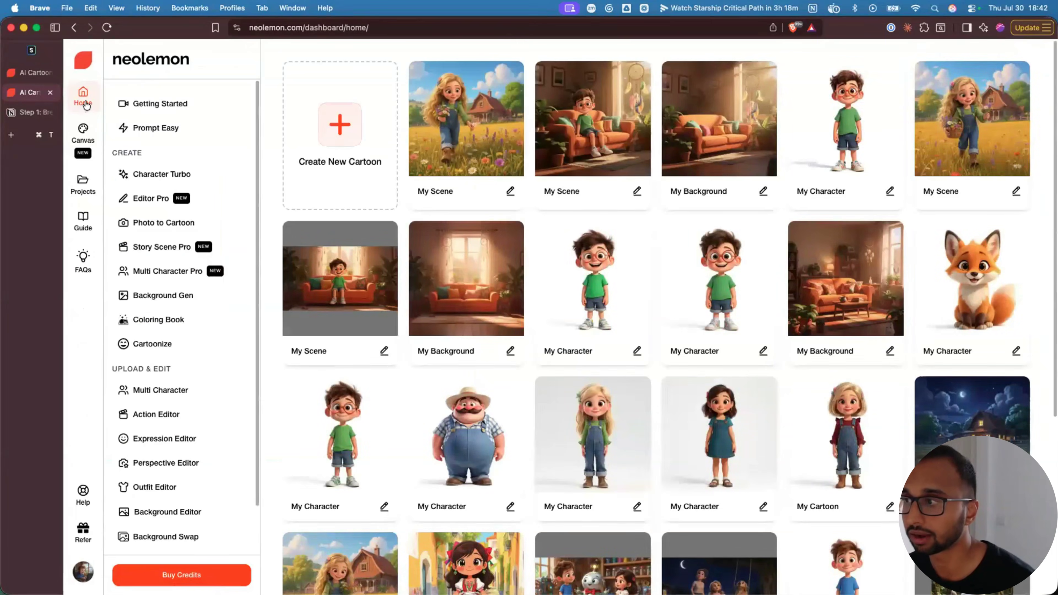
- Create a new project called 'Girl at the Farmhouse' from the Projects list
left_click(83, 185)
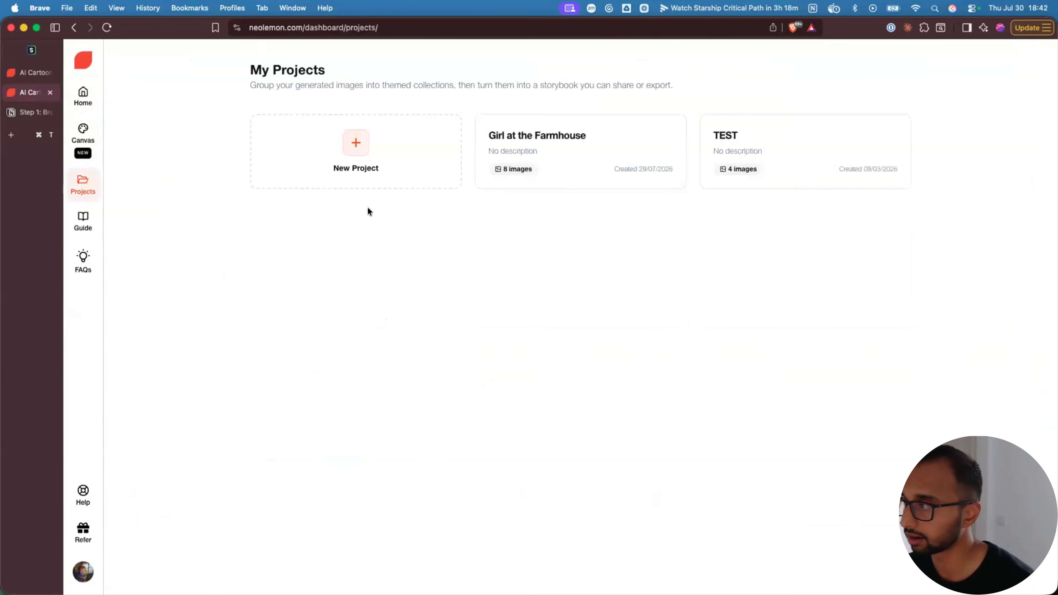
left_click(358, 151)
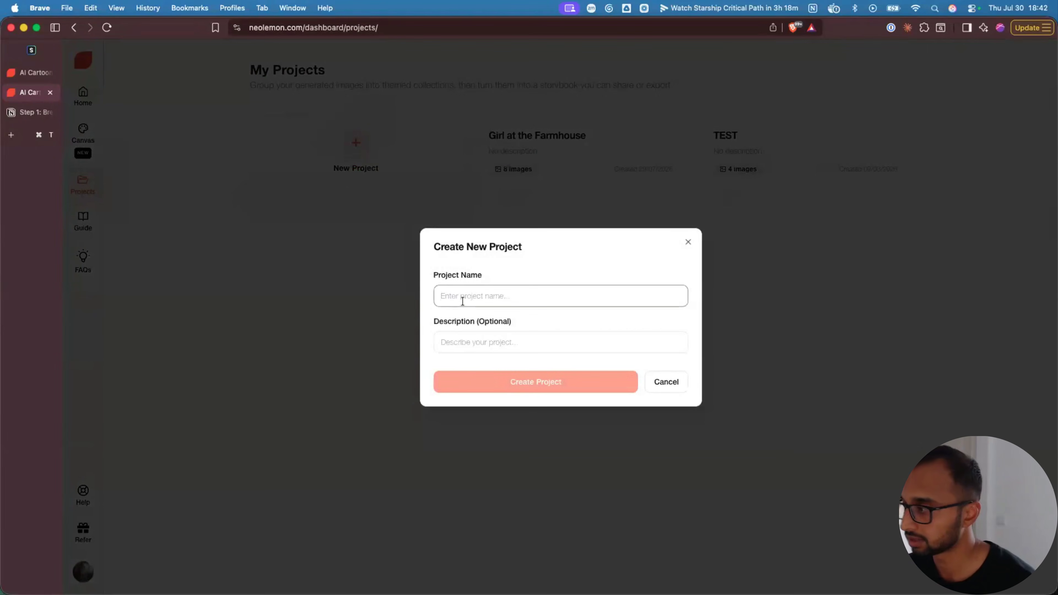
type("Girl")
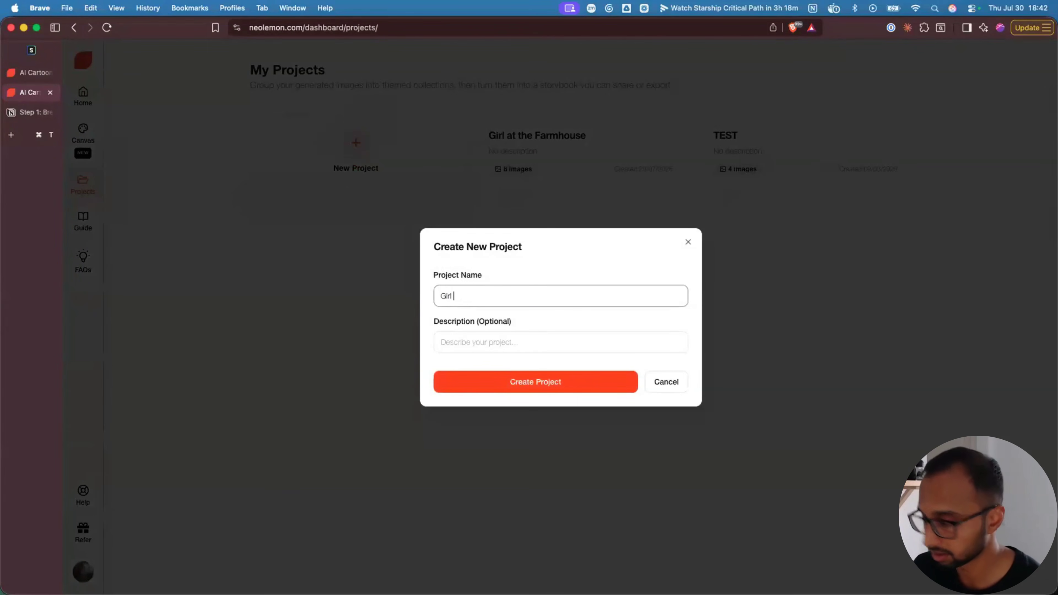
type(" at the Farmhouse")
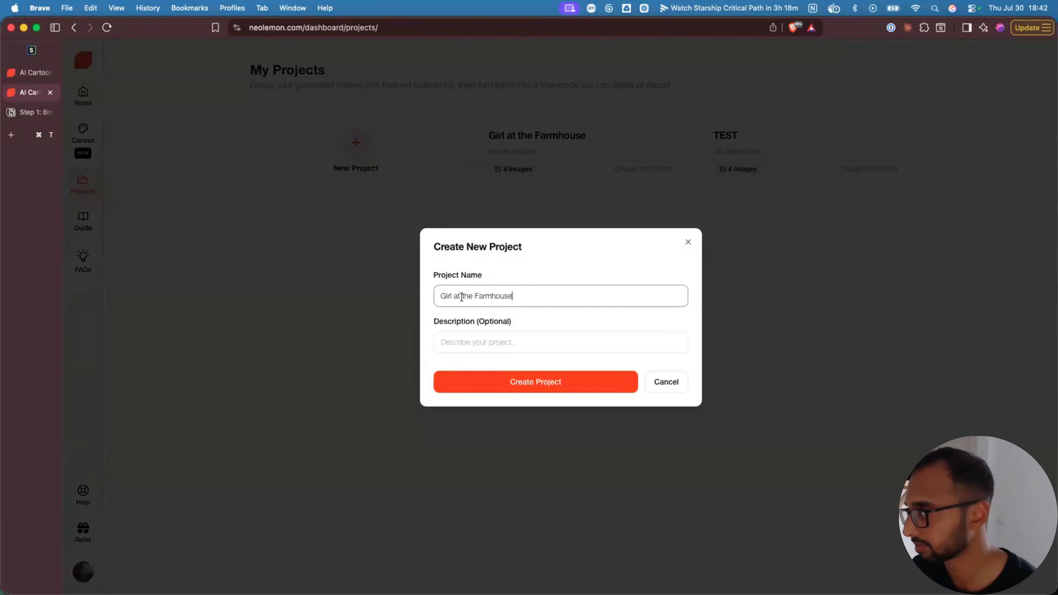
left_click(535, 375)
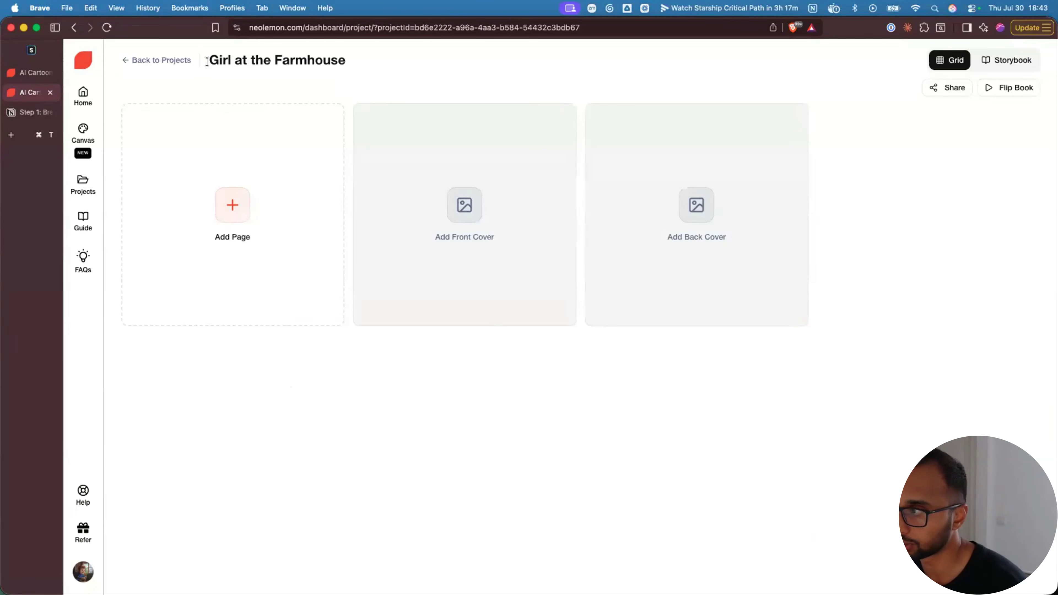
- Open the Canvas editor on a blank 1920 x 1080 Presentation 16:9 canvas
left_click_drag(207, 61, 376, 60)
left_click(376, 60)
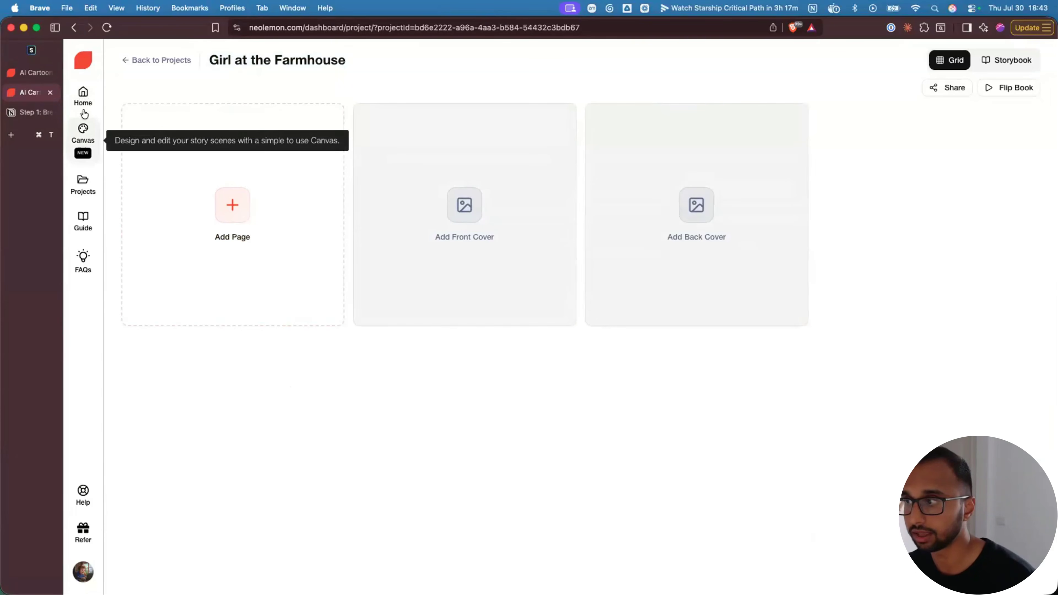
left_click(85, 134)
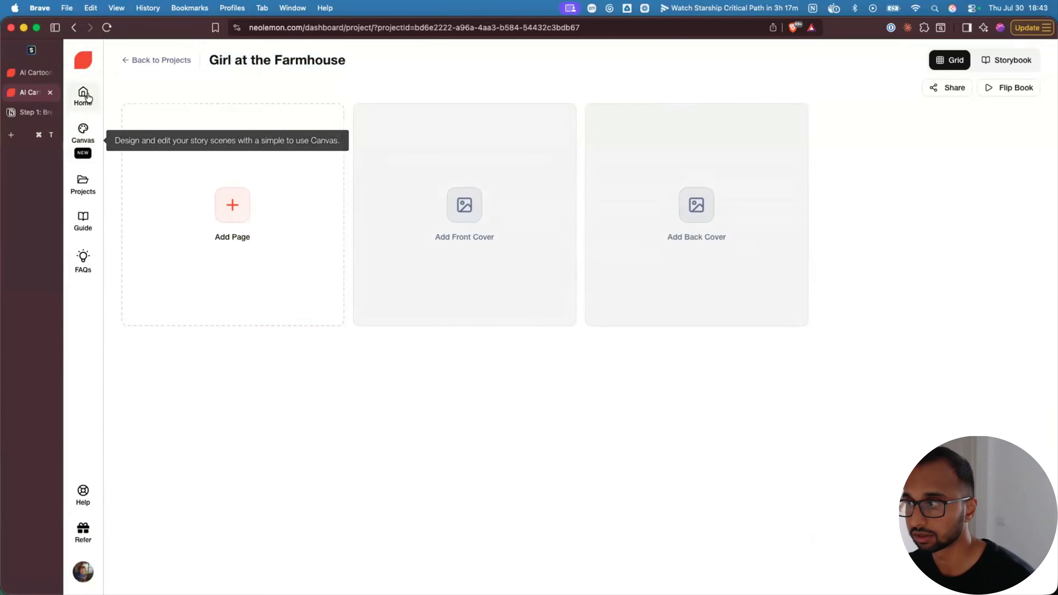
left_click(82, 144)
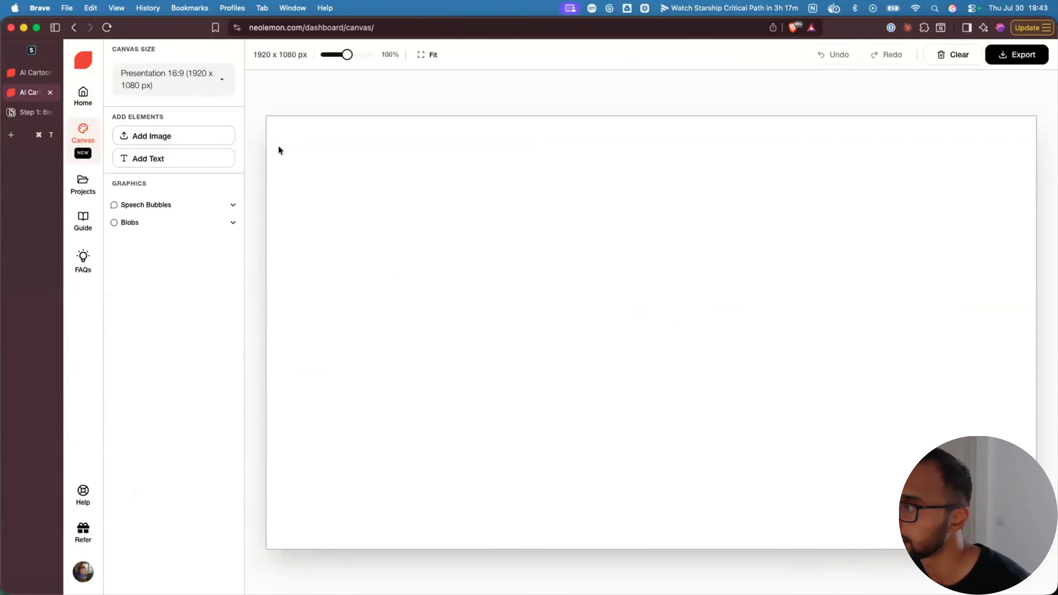
- Set the canvas to Square Picture Book 8.5x8.5 (KDP), 2625 x 2625 px, with guides hidden
left_click(171, 79)
scroll(178, 166, "down", 3)
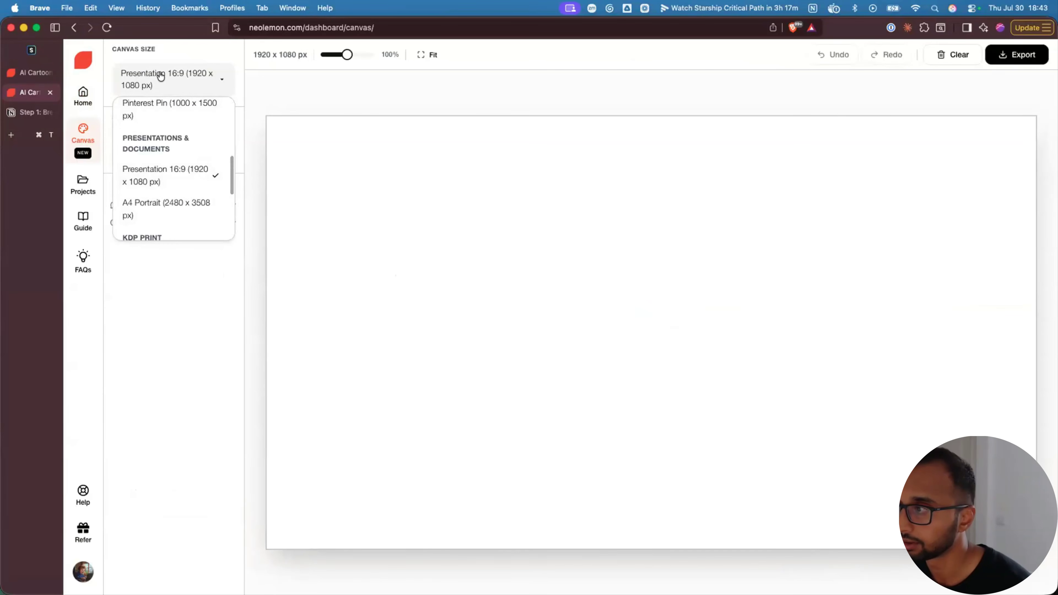
scroll(163, 200, "down", 3)
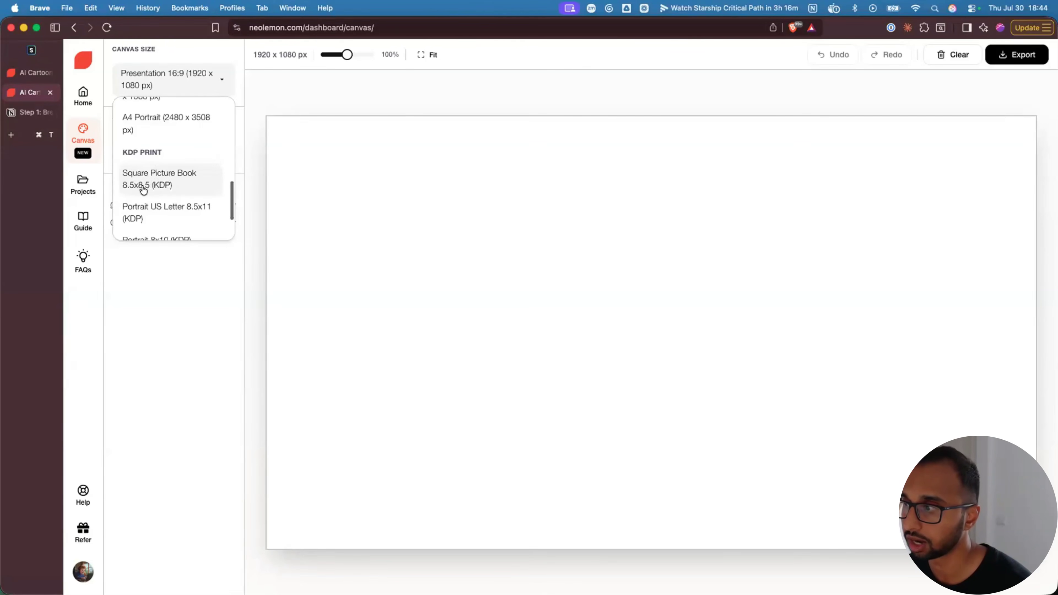
left_click(165, 185)
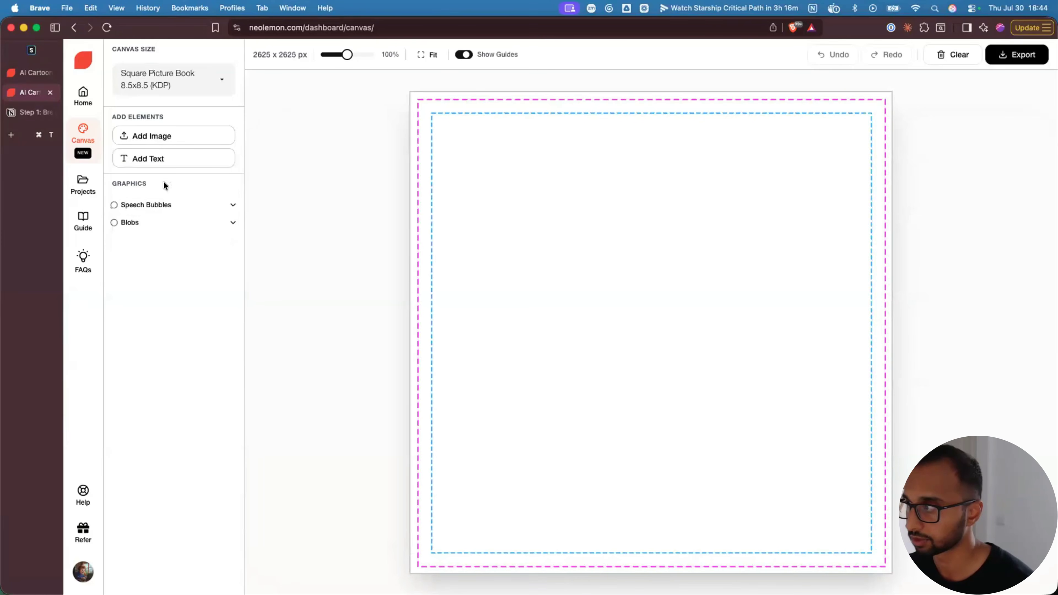
left_click(465, 56)
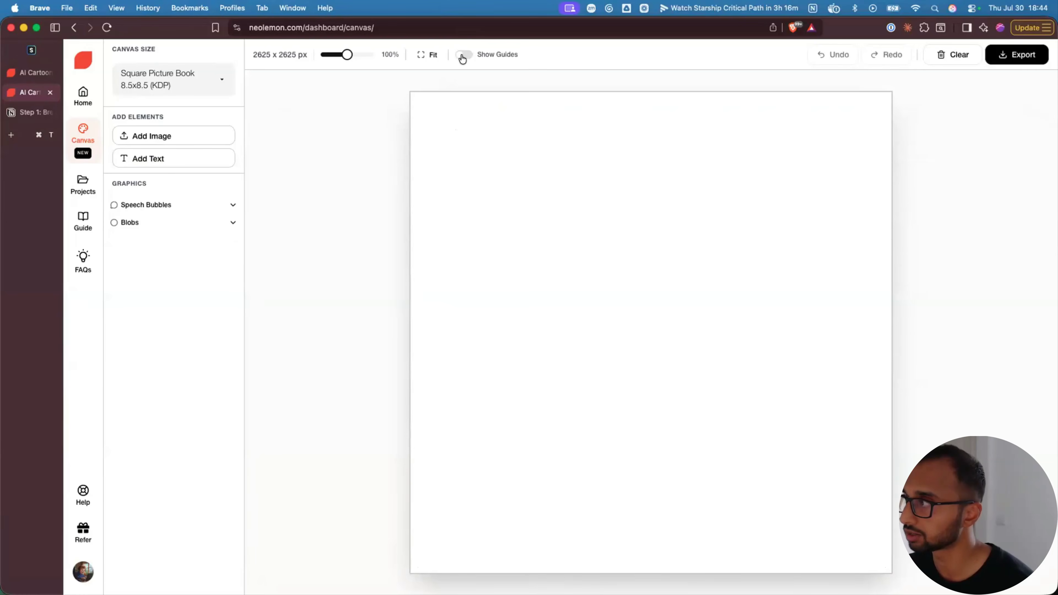
left_click(462, 55)
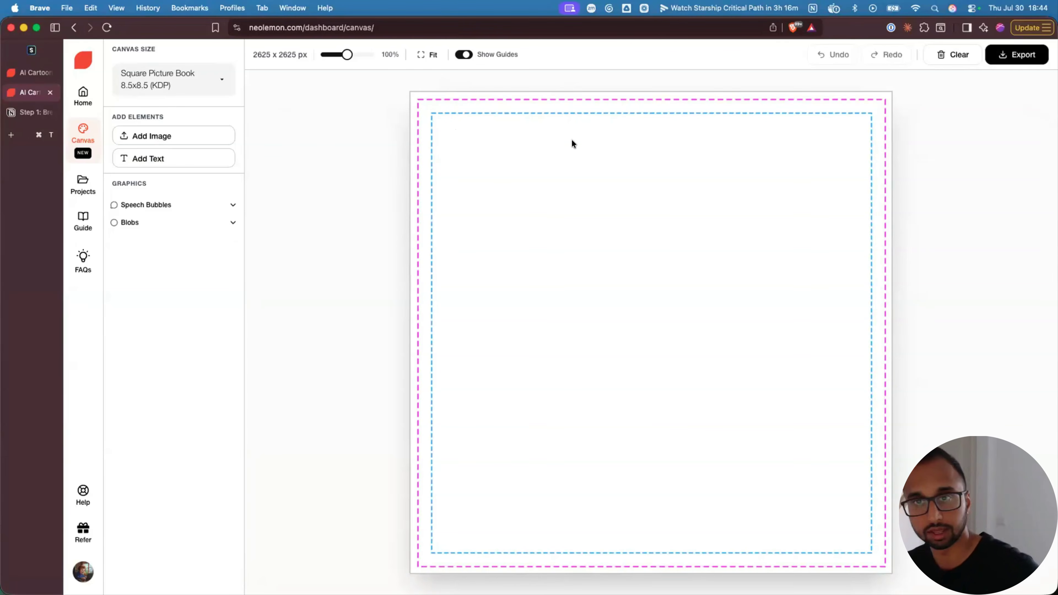
left_click(463, 54)
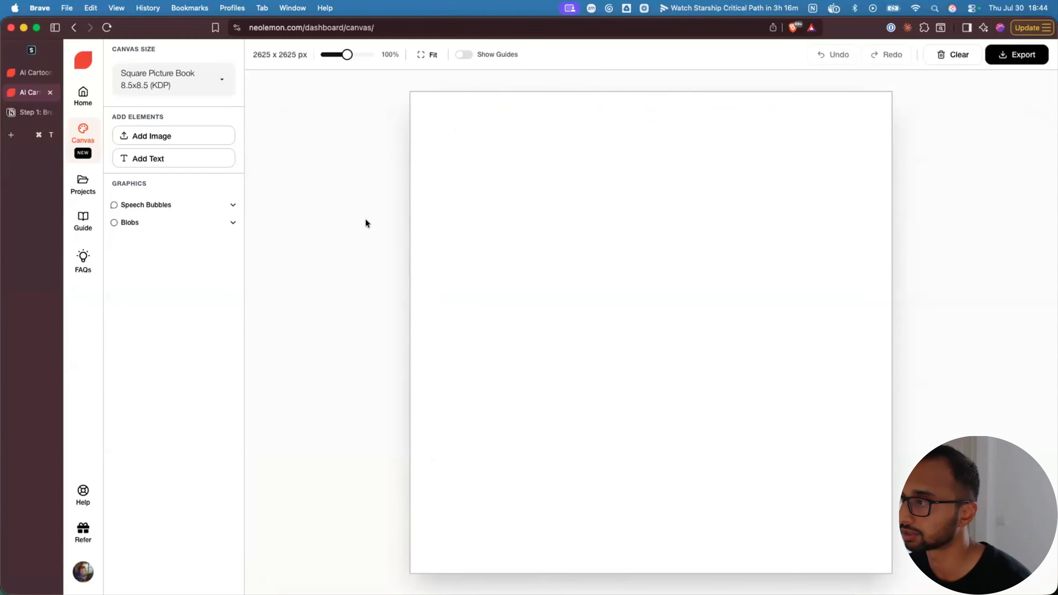
left_click(144, 137)
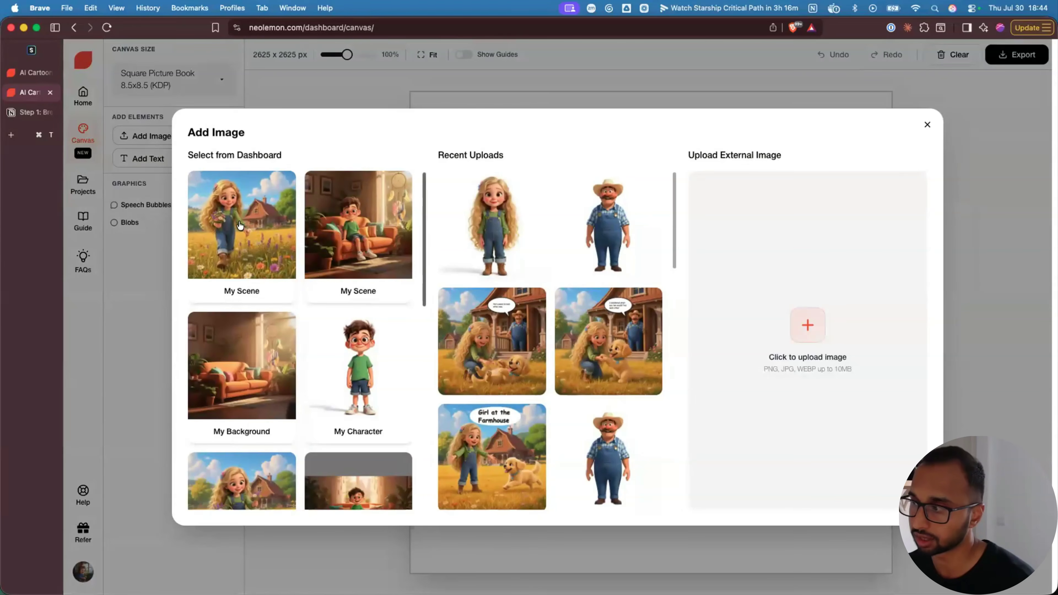
- Place the girl-and-puppy farmhouse scene from My Scene, enlarge it, and set it as background
left_click(245, 253)
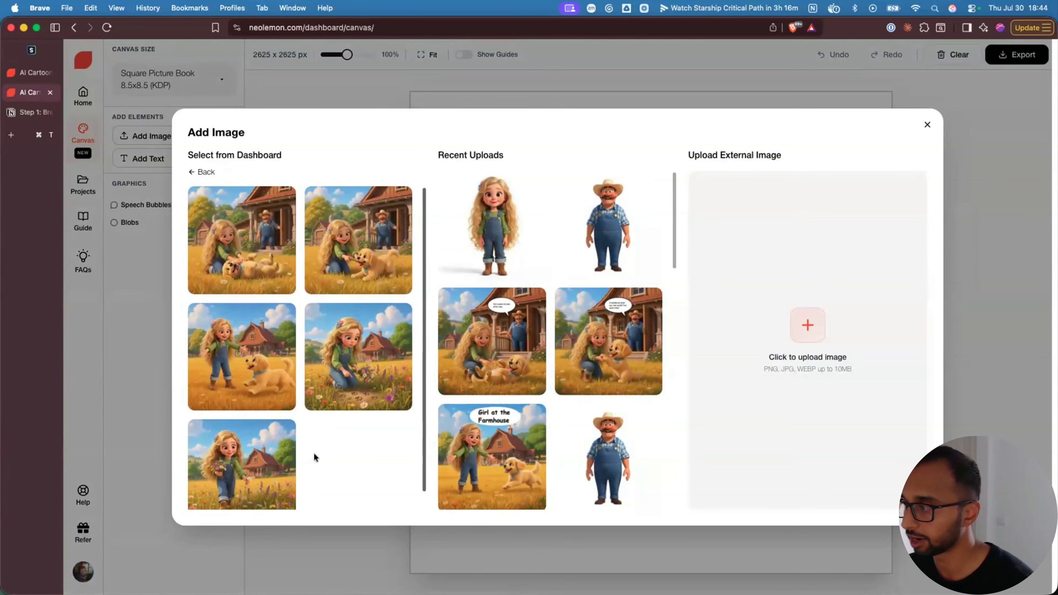
scroll(322, 447, "down", 1)
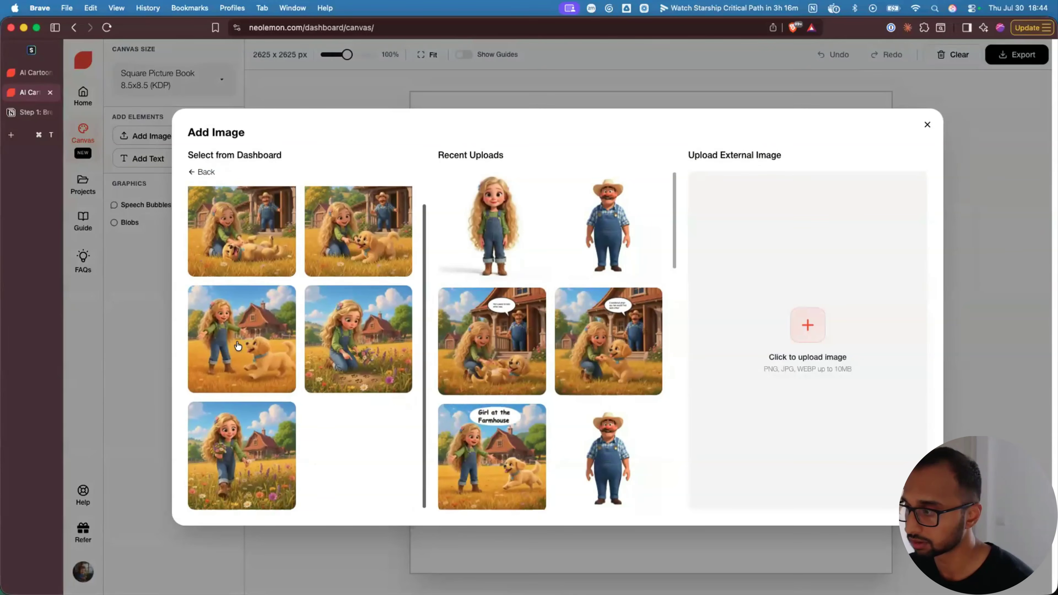
left_click(237, 345)
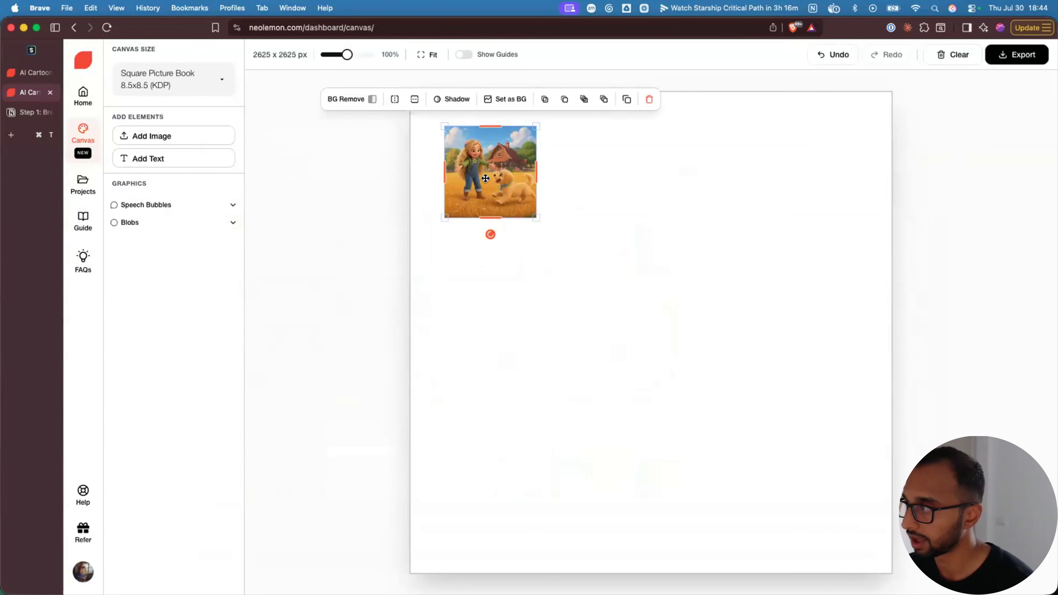
left_click_drag(485, 178, 508, 194)
left_click_drag(559, 232, 668, 319)
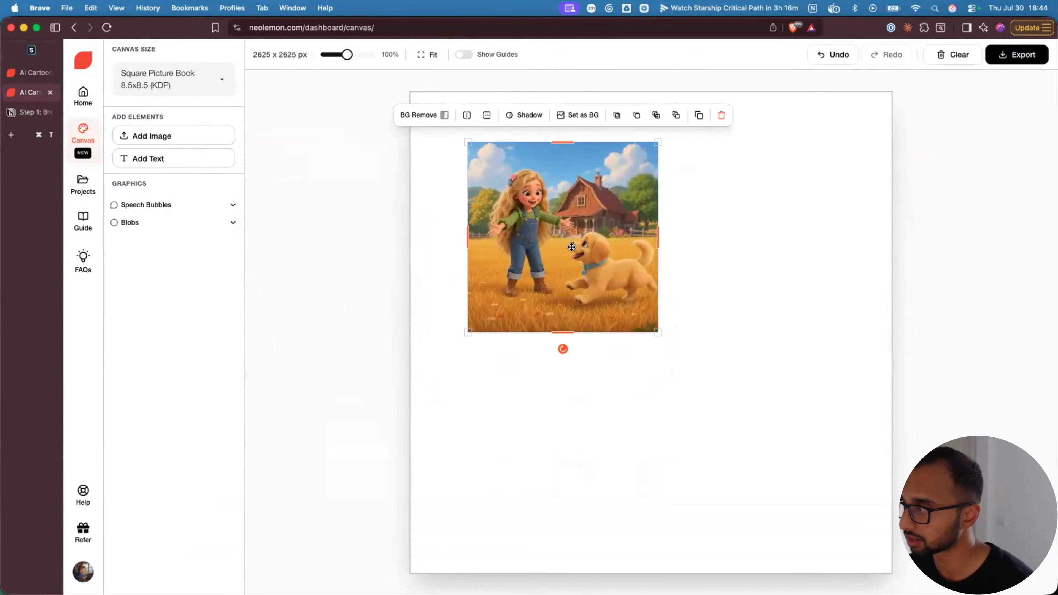
left_click(577, 118)
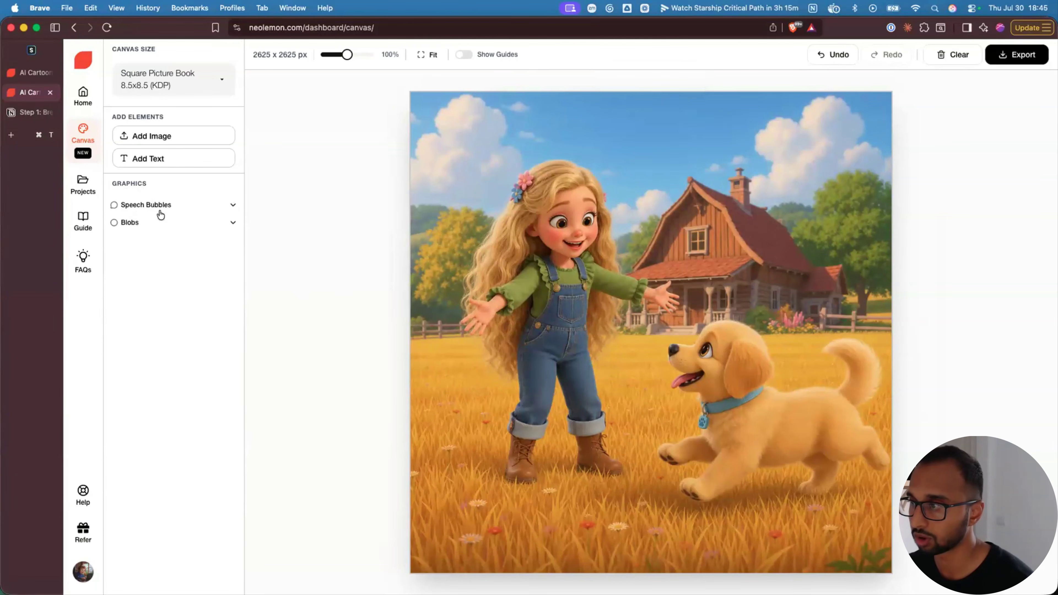
- Add a white oval blob shape in the sky area of the page
left_click(147, 208)
left_click(233, 206)
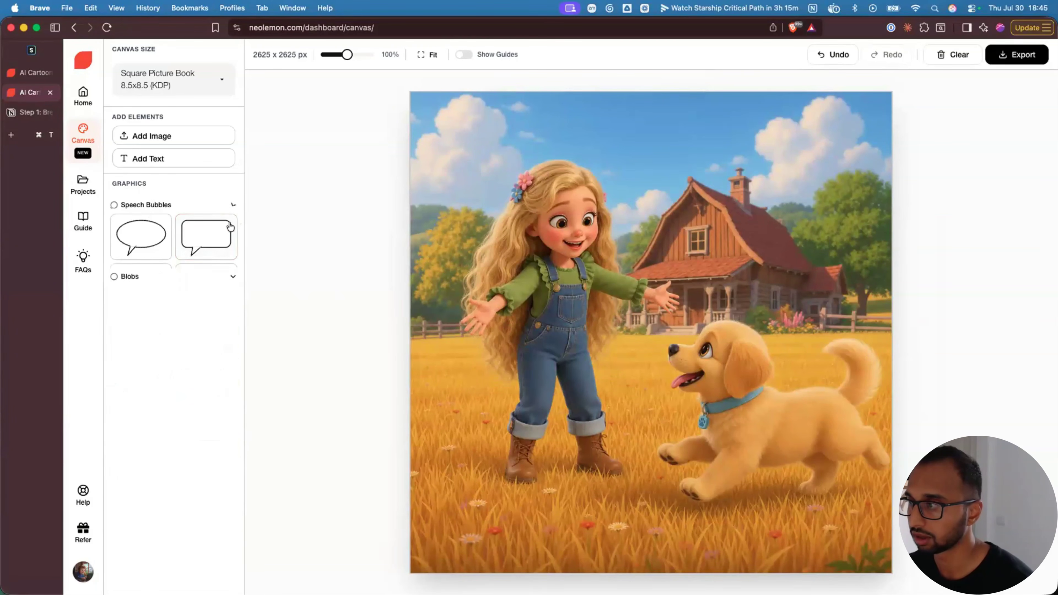
left_click(233, 224)
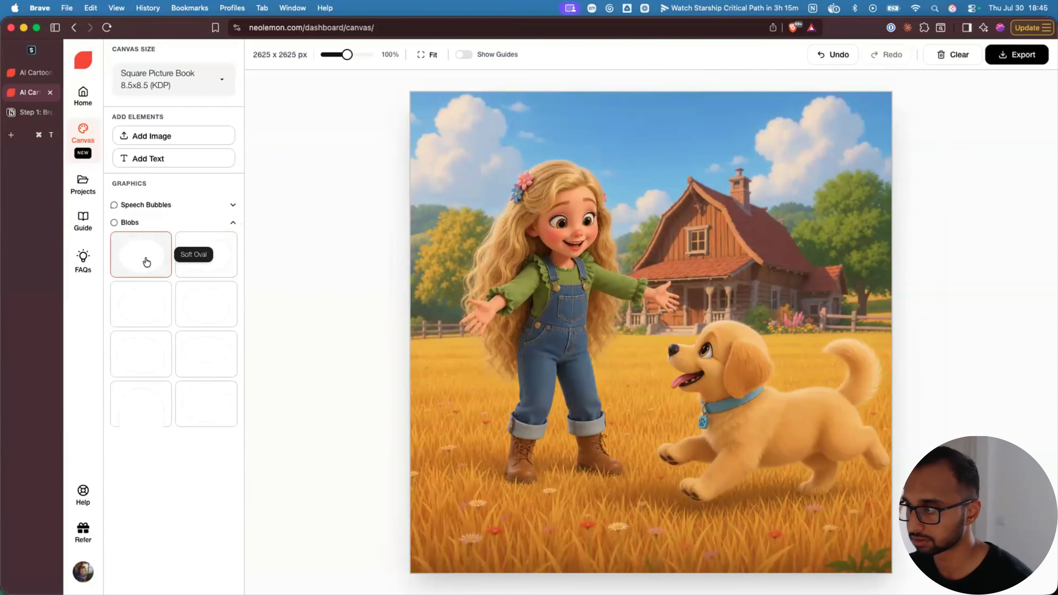
left_click(206, 361)
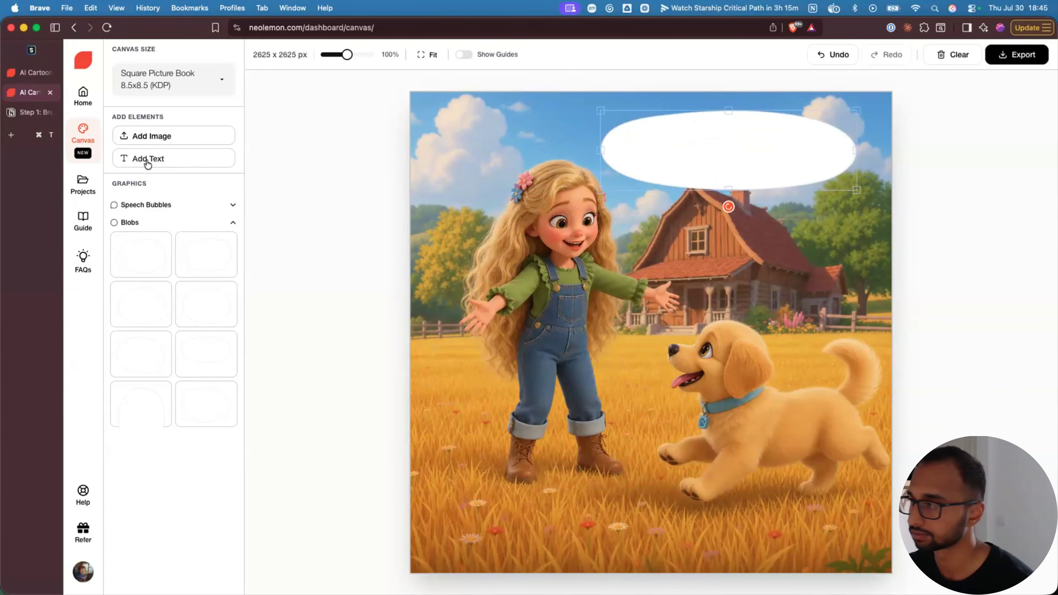
- Add a text box inside the oval reading 'Girl at the Farmhouse'
left_click(147, 159)
left_click_drag(470, 166, 702, 142)
double_click(702, 142)
key("super+a")
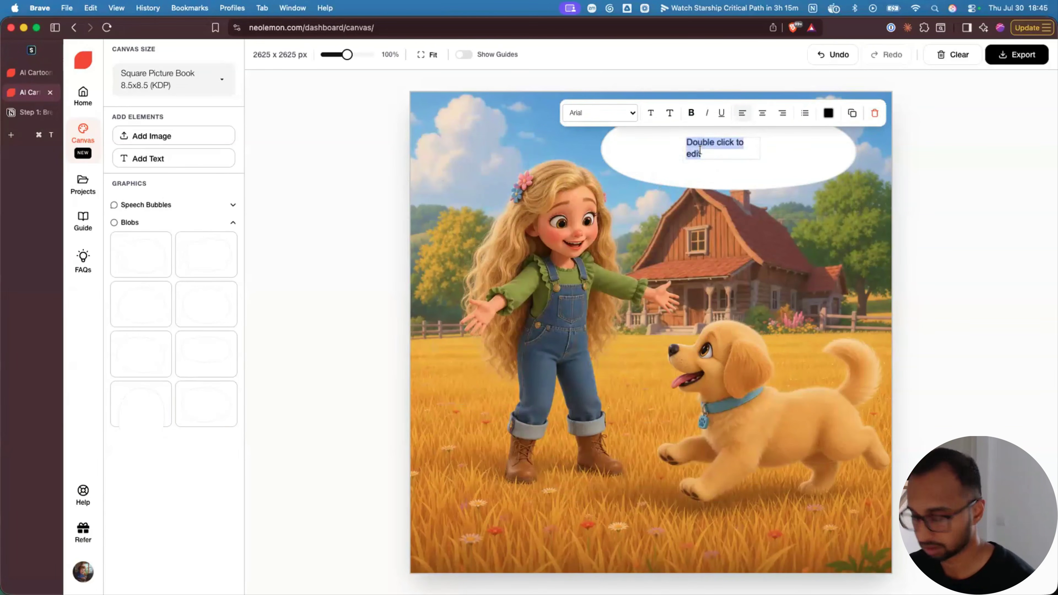
type("Girl")
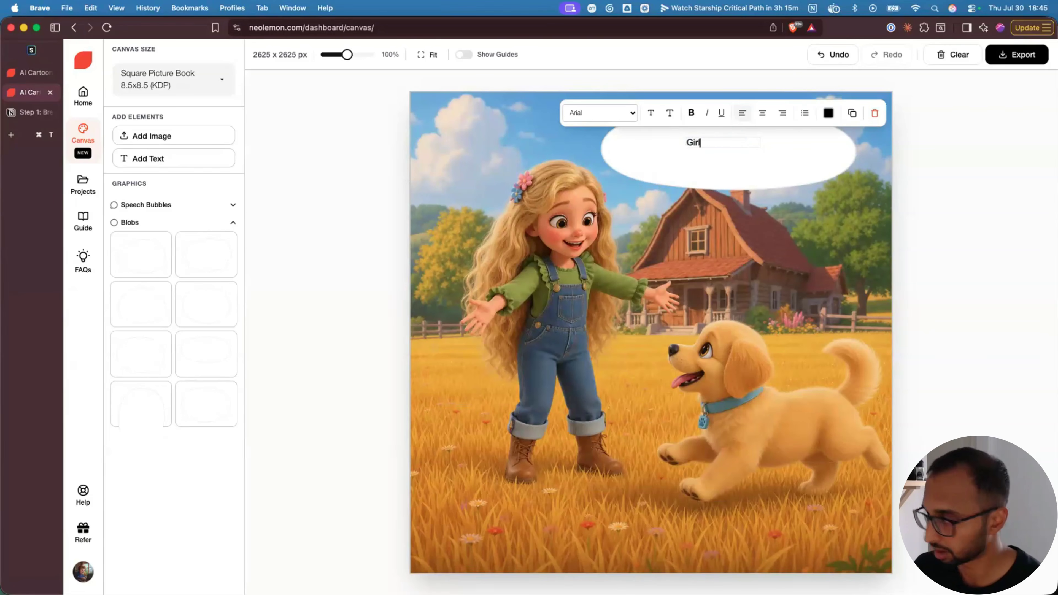
type(" at the Farmhouse")
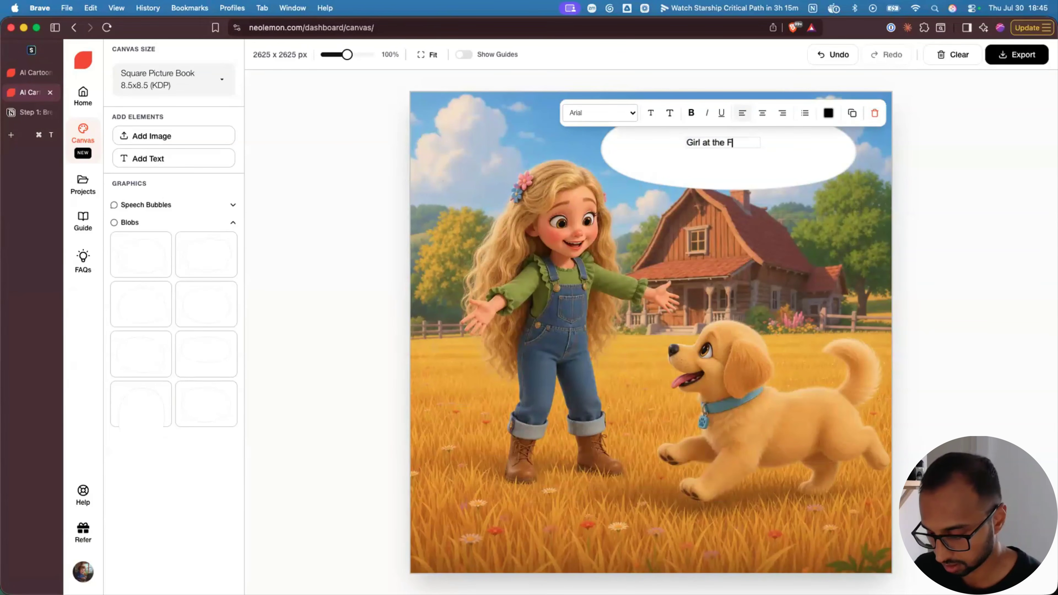
- Set the title font to Comic Sans MS and enlarge it five size steps
key("super+a")
left_click(600, 112)
left_click(600, 202)
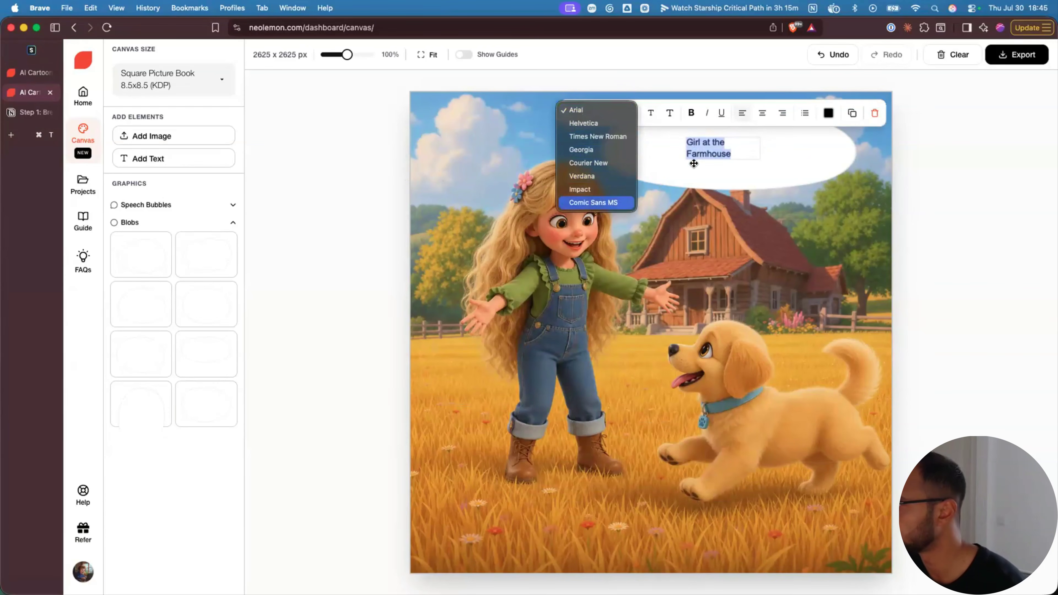
left_click(670, 115)
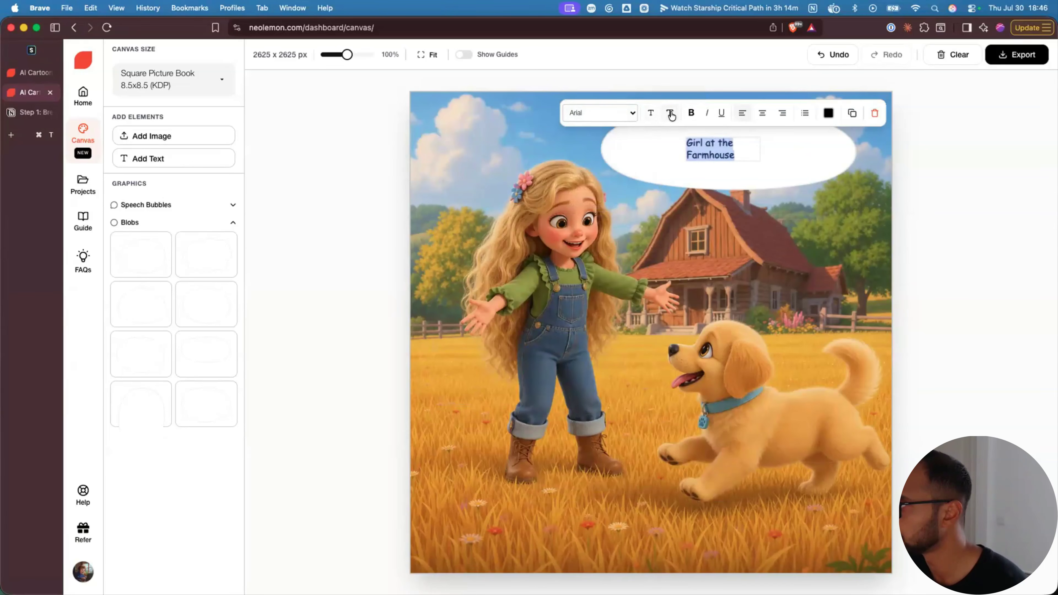
left_click(671, 115)
left_click(670, 115)
left_click(671, 115)
left_click(670, 115)
left_click(670, 115)
left_click(670, 115)
left_click(671, 115)
left_click(670, 115)
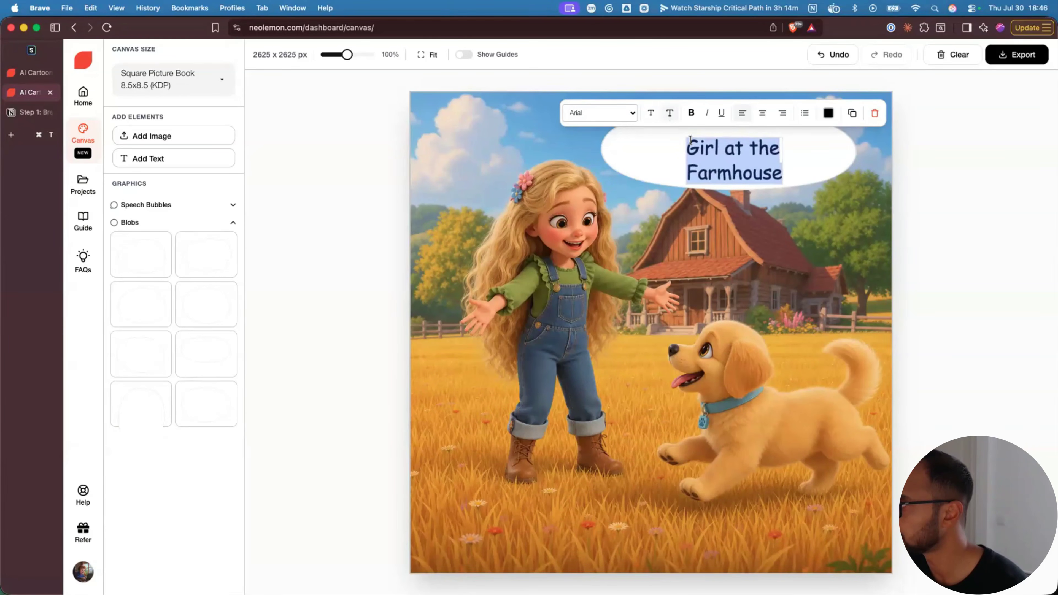
left_click(794, 159)
- Widen and position the title box so it fits on one line inside the bubble
left_click(739, 163)
left_click_drag(740, 164, 848, 151)
left_click_drag(773, 139, 741, 139)
left_click_drag(818, 148, 851, 161)
left_click_drag(761, 143, 755, 151)
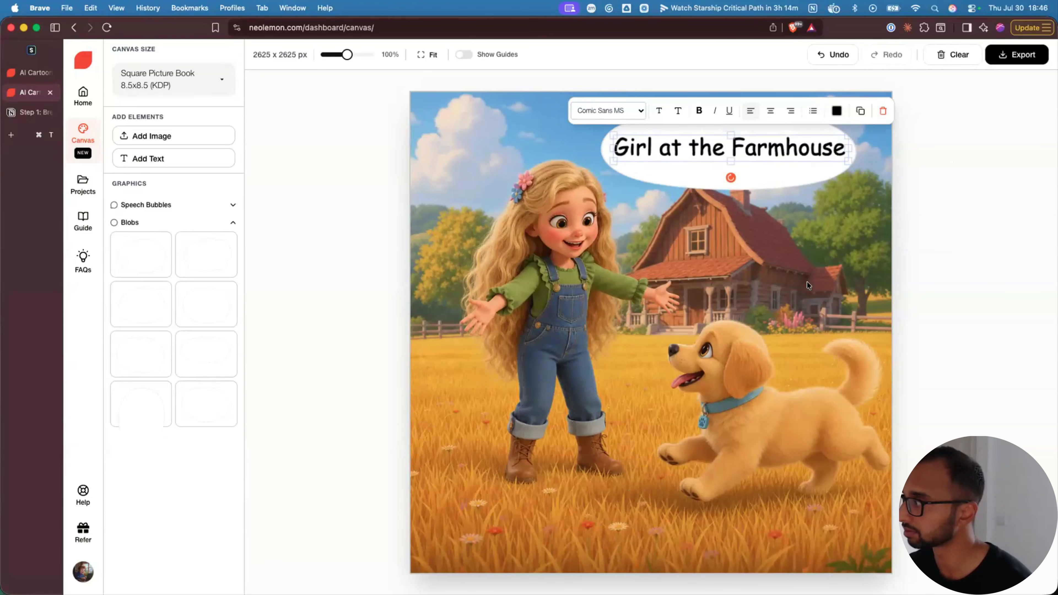
left_click(519, 362)
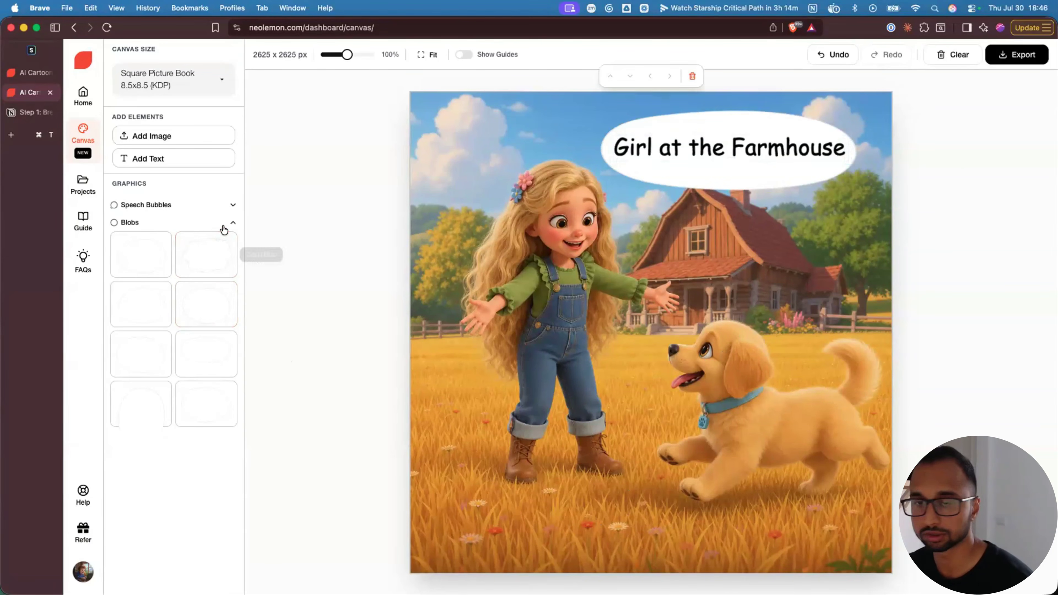
key("super+z")
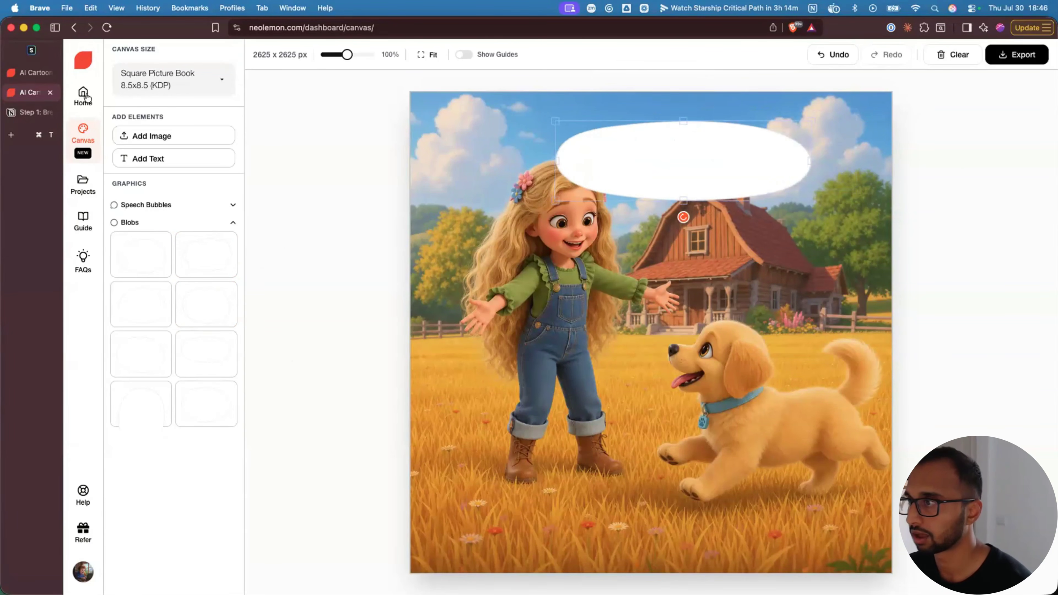
- Start a fresh canvas with the girl, puppy and farmer scene at Square Picture Book 8.5x8.5 (KDP)
left_click(73, 27)
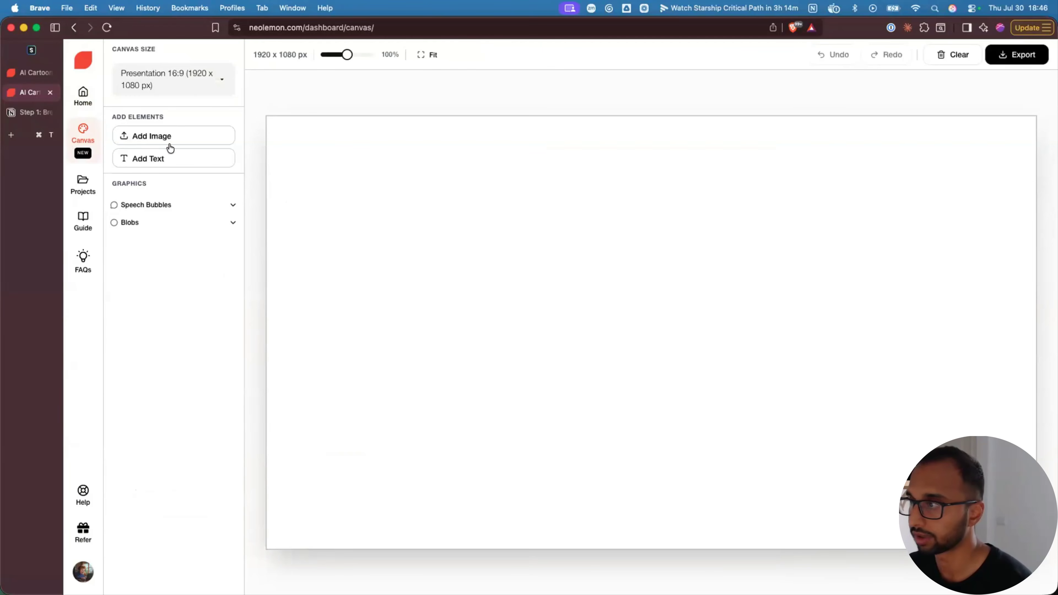
left_click(158, 137)
left_click(358, 240)
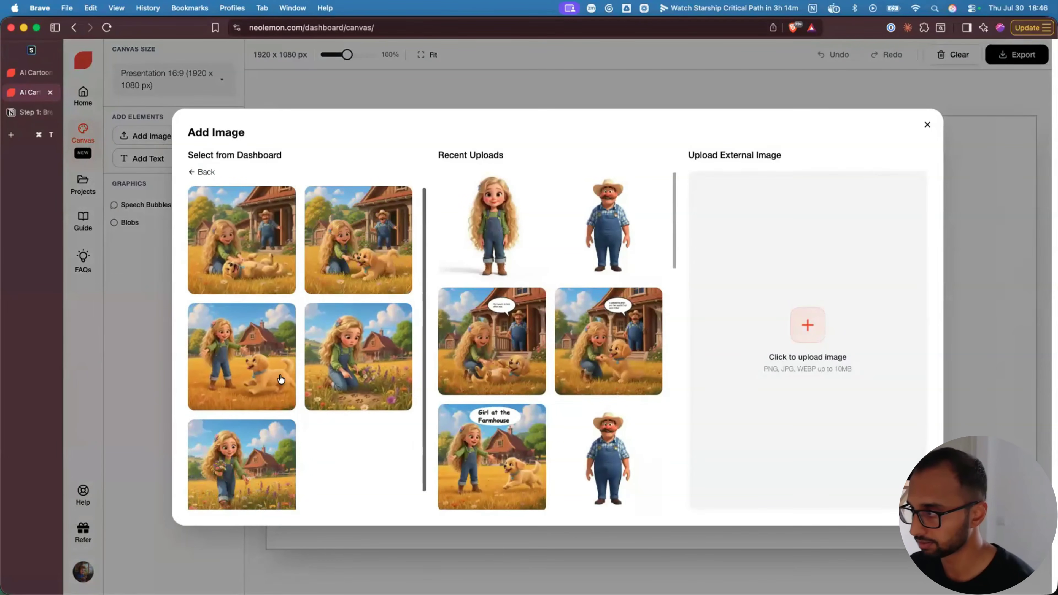
left_click(348, 248)
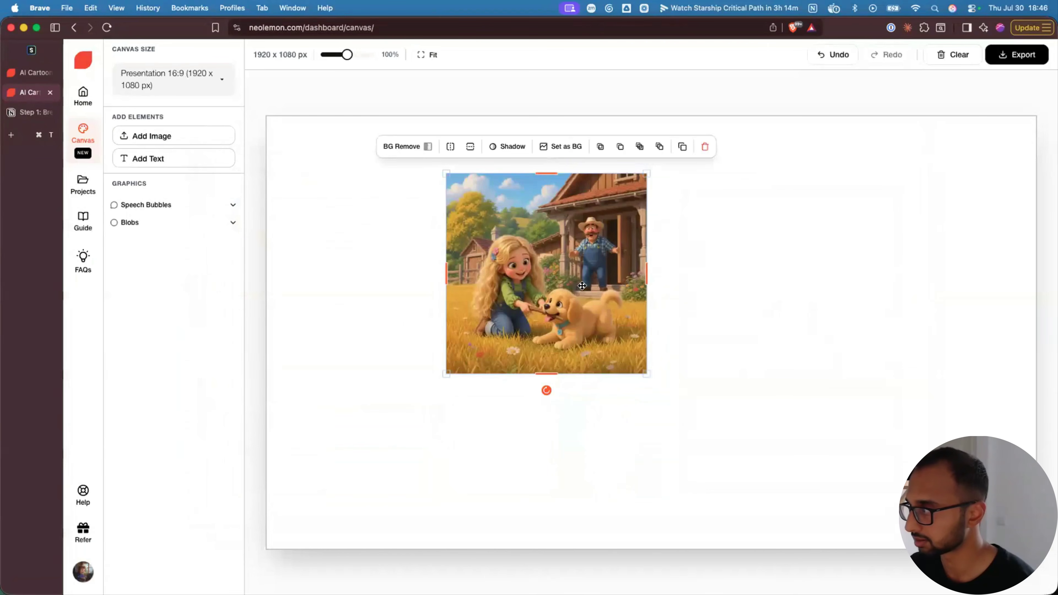
left_click(185, 77)
scroll(173, 208, "down", 6)
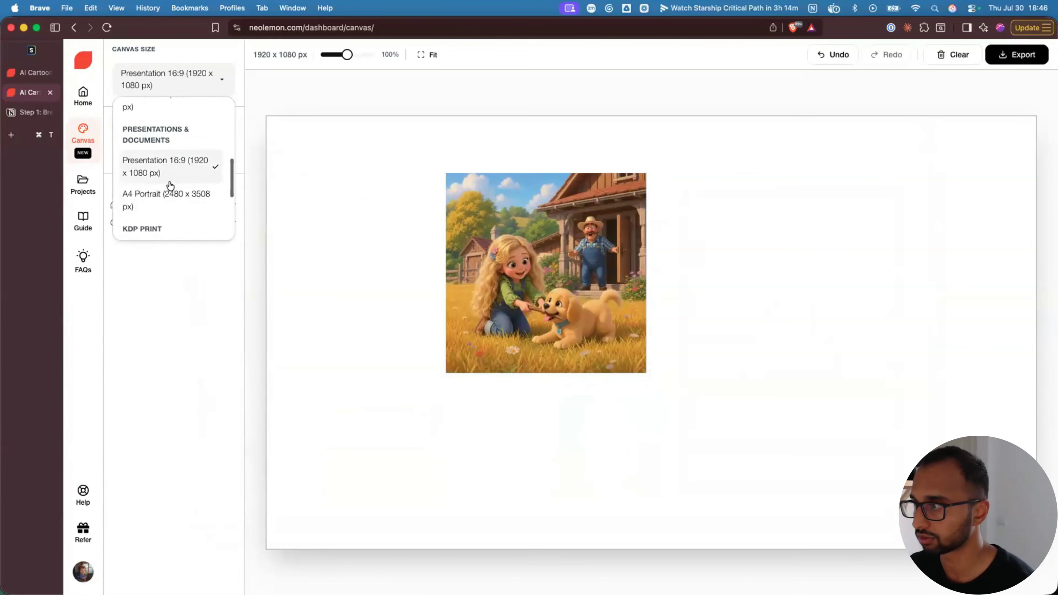
left_click(170, 167)
- Add an oval speech bubble above the farmer with a text box inside it
left_click(148, 205)
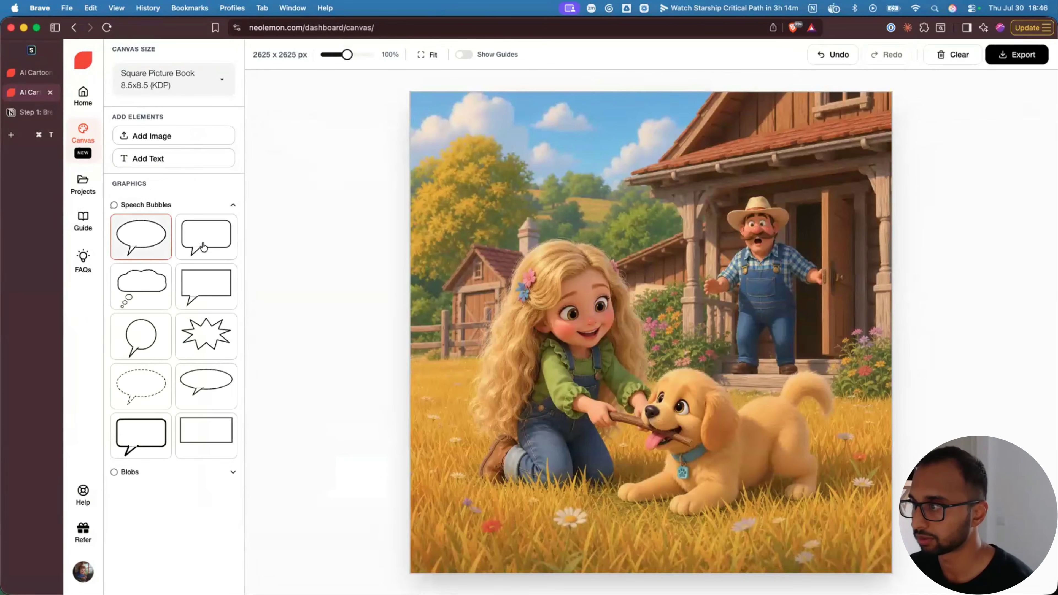
left_click(153, 252)
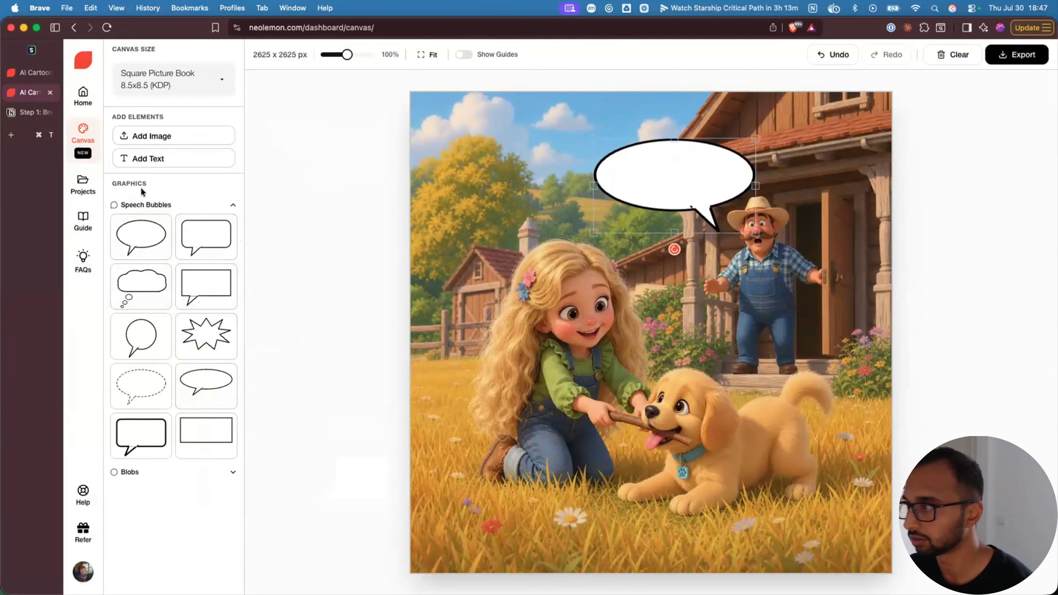
left_click(174, 159)
left_click_drag(466, 166, 658, 169)
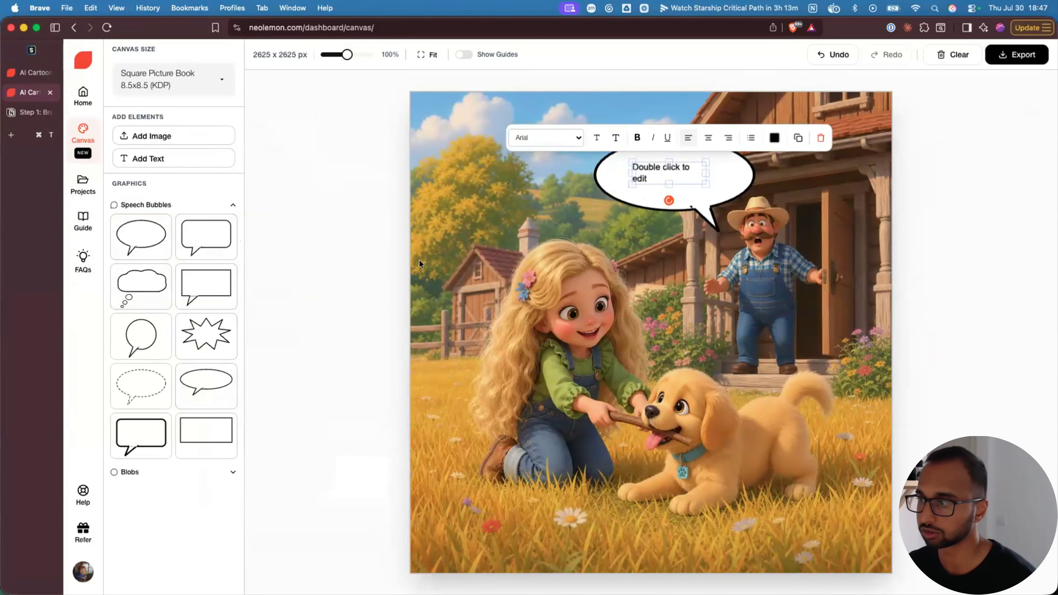
left_click(234, 206)
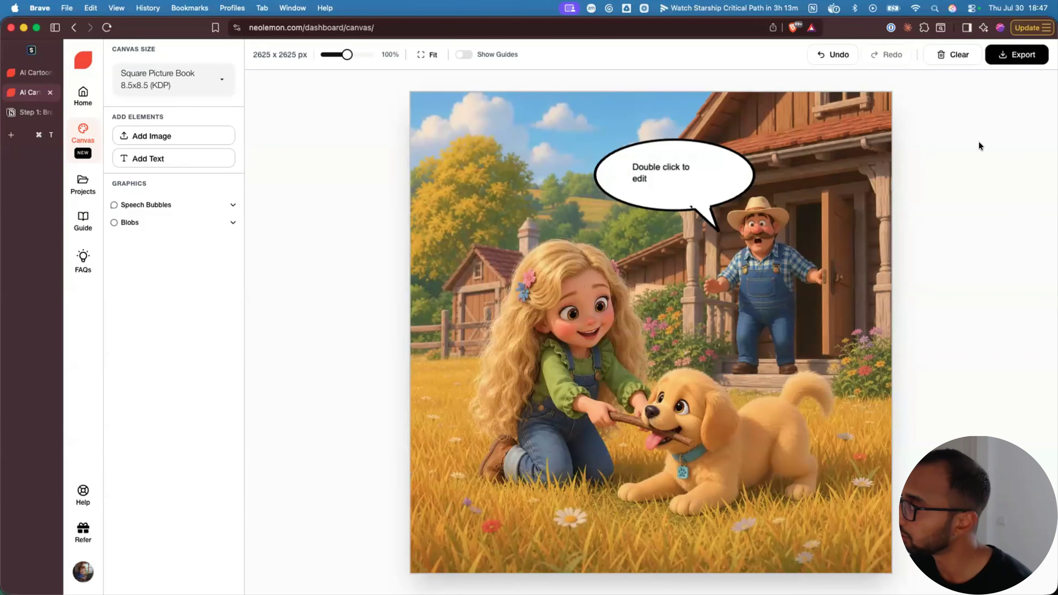
- Export and save the canvas as an image, then go to the projects list
left_click(1004, 62)
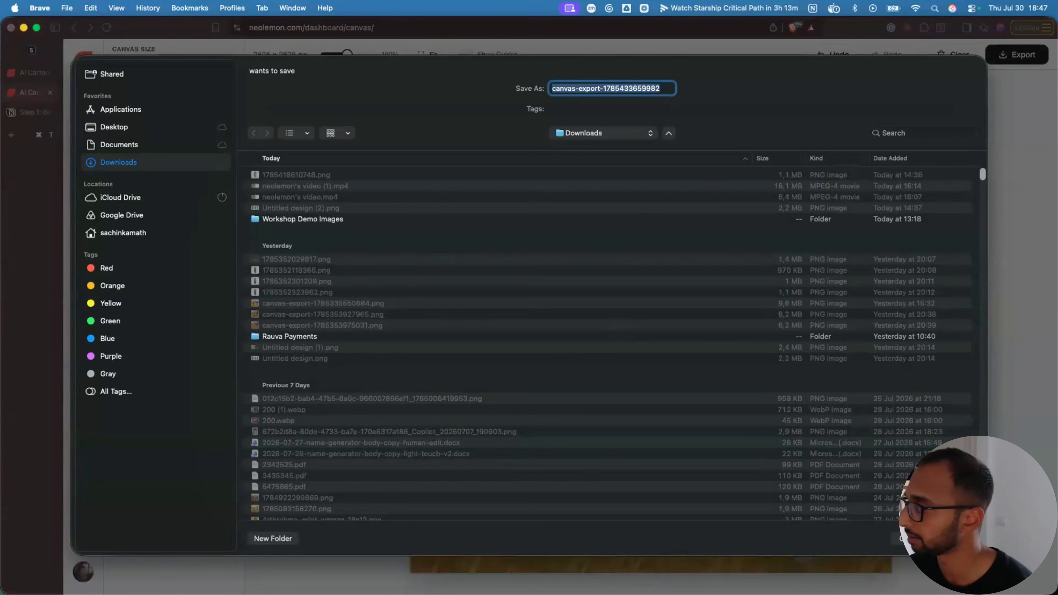
left_click(956, 538)
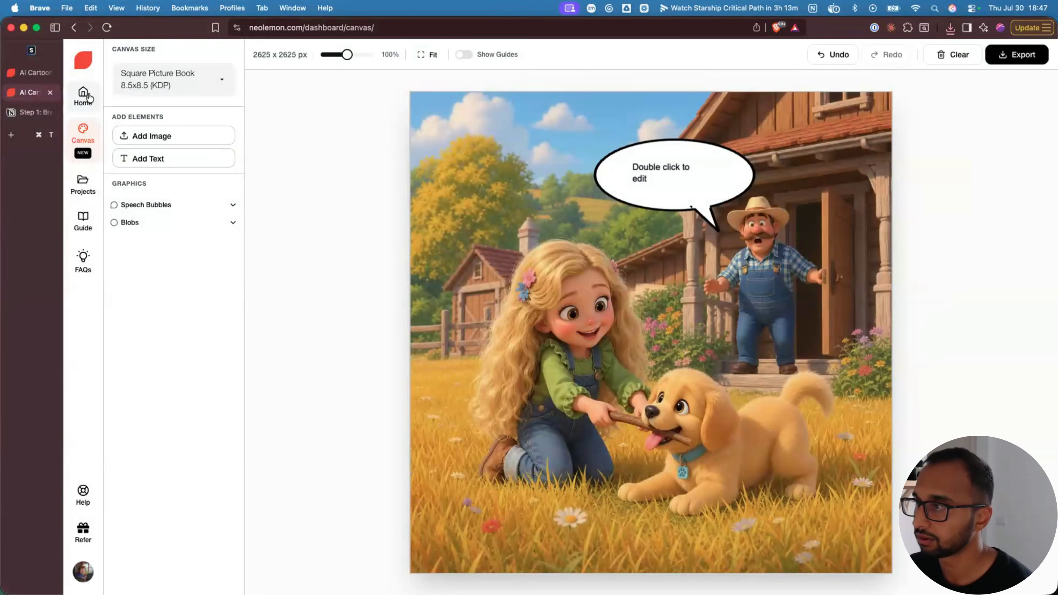
left_click(83, 96)
left_click(85, 188)
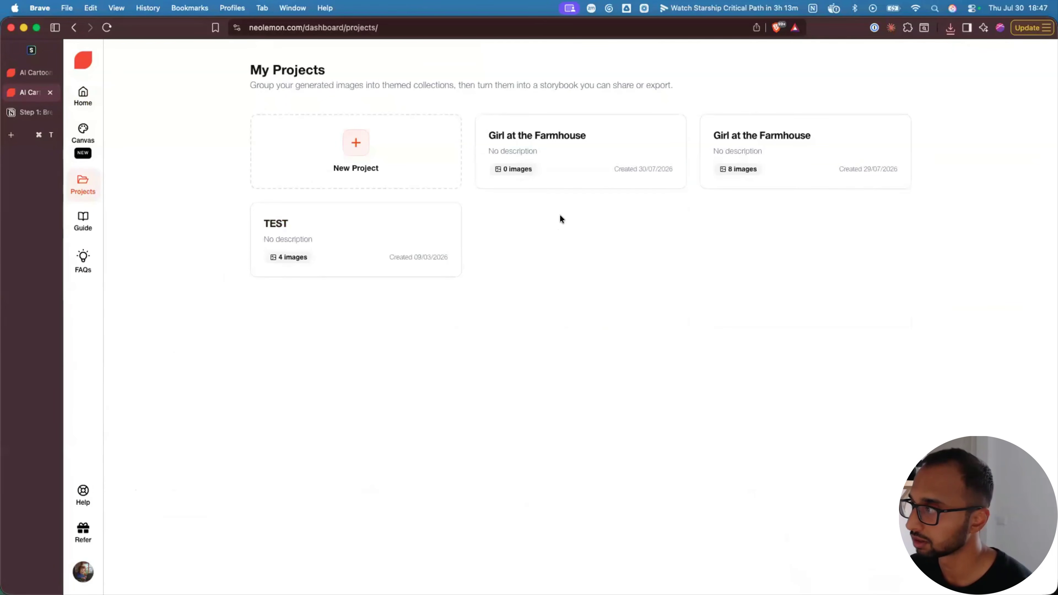
- Open the Girl at the Farmhouse project and set the titled girl-and-puppy image as Front Cover
left_click(547, 135)
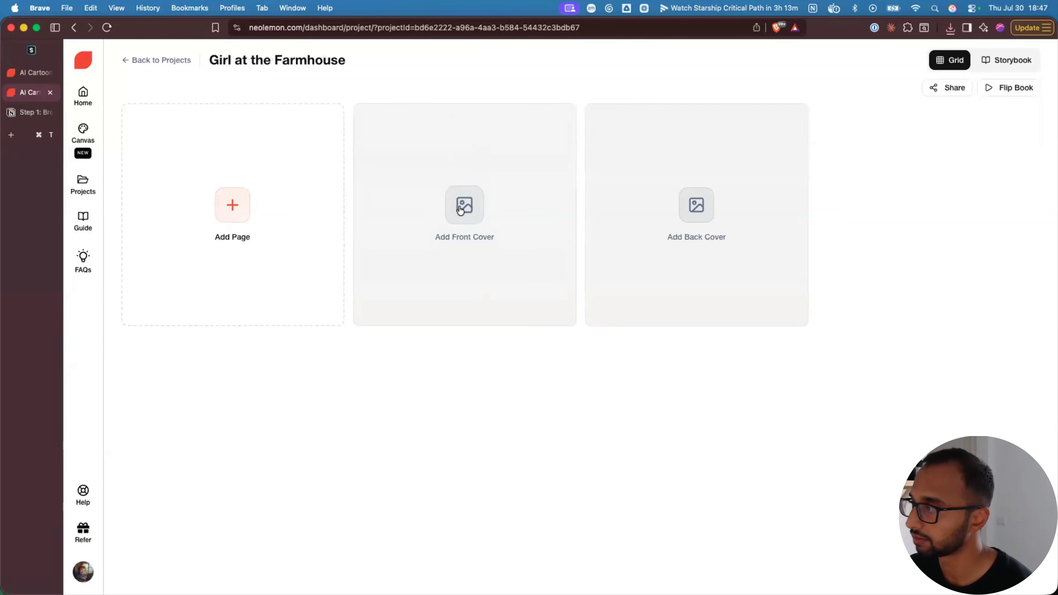
left_click(462, 214)
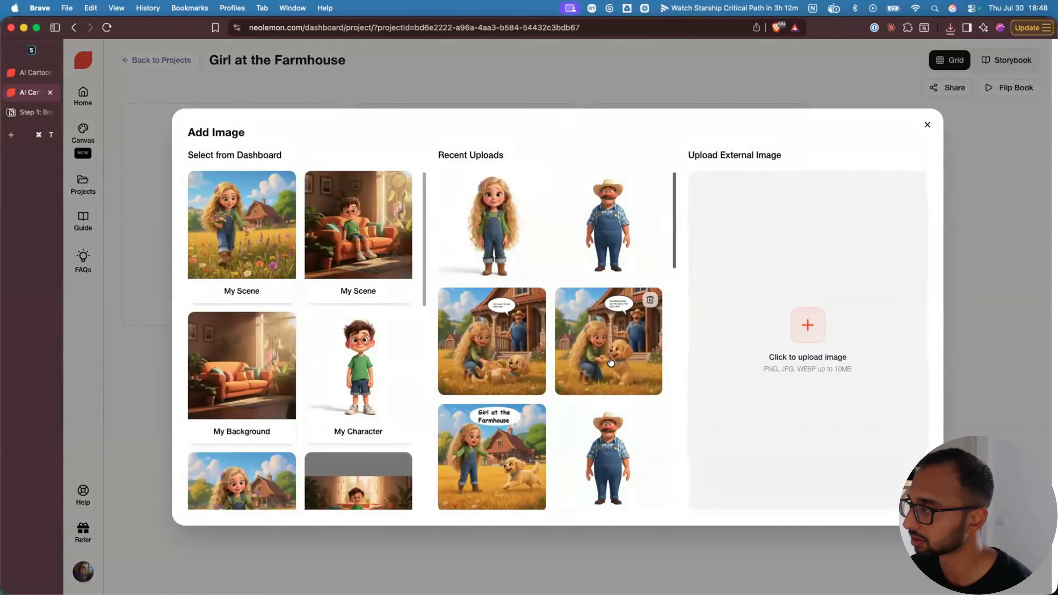
scroll(516, 396, "down", 5)
scroll(515, 396, "up", 2)
left_click(484, 340)
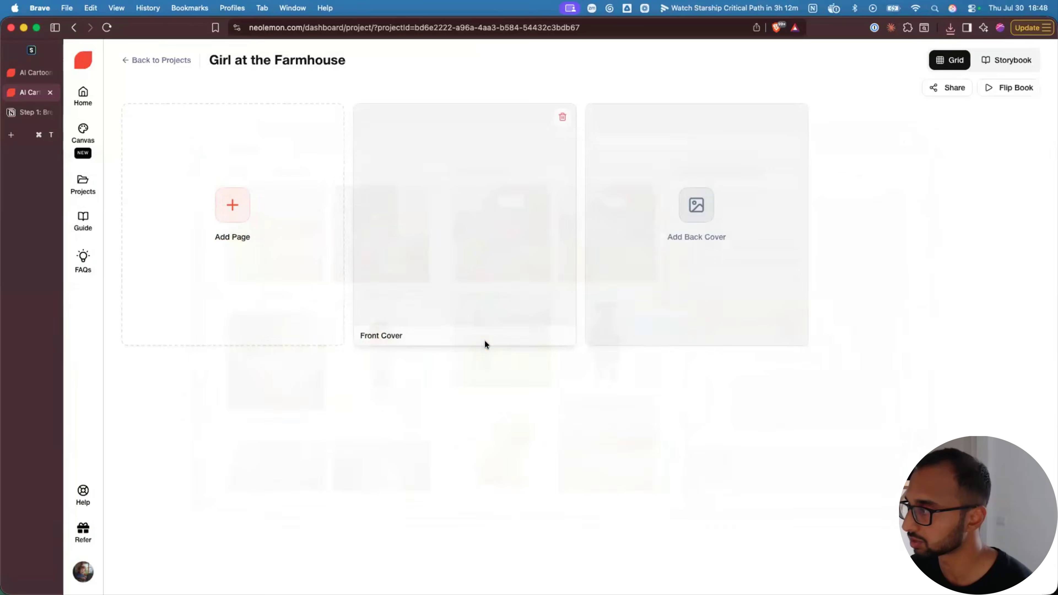
- Set the empty farmhouse field image as the Back Cover
left_click(701, 215)
scroll(605, 381, "down", 1)
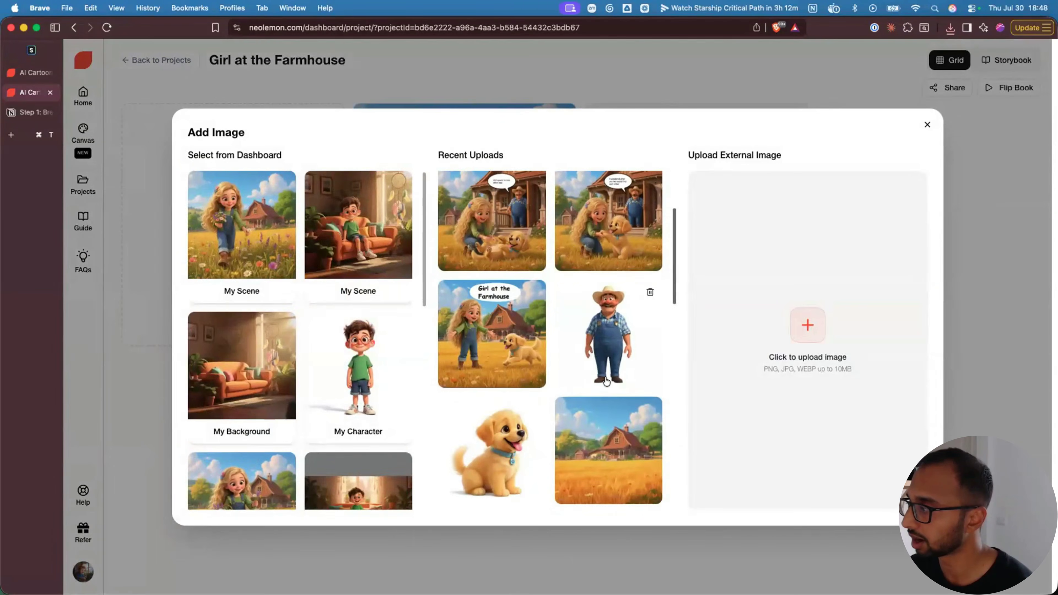
scroll(607, 392, "down", 2)
left_click(609, 394)
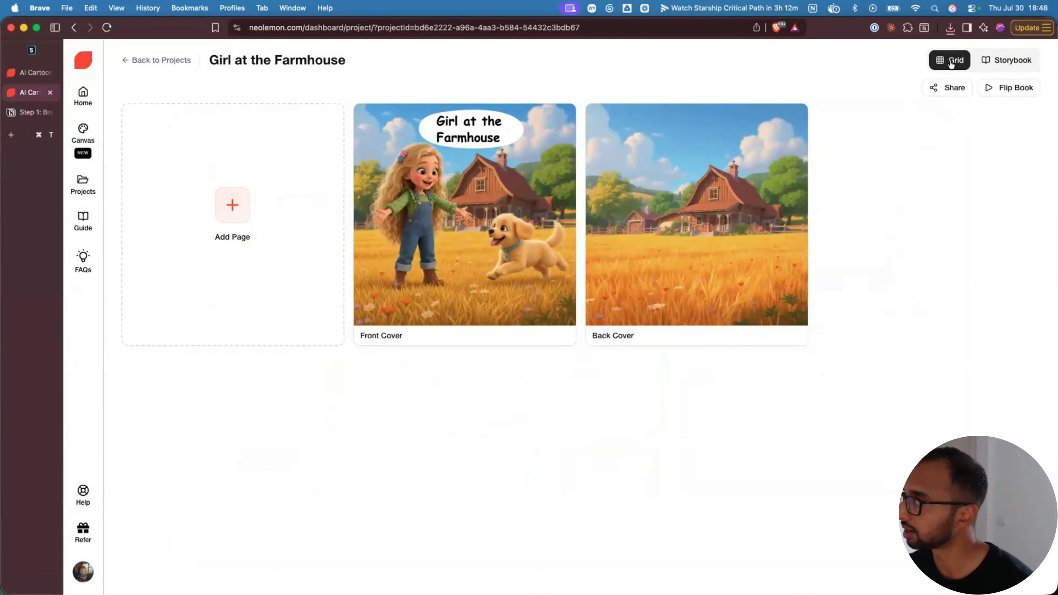
- In storybook view, flip between Front Cover and Page 1, then browse My Scene for a new page
left_click(1008, 64)
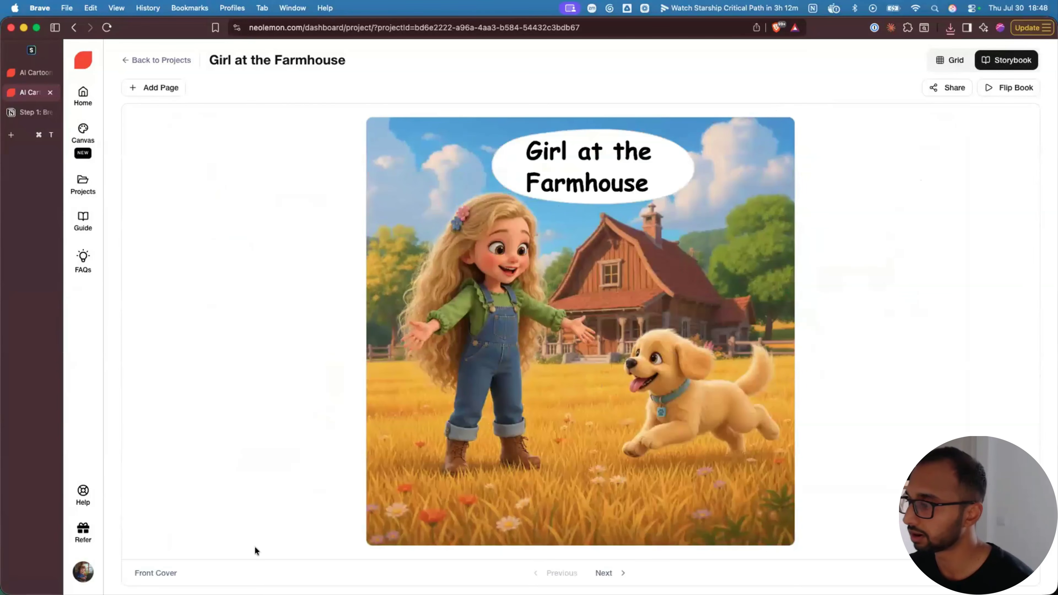
left_click(603, 572)
left_click(558, 572)
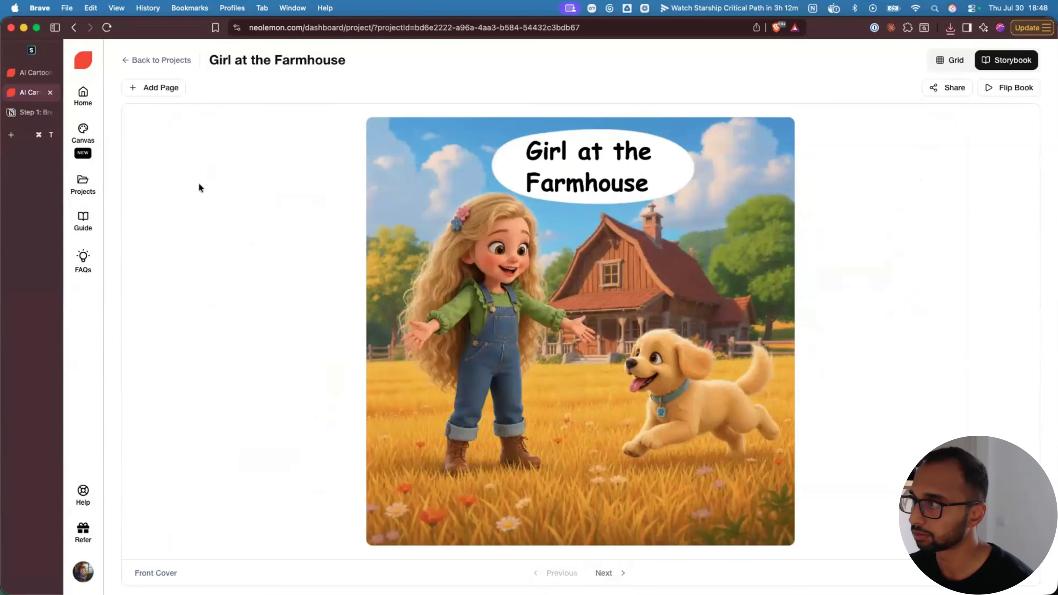
left_click(154, 89)
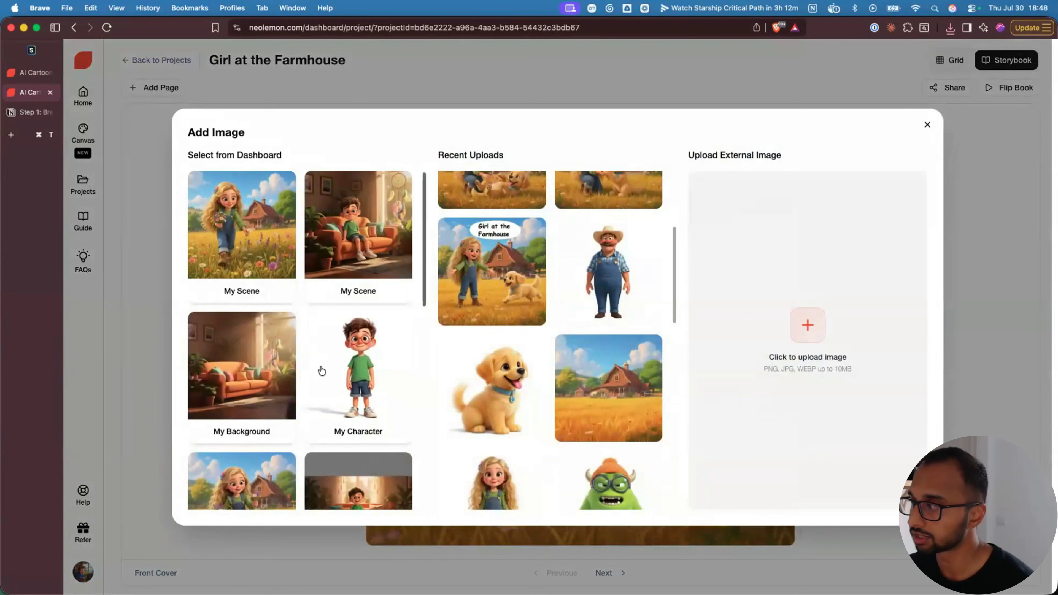
scroll(531, 367, "up", 3)
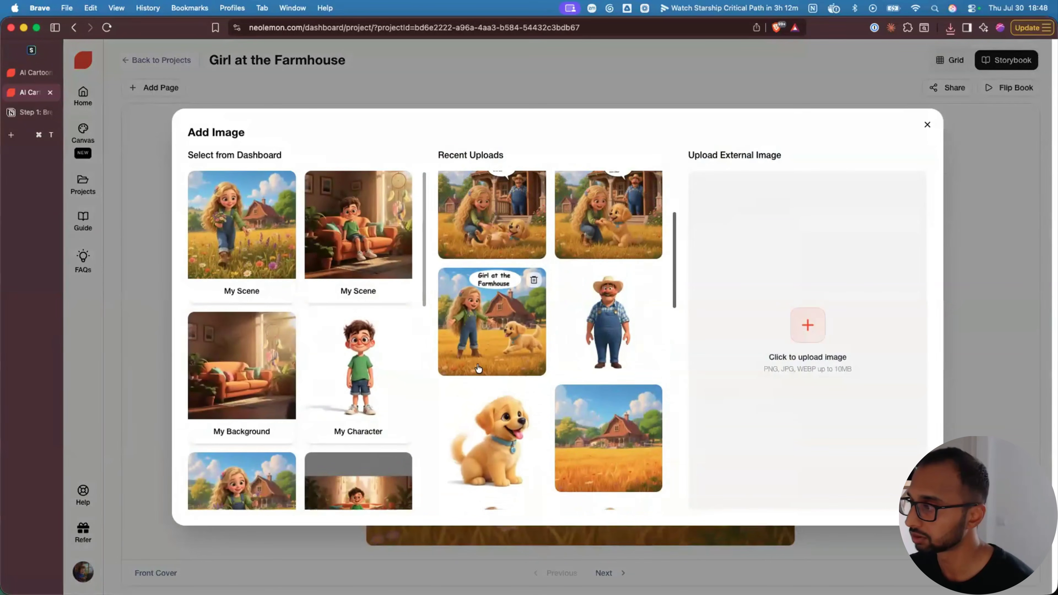
scroll(479, 368, "down", 5)
left_click(248, 247)
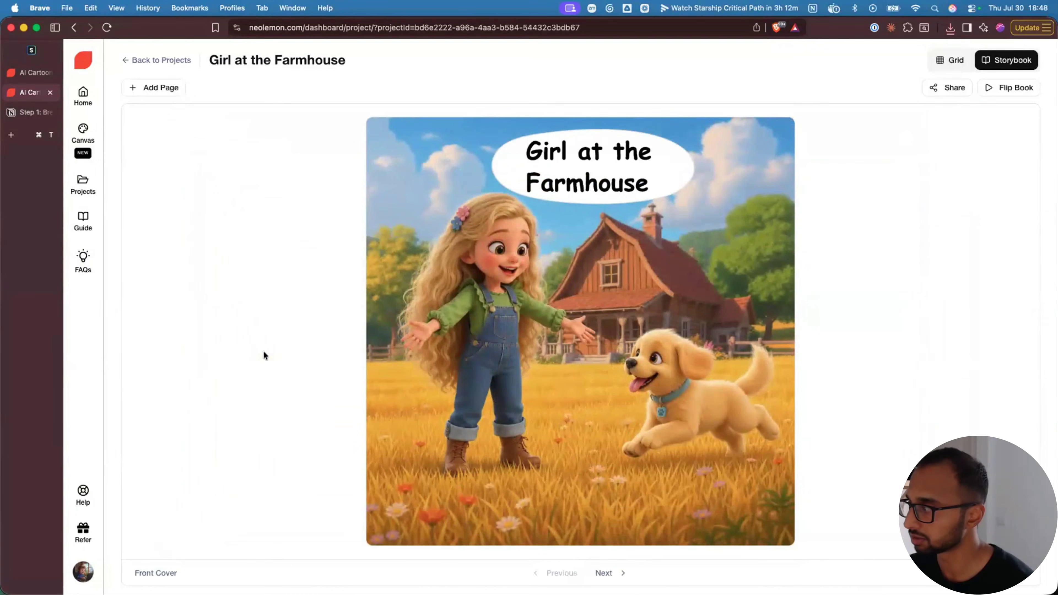
- Page through Front Cover, Page 1 and Back Cover, then show all pages as cards
left_click(607, 573)
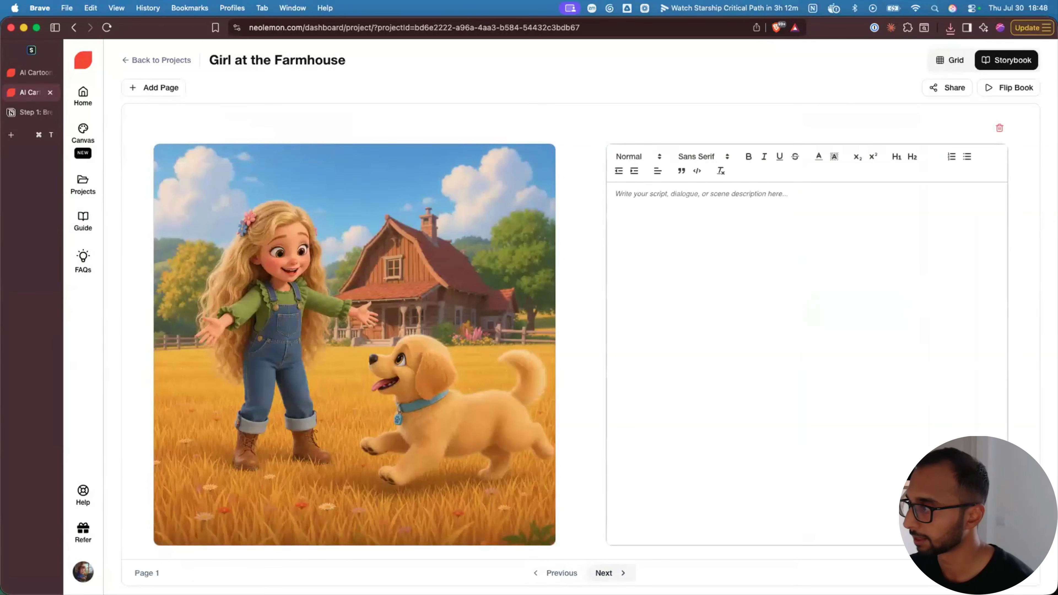
left_click(560, 572)
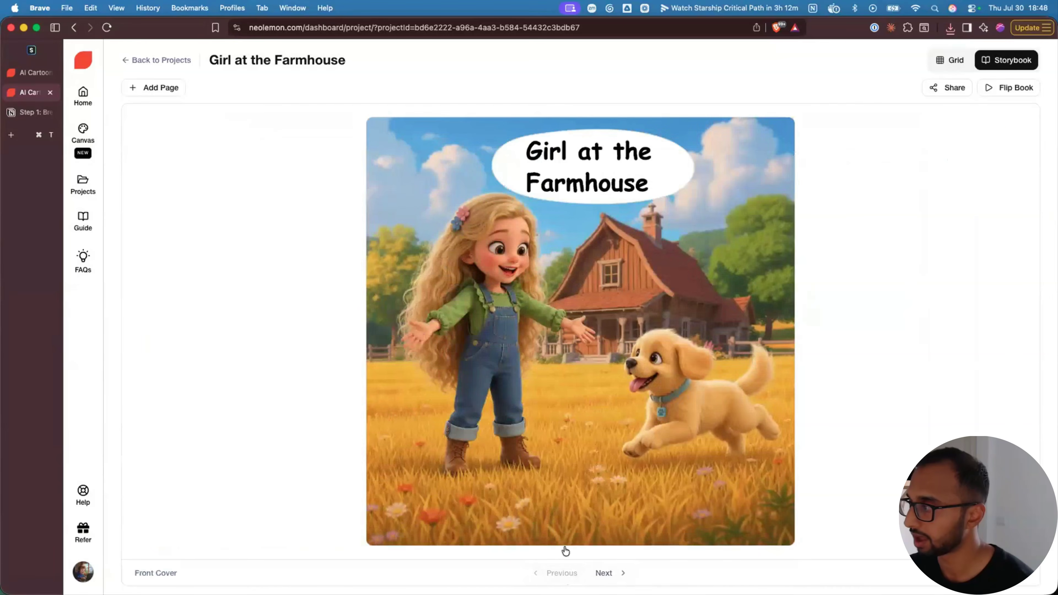
left_click(610, 573)
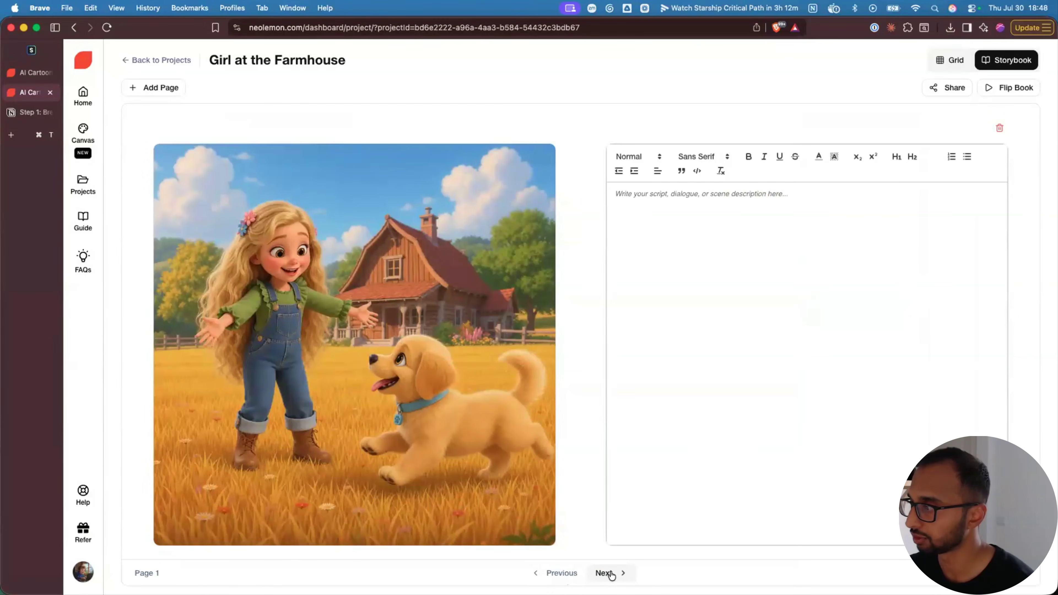
left_click(610, 573)
left_click(561, 573)
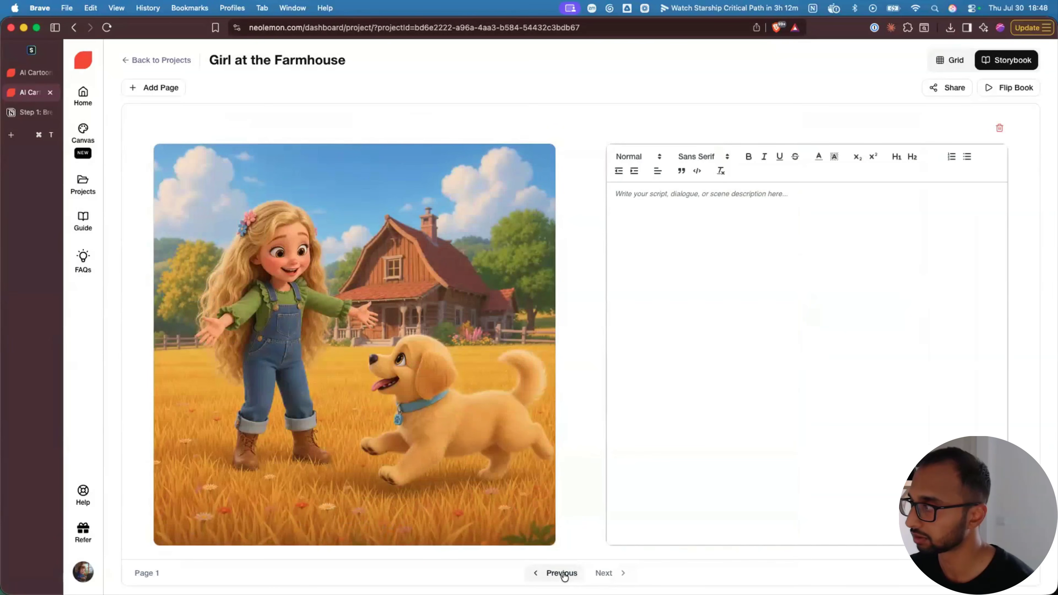
left_click(946, 63)
scroll(504, 465, "down", 1)
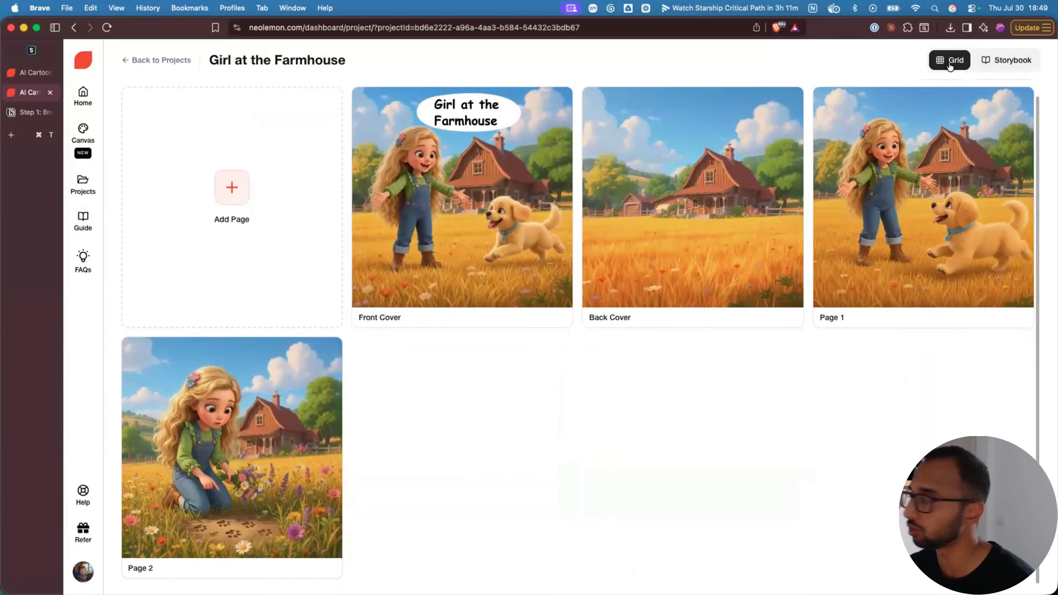
- Move the girl-and-puppy page to second place and add new scene pages, including farmer-and-puppy
left_click_drag(826, 102, 300, 363)
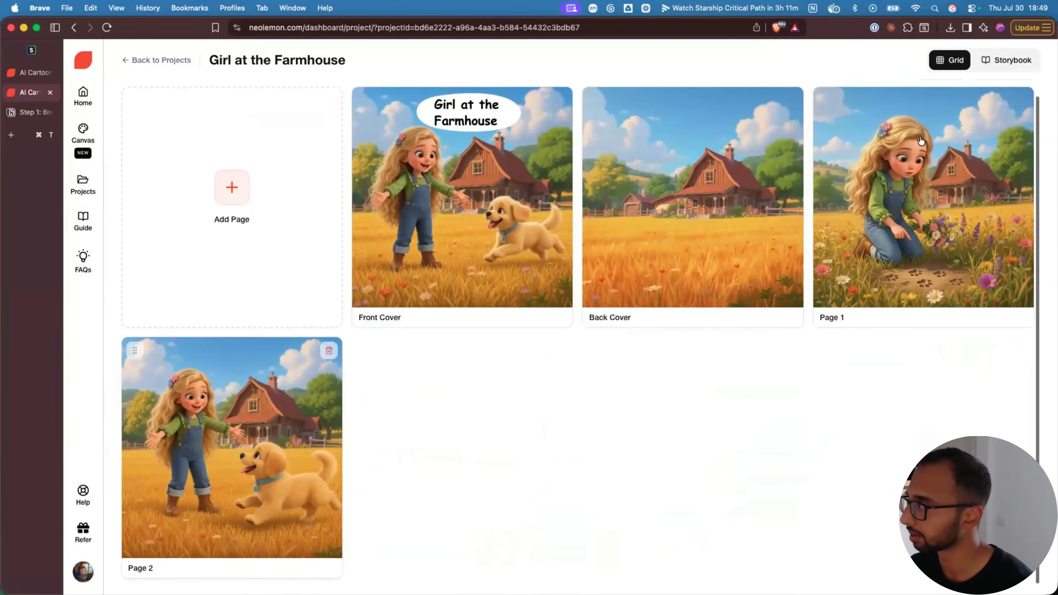
left_click(217, 192)
left_click(333, 326)
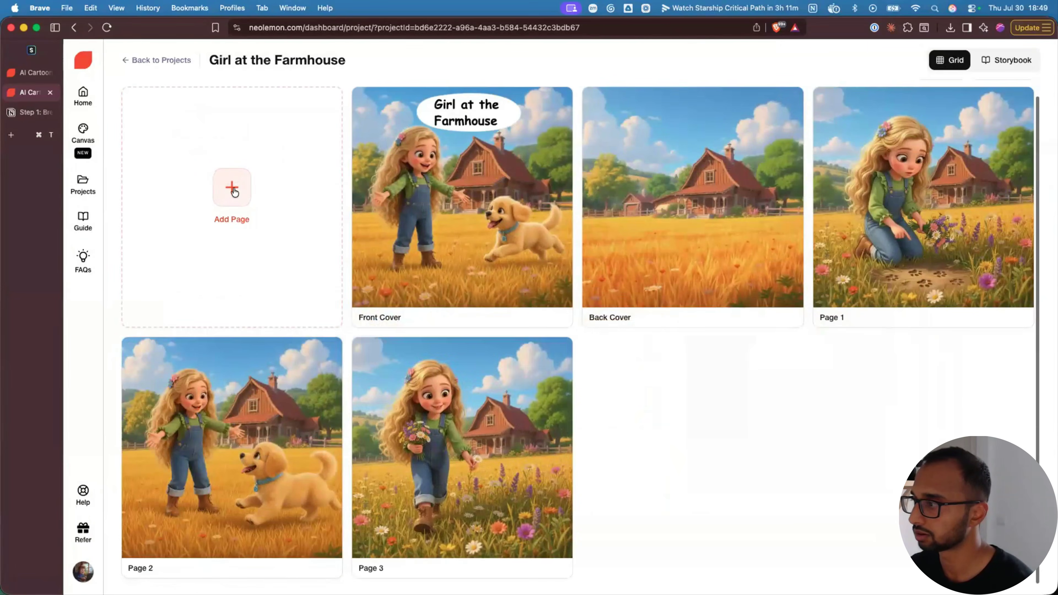
left_click(255, 208)
scroll(257, 372, "up", 1)
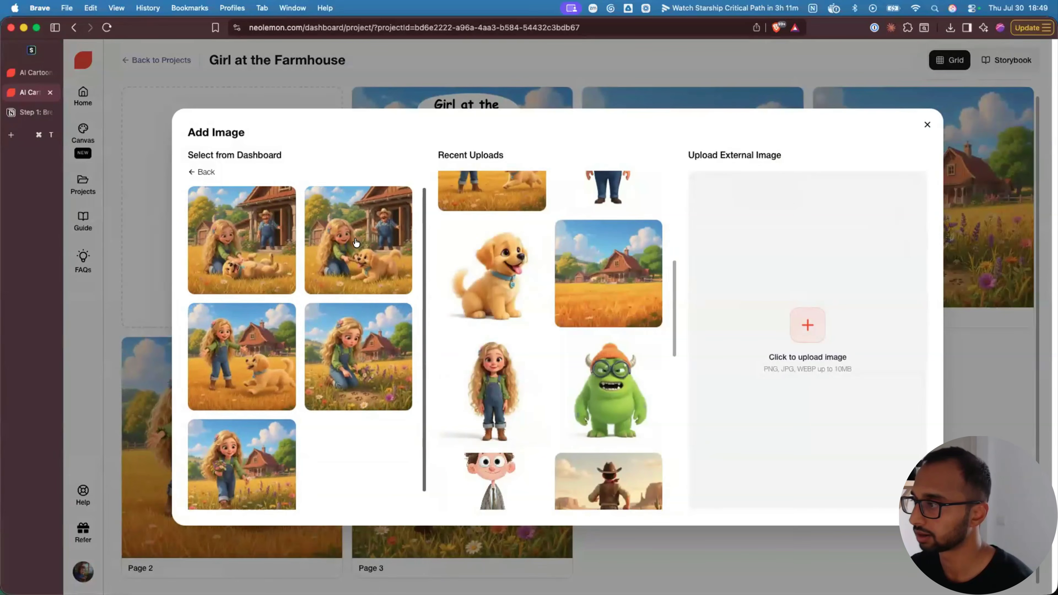
left_click(357, 240)
left_click(239, 196)
left_click(244, 249)
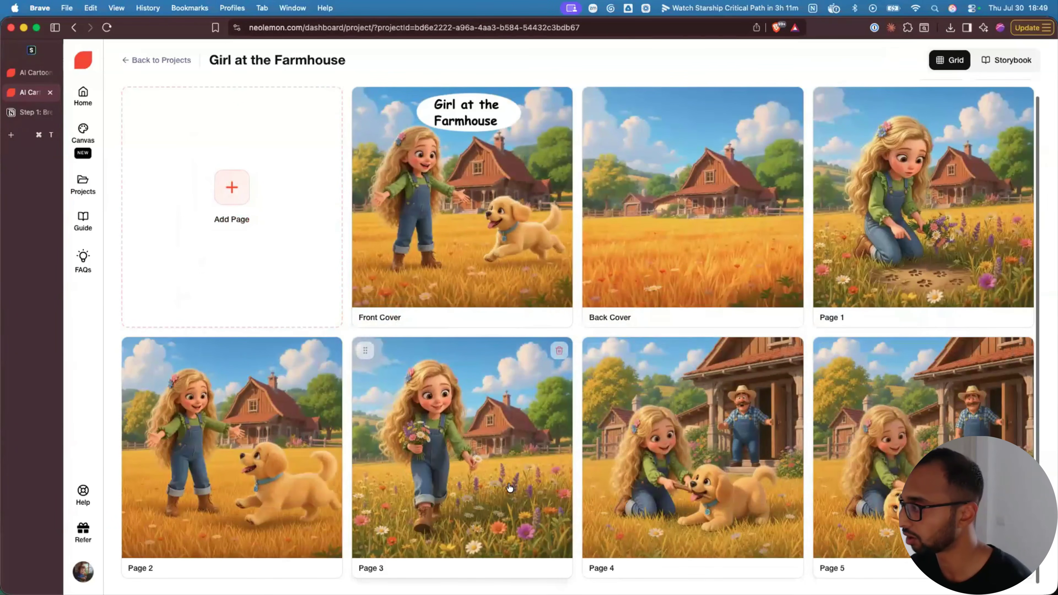
- Drag the bouquet page to the Page 1 slot and switch to storybook view
left_click_drag(370, 377, 782, 275)
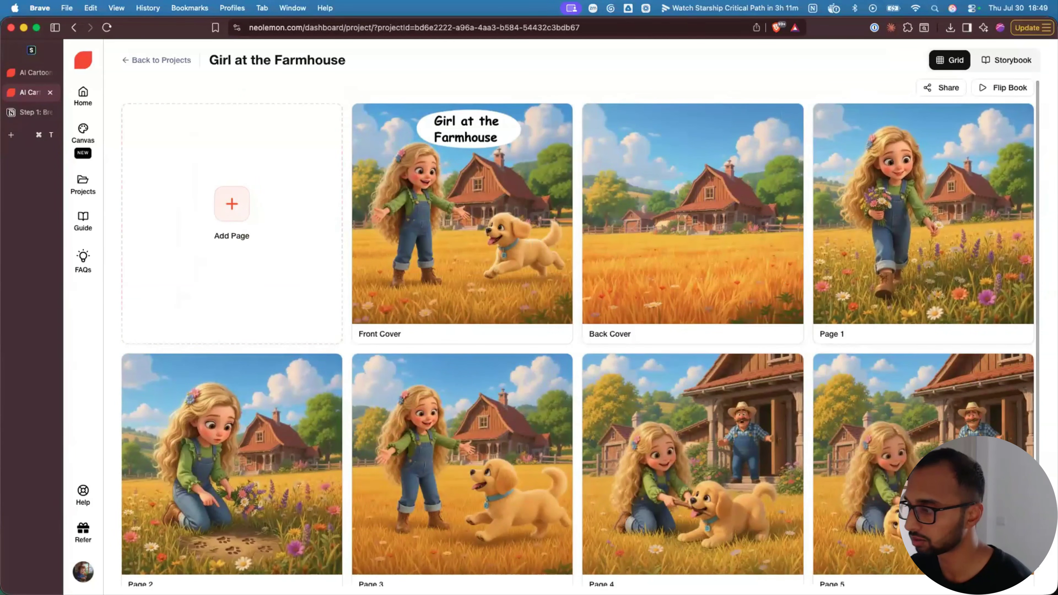
scroll(861, 557, "down", 1)
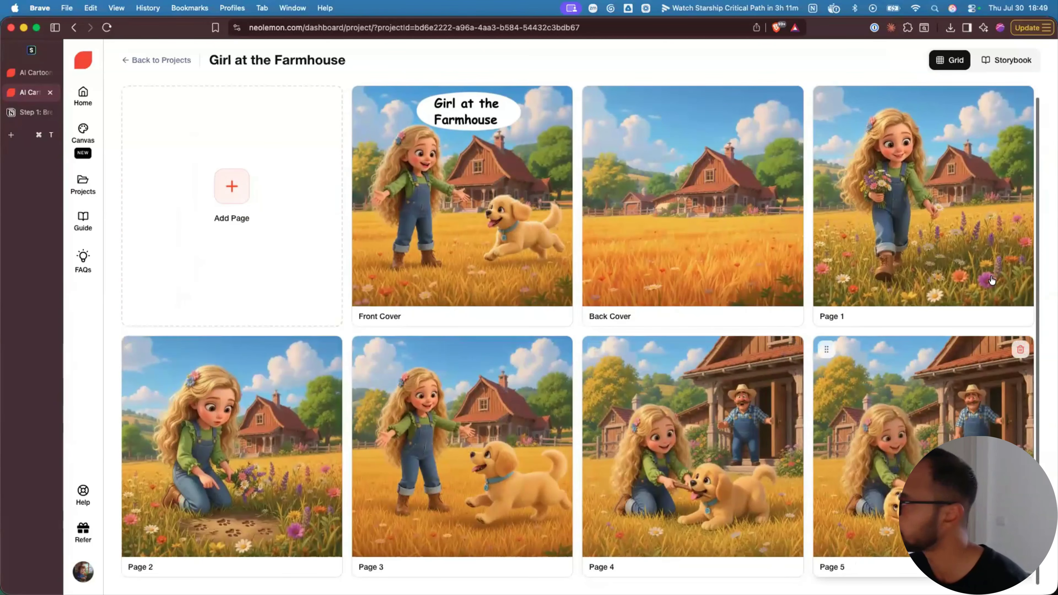
left_click(1002, 62)
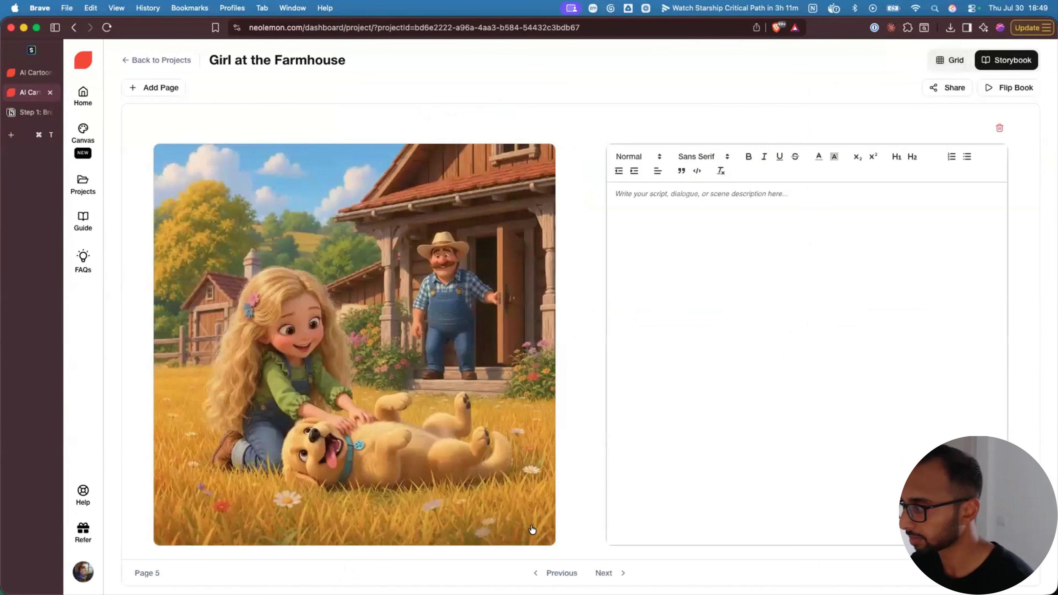
- Step back through the story pages to the front cover and close the flipbook preview
left_click(560, 573)
left_click(560, 573)
left_click(560, 573)
left_click(559, 572)
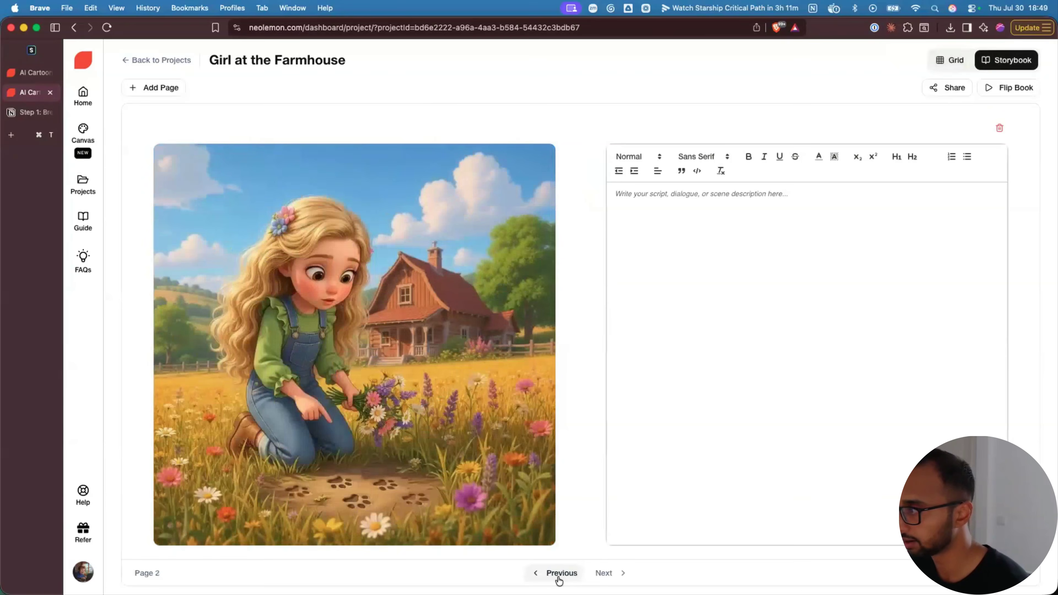
left_click(560, 572)
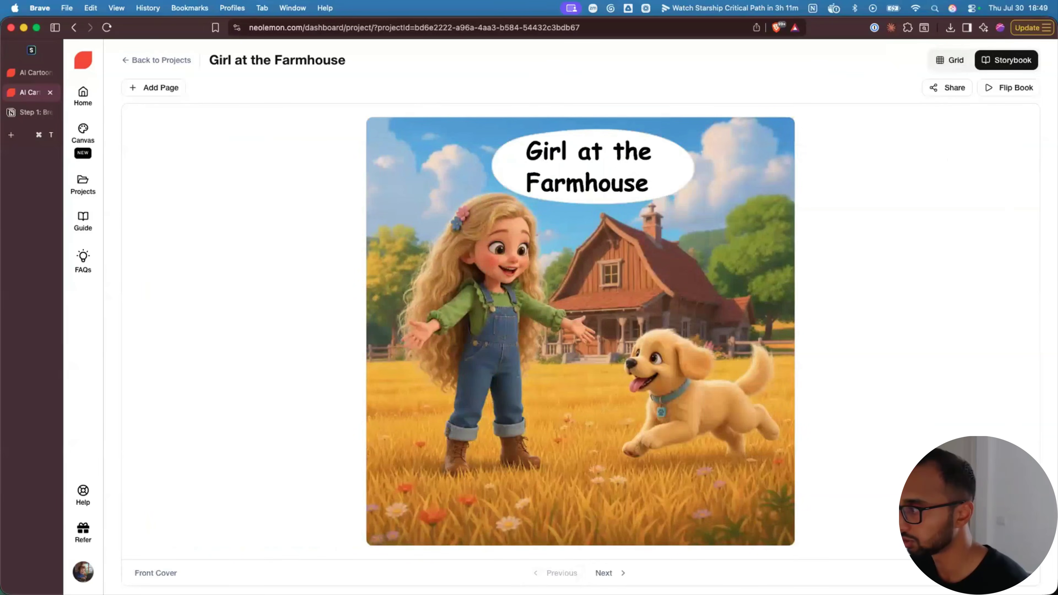
left_click(603, 573)
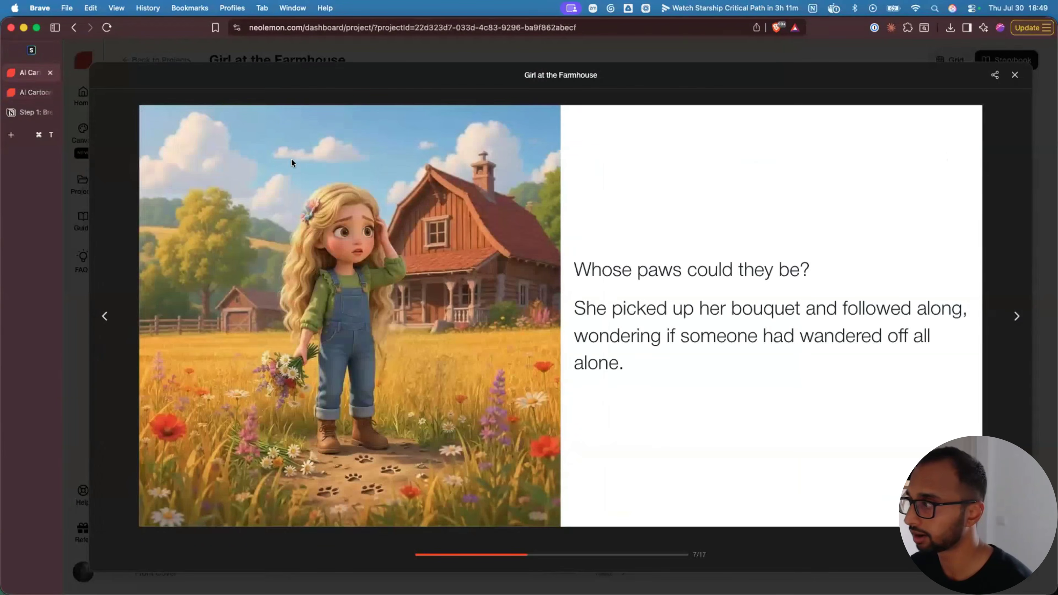
left_click(1015, 76)
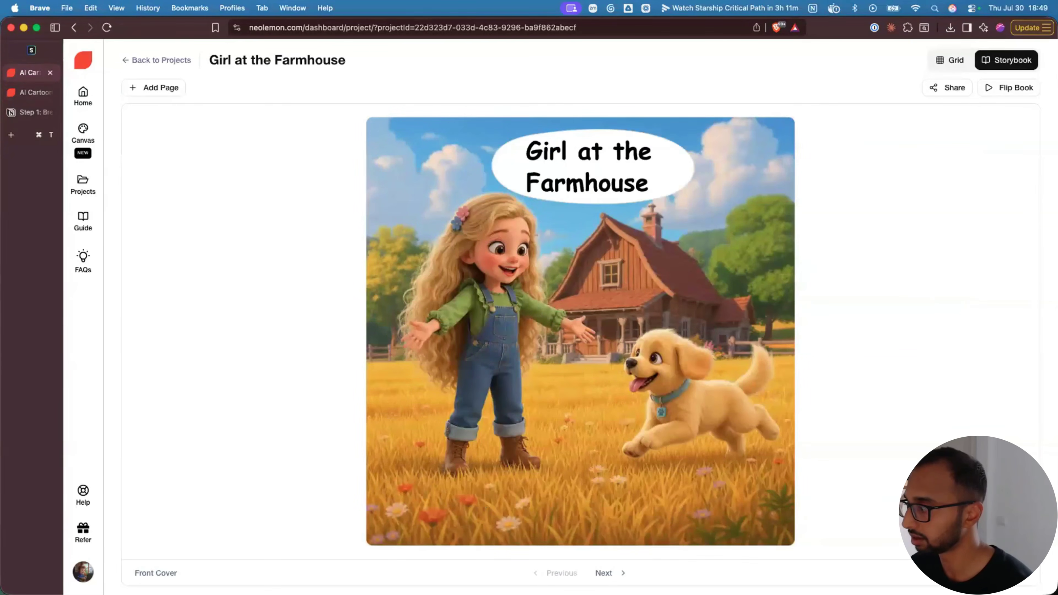
- Browse Page 1's text, Page 2, and the final pages, ending on Page 7 with Dad's porch line
left_click(610, 573)
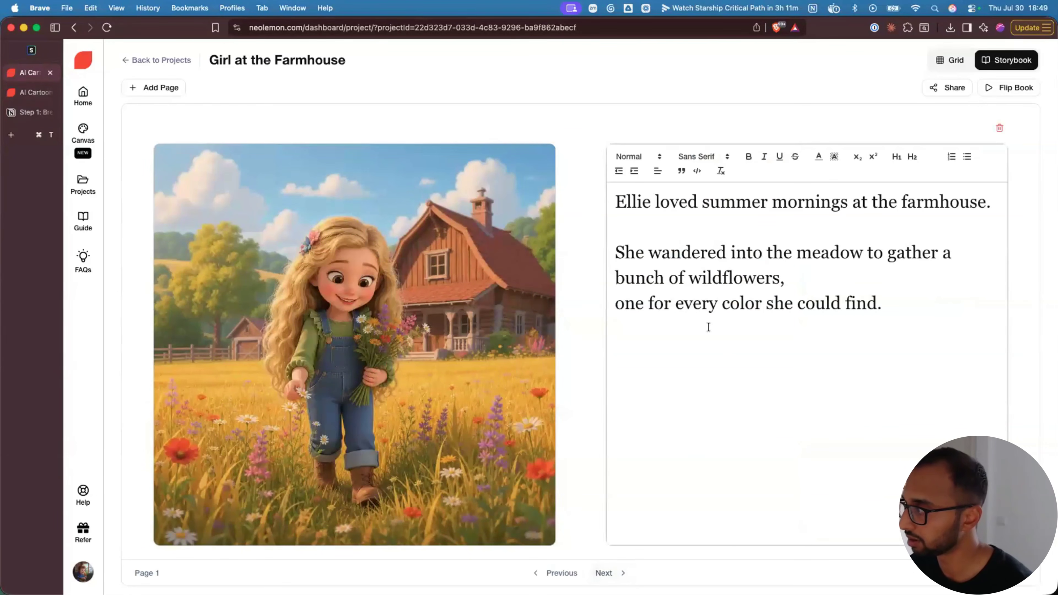
left_click_drag(614, 203, 879, 306)
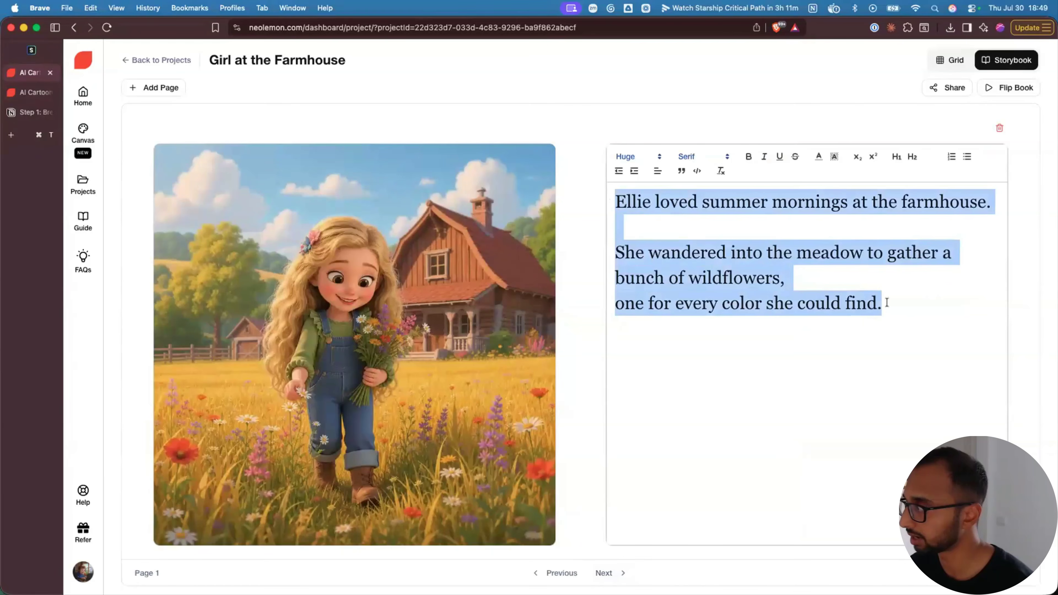
left_click(759, 435)
left_click(603, 574)
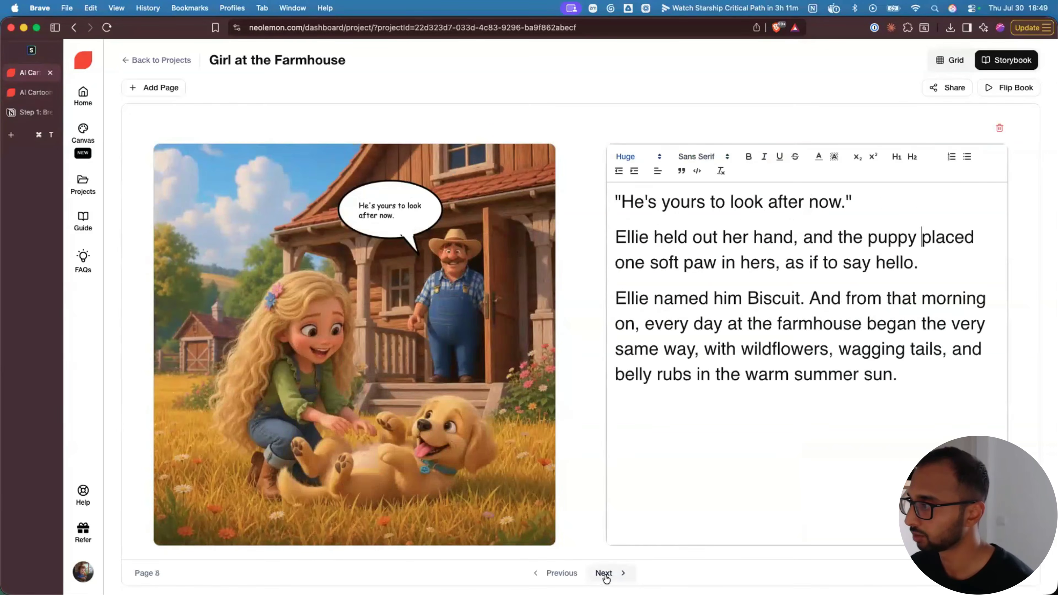
left_click(604, 574)
left_click(561, 574)
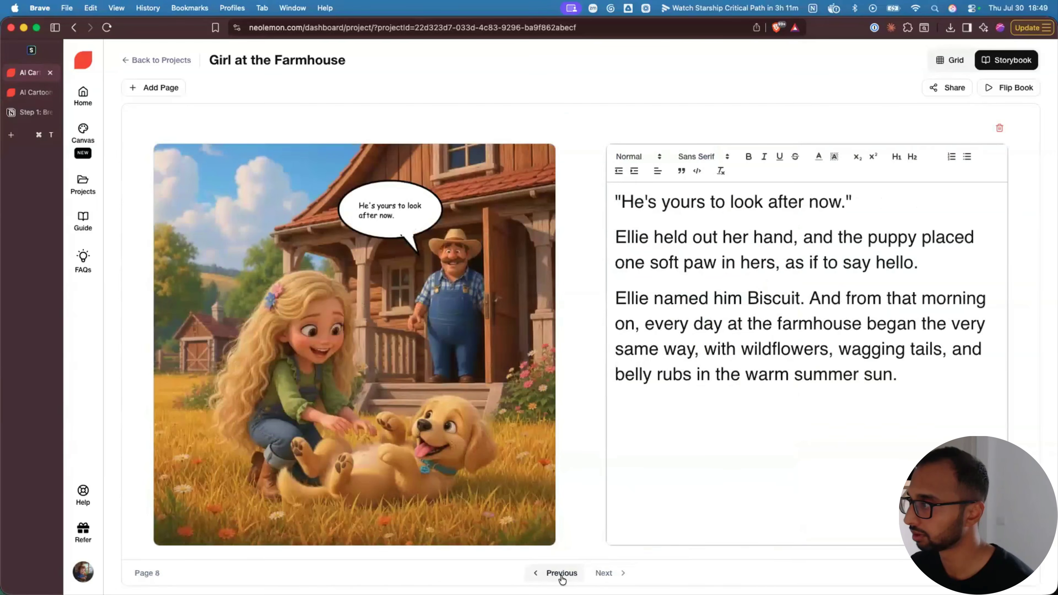
left_click(561, 574)
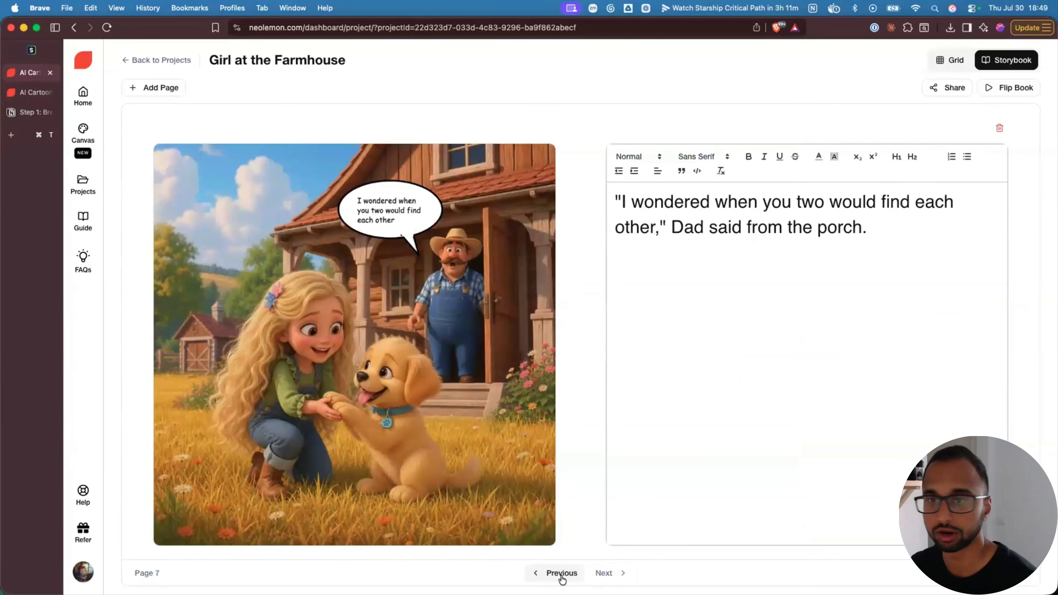
left_click(1007, 90)
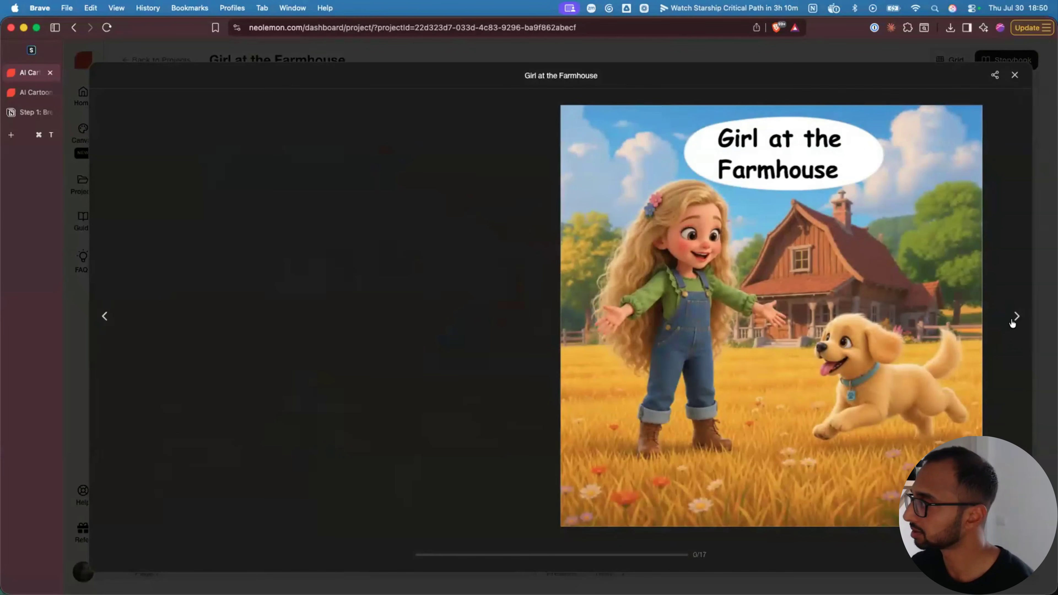
- Turn through the flipbook spreads with arrows and corner drags, then open Share Flipbook
left_click(1015, 317)
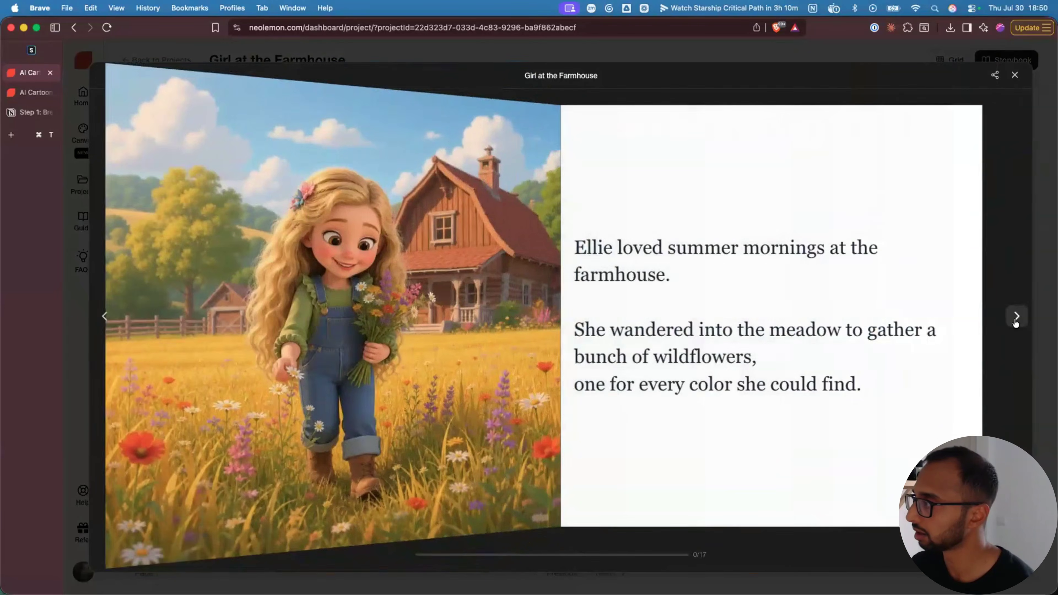
left_click(1016, 316)
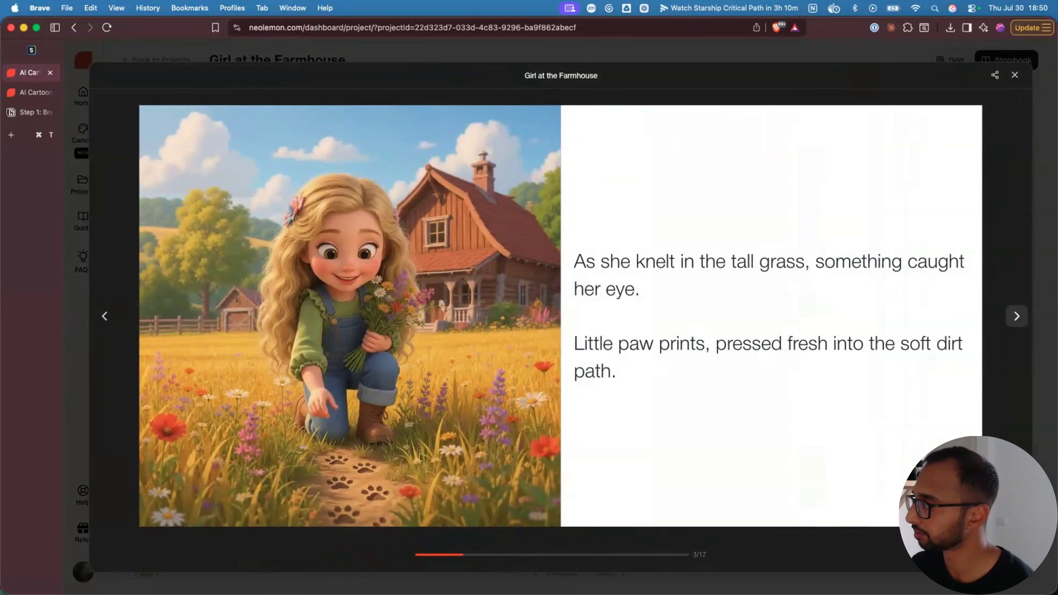
left_click_drag(954, 491, 640, 475)
left_click_drag(826, 467, 529, 392)
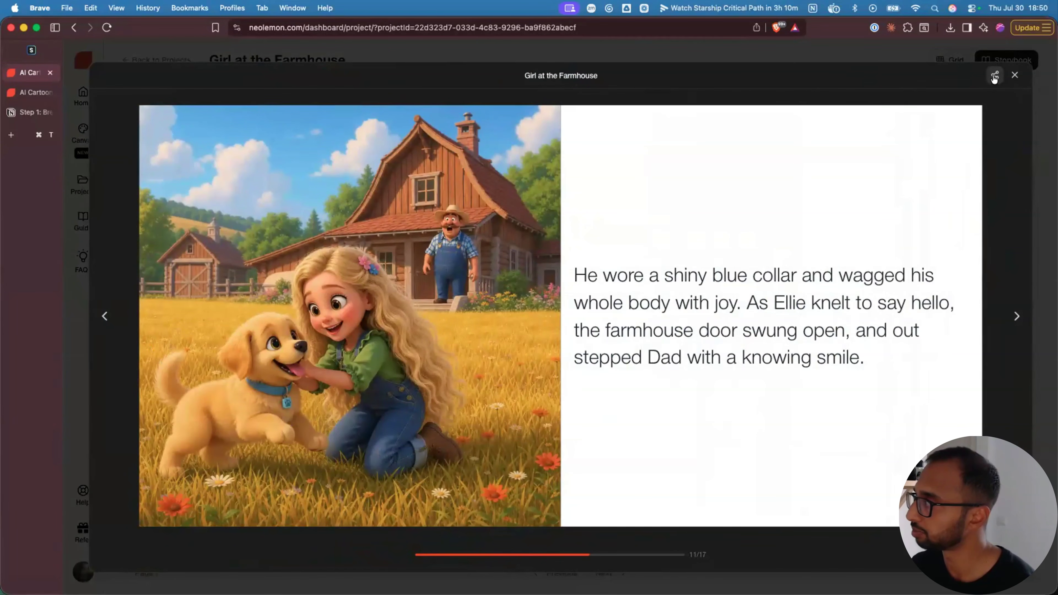
left_click(994, 78)
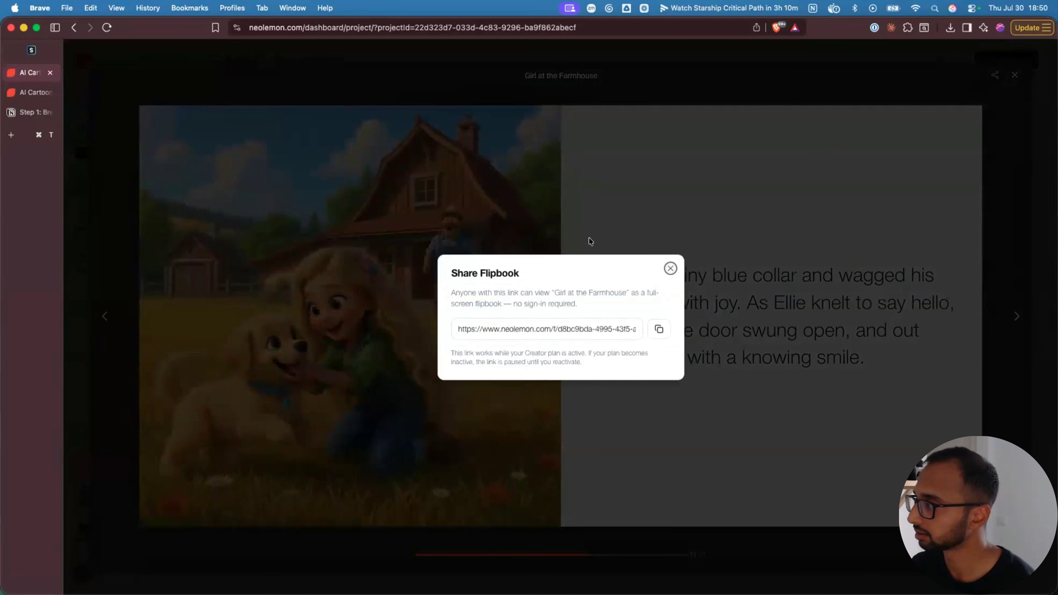
- Load the shared flipbook link in a new tab, turn three spreads, then show the neolemon.com slide
left_click(19, 134)
key("Return")
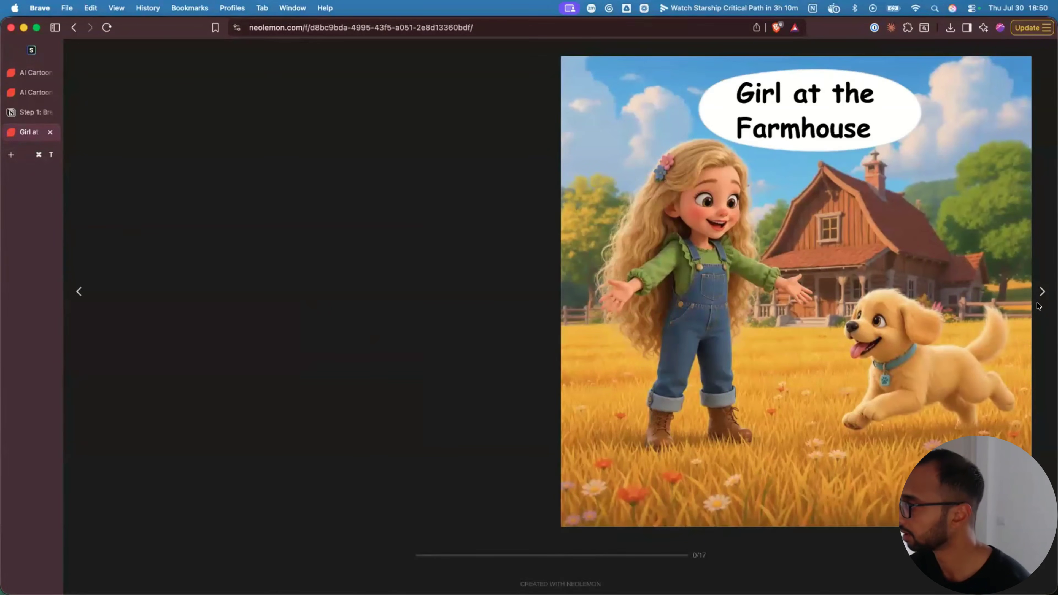
left_click(1042, 293)
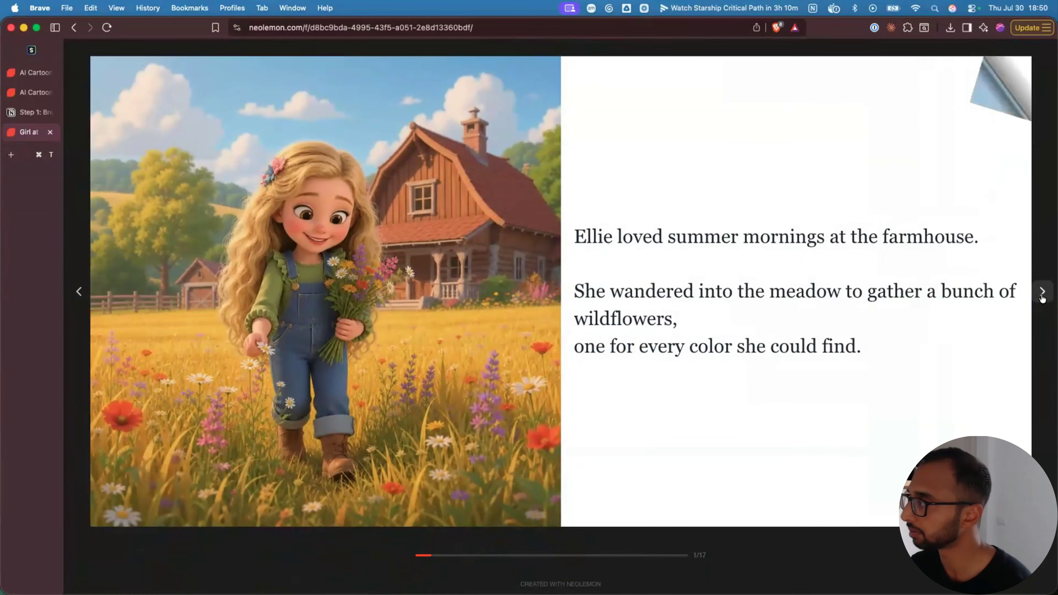
left_click(1042, 294)
left_click(1042, 293)
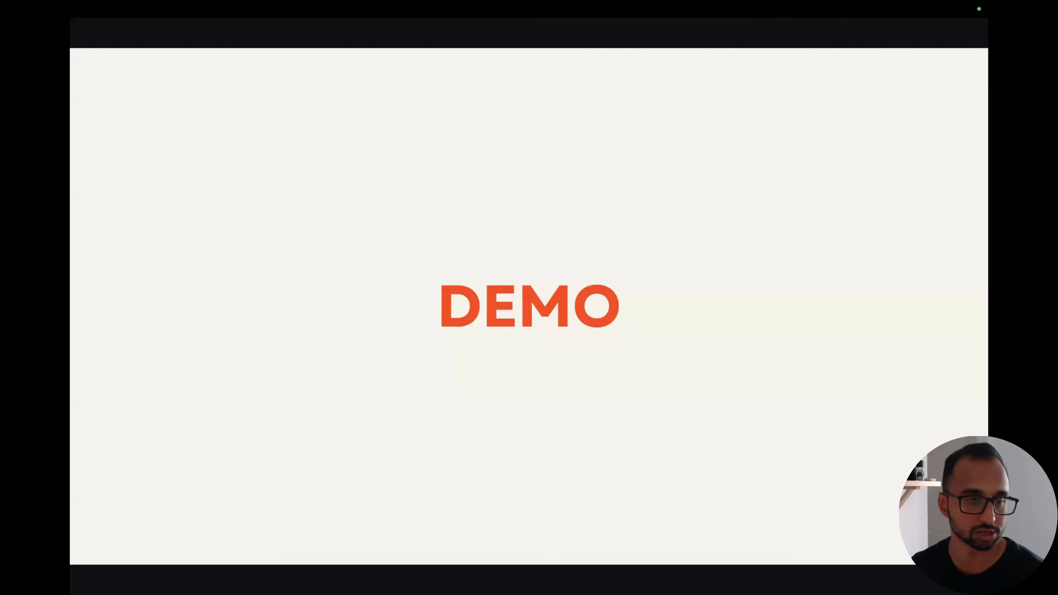
key("Right")
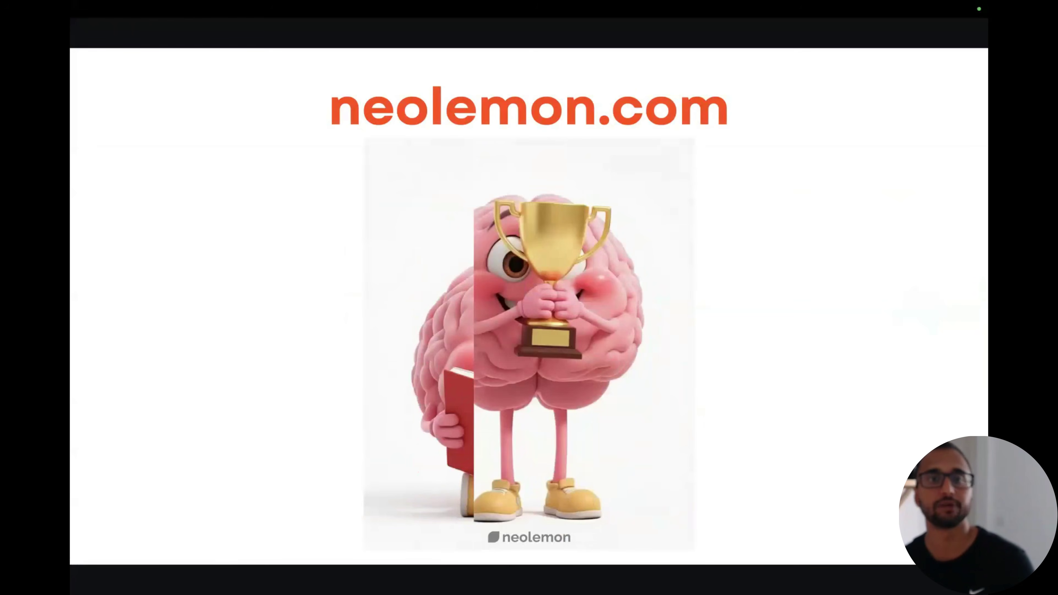